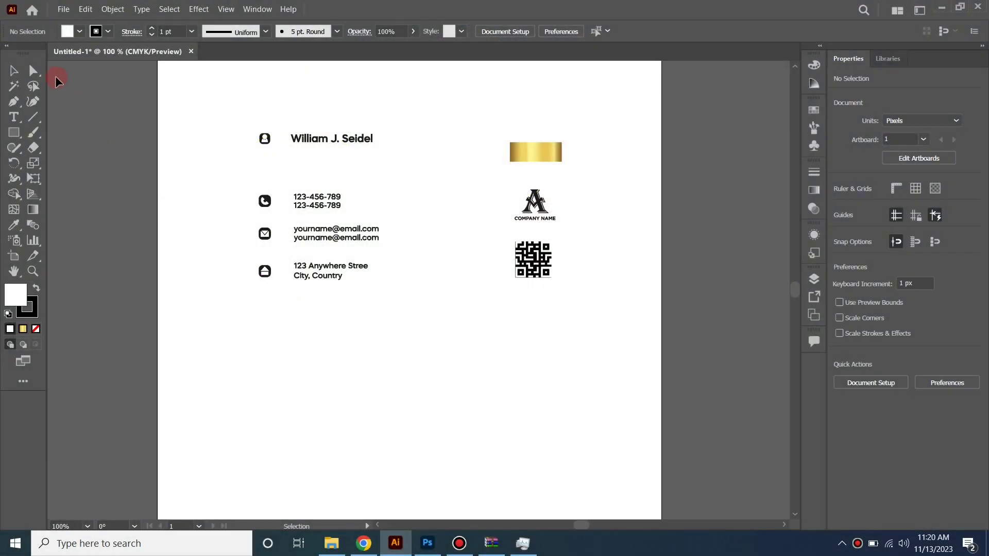
Step: Create an inch-based document with two landscape 3.5 × 2 in artboards and 0.125 in bleed
left_click(63, 9)
left_click(73, 24)
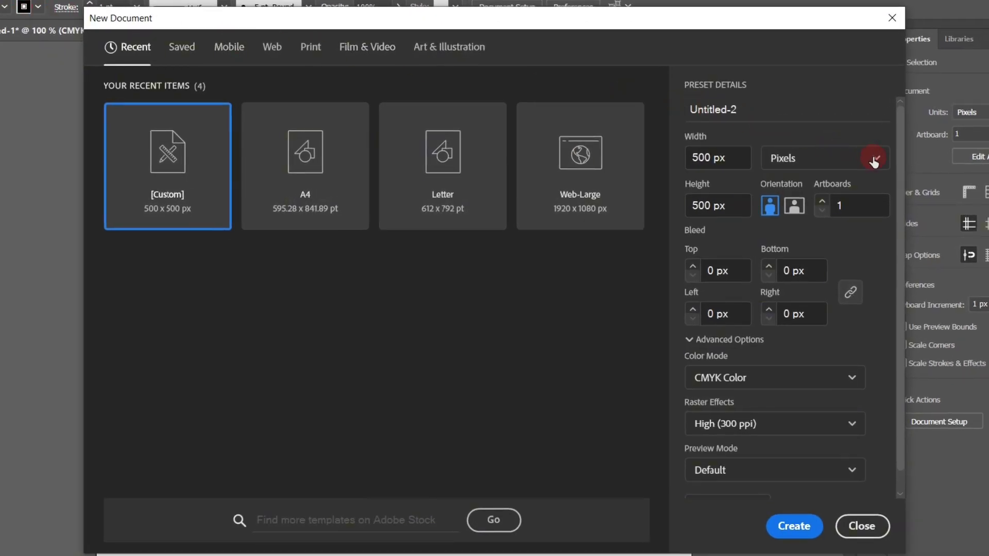
left_click(875, 164)
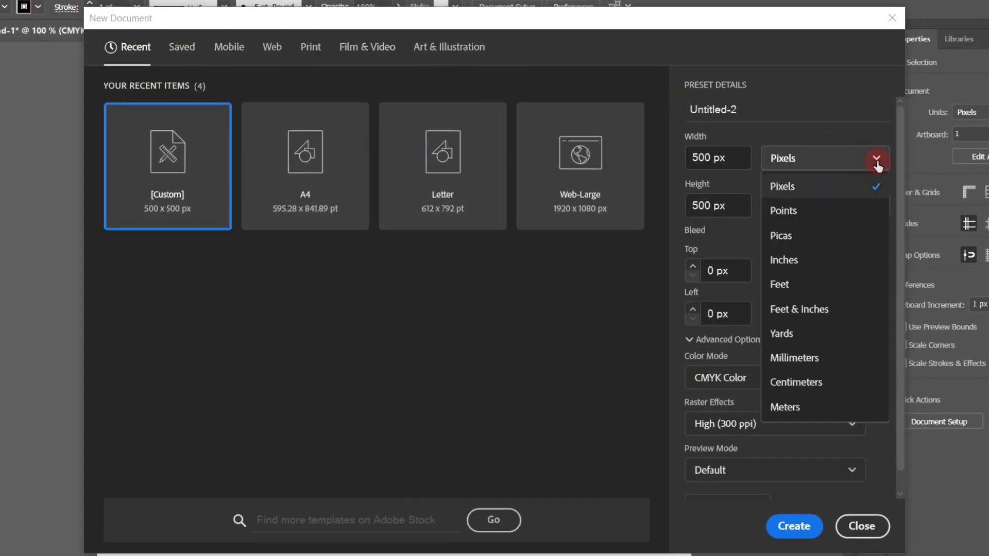
left_click(785, 260)
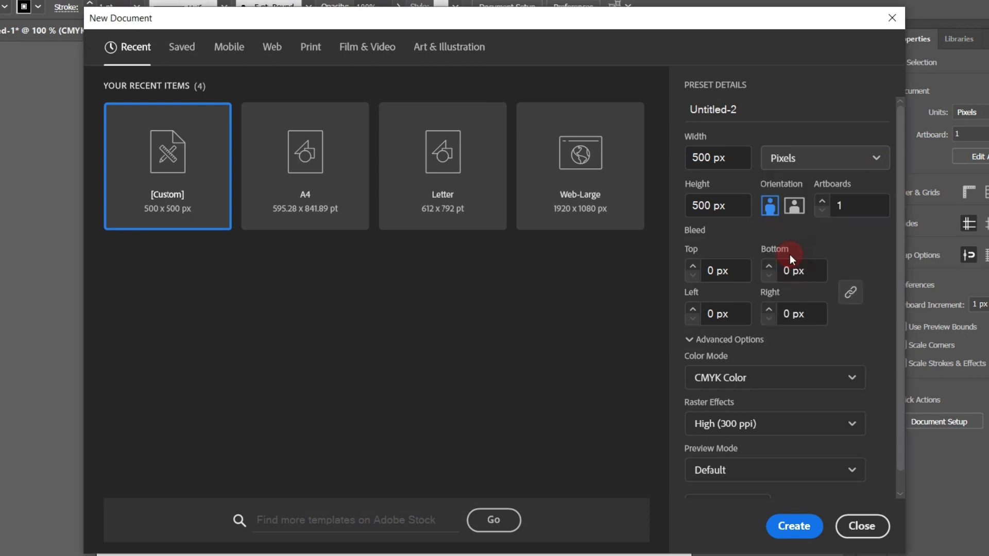
double_click(723, 157)
type("5")
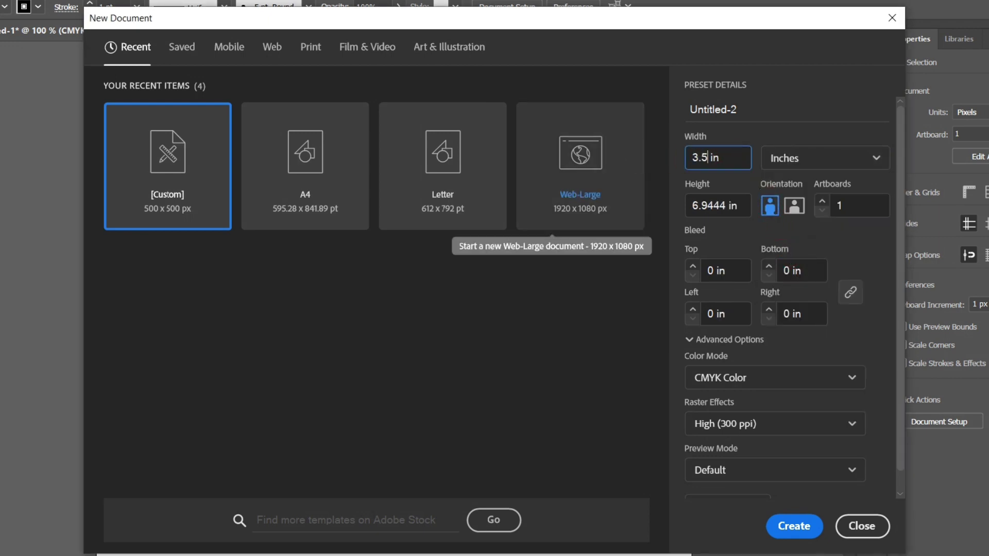
double_click(724, 206)
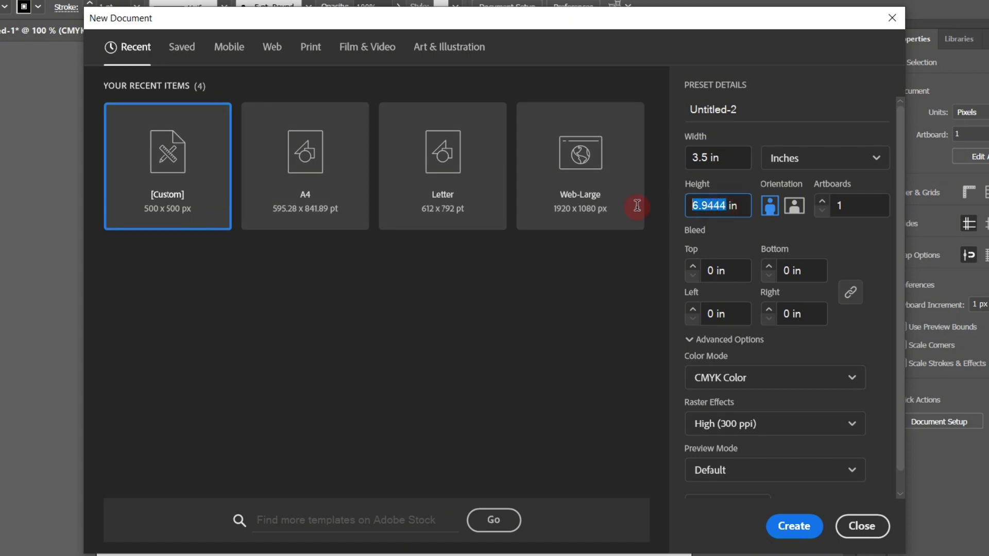
type("2")
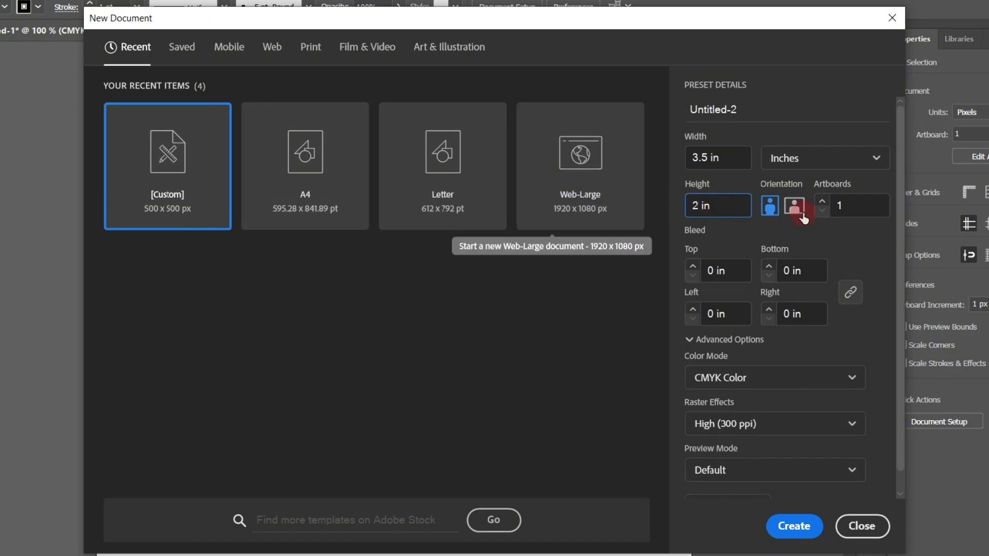
left_click(823, 203)
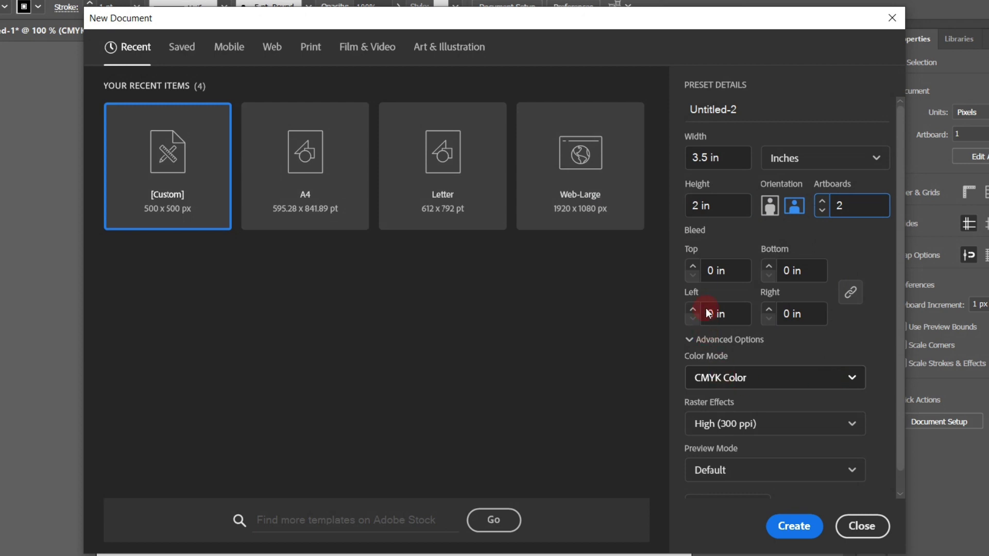
left_click(693, 266)
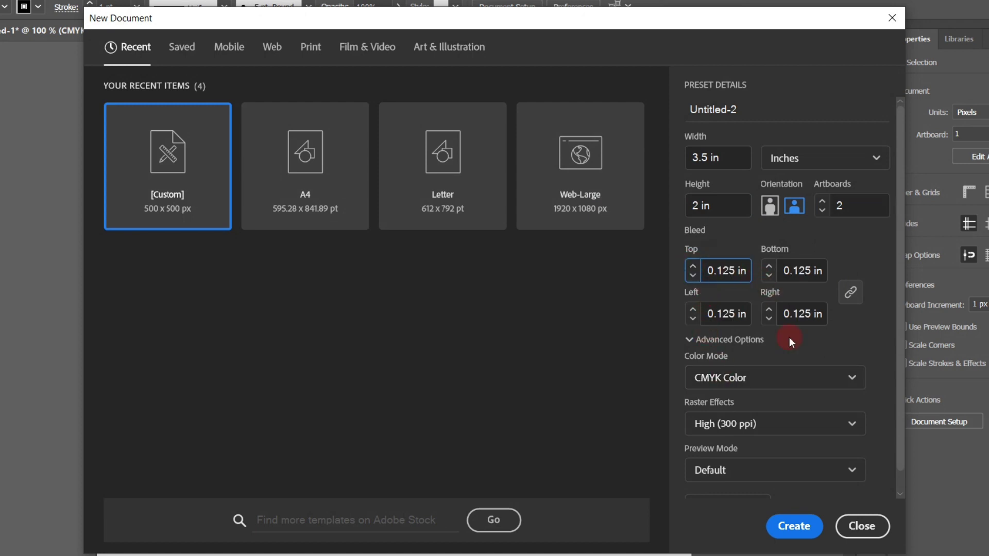
left_click(804, 525)
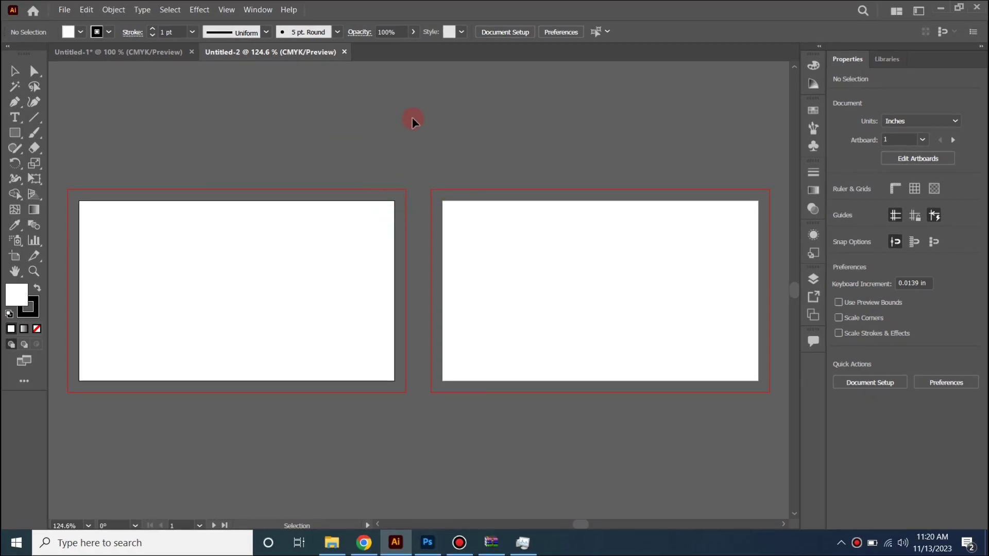
Step: Copy all card elements from Untitled-1 into Untitled-2, scaled down and placed above the artboards
left_click(167, 50)
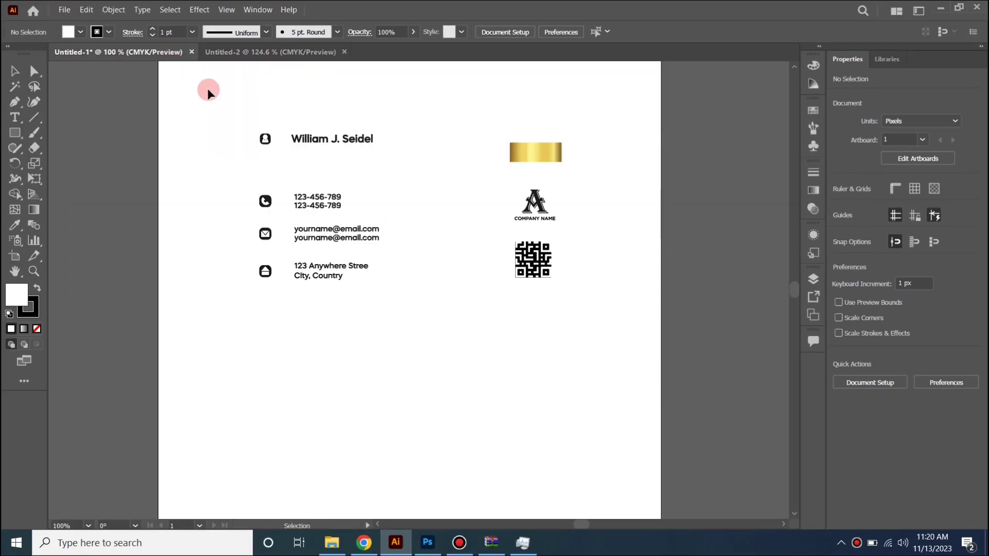
left_click_drag(207, 88, 640, 298)
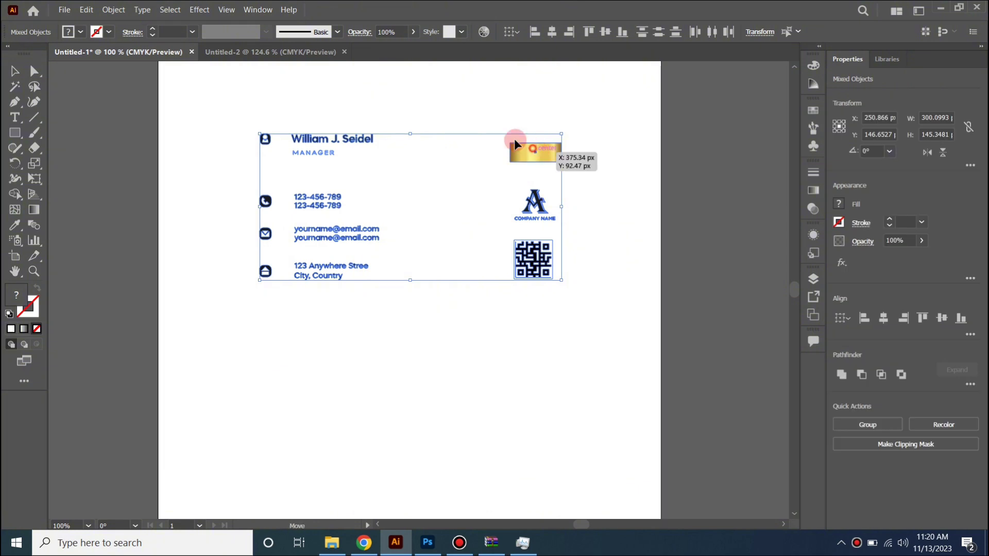
mouse_move(514, 138)
left_mouse_down()
mouse_move(476, 267)
mouse_move(546, 159)
left_mouse_up()
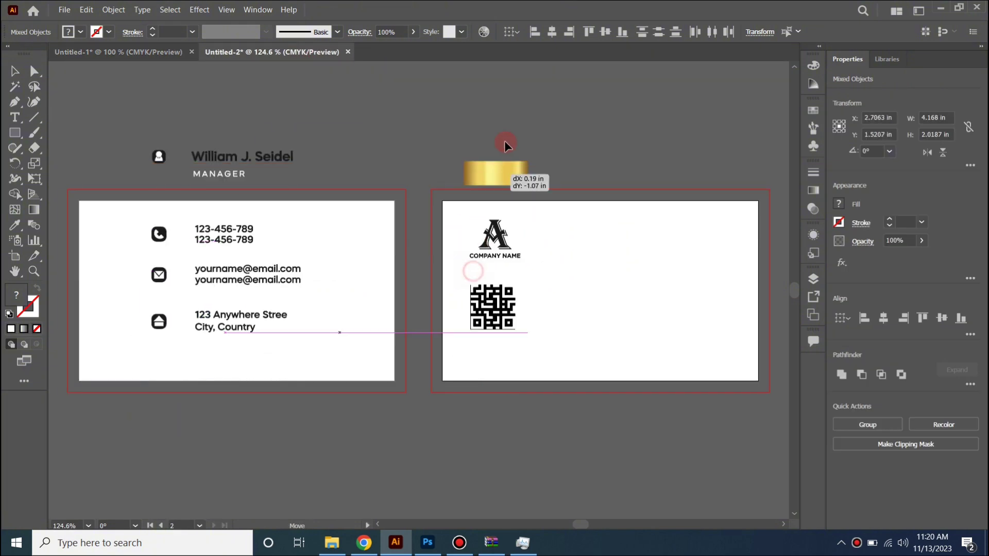
left_click_drag(554, 112, 405, 263)
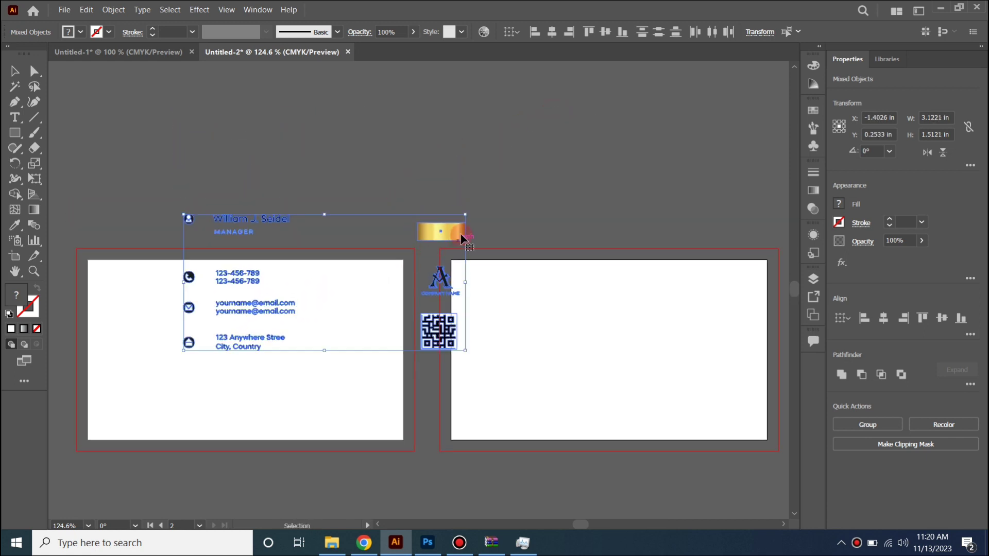
left_click_drag(459, 227, 452, 107)
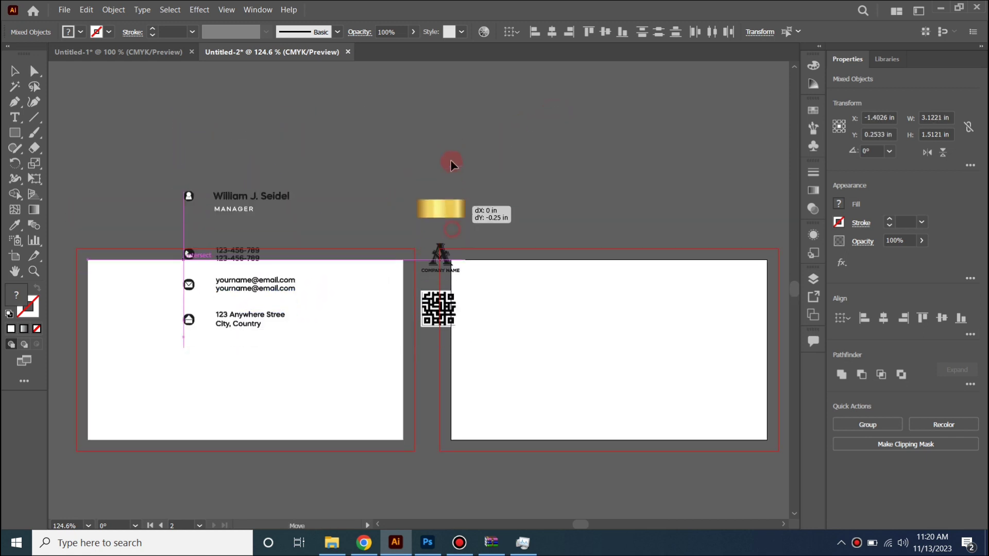
left_click(556, 192)
mouse_move(494, 242)
left_mouse_down()
mouse_move(558, 244)
mouse_move(564, 261)
left_mouse_up()
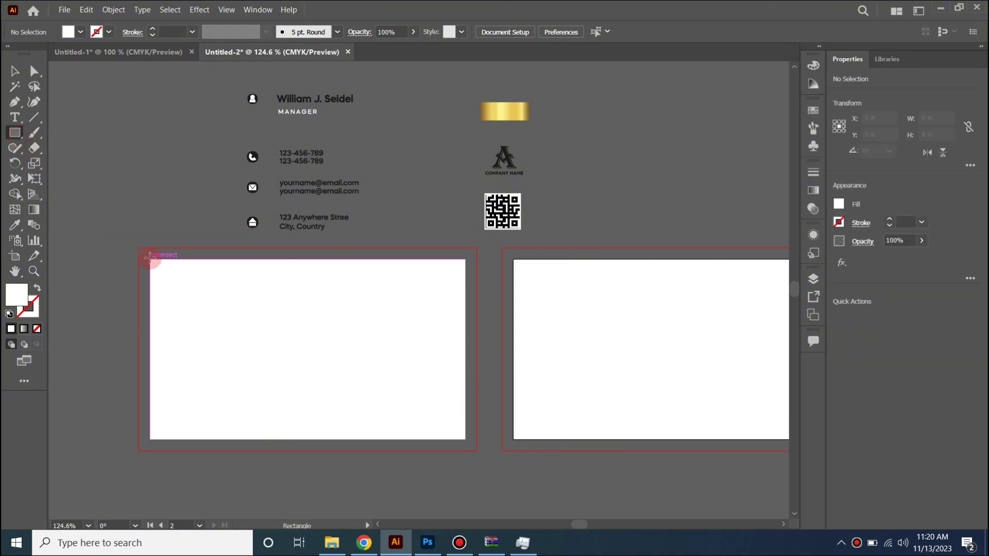
Step: Draw a 3.5 × 2 in rectangle on the left artboard filled dark grey #303030
left_click_drag(150, 259, 465, 440)
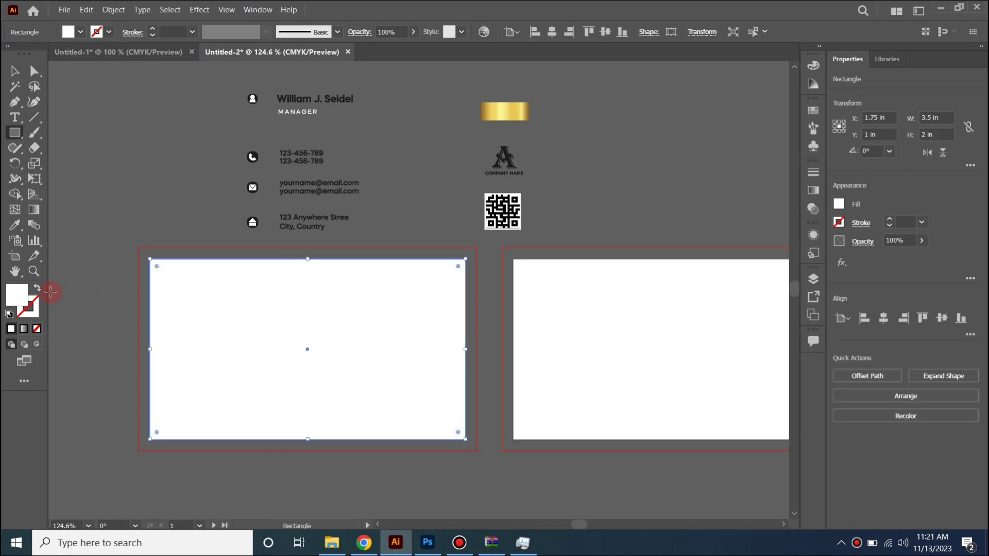
double_click(13, 289)
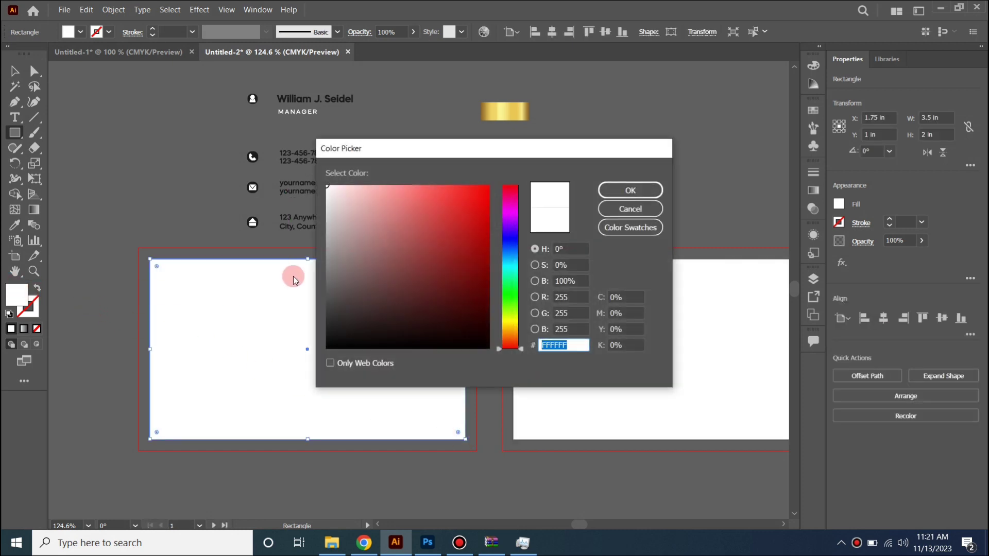
left_click(330, 268)
left_click_drag(330, 268, 323, 307)
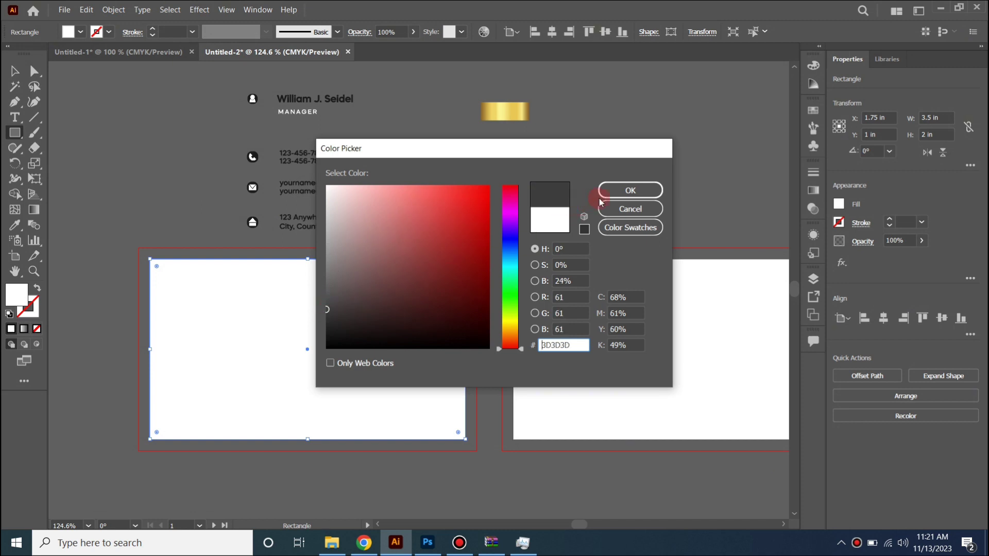
left_click(612, 190)
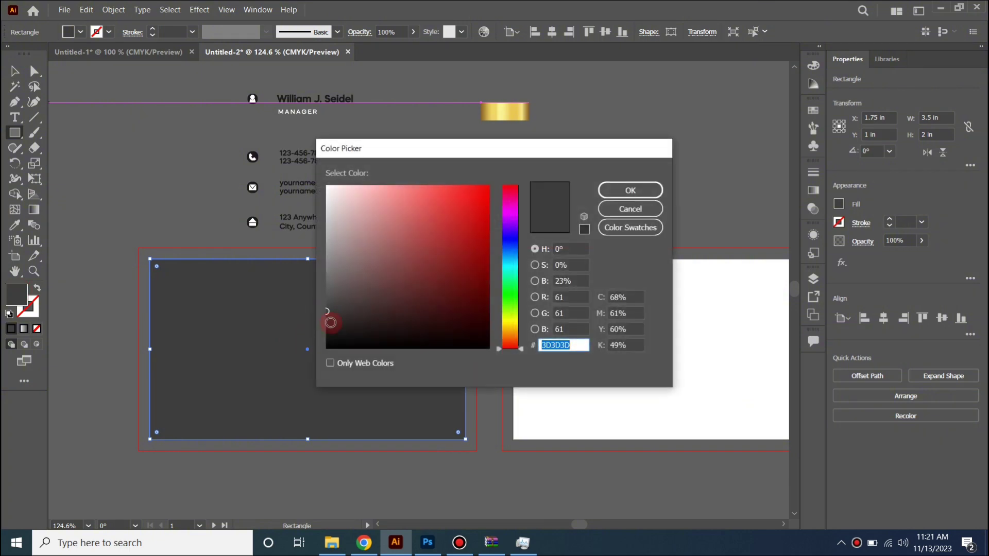
left_click(329, 314)
left_click(631, 190)
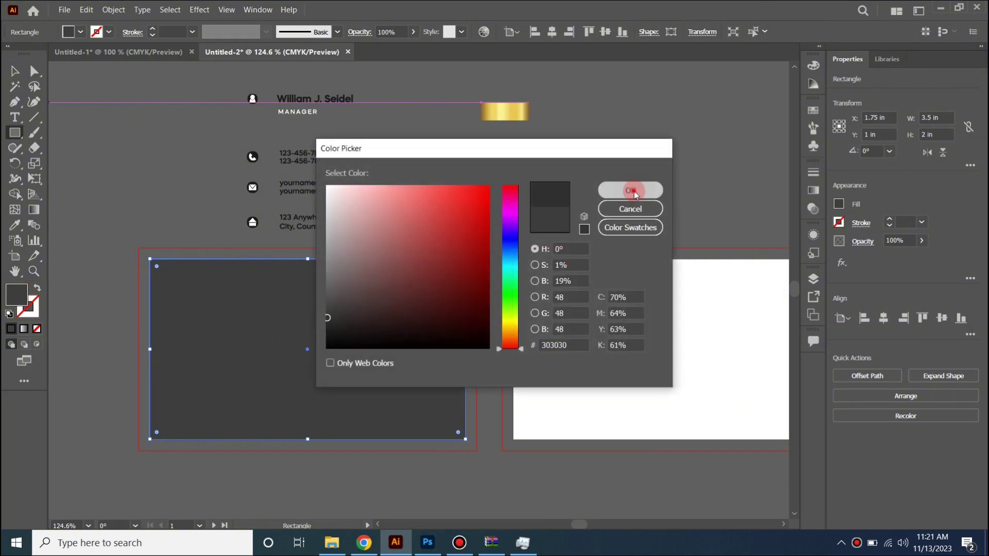
Step: Duplicate the dark rectangle onto the right artboard
left_click(17, 71)
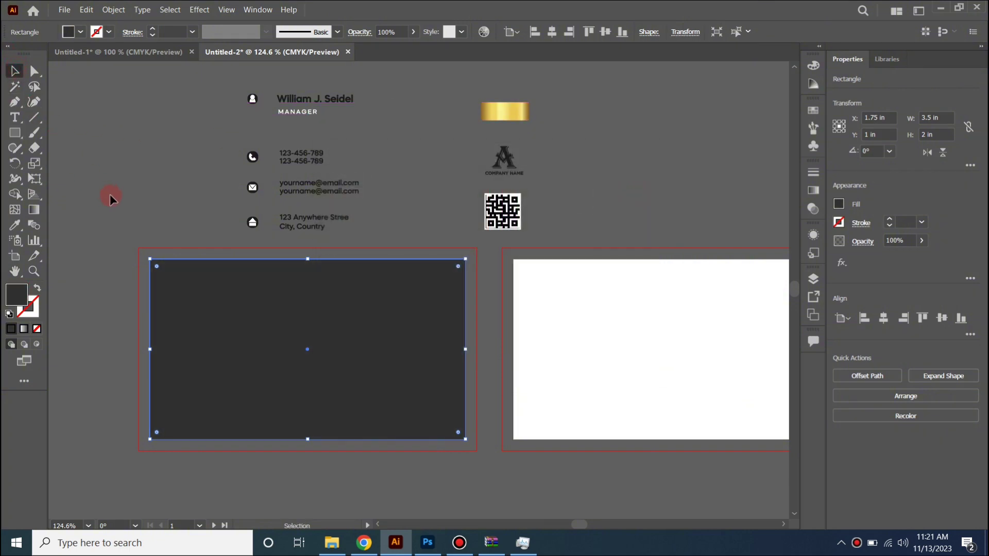
left_click_drag(110, 198, 65, 128)
left_click_drag(197, 288, 546, 292)
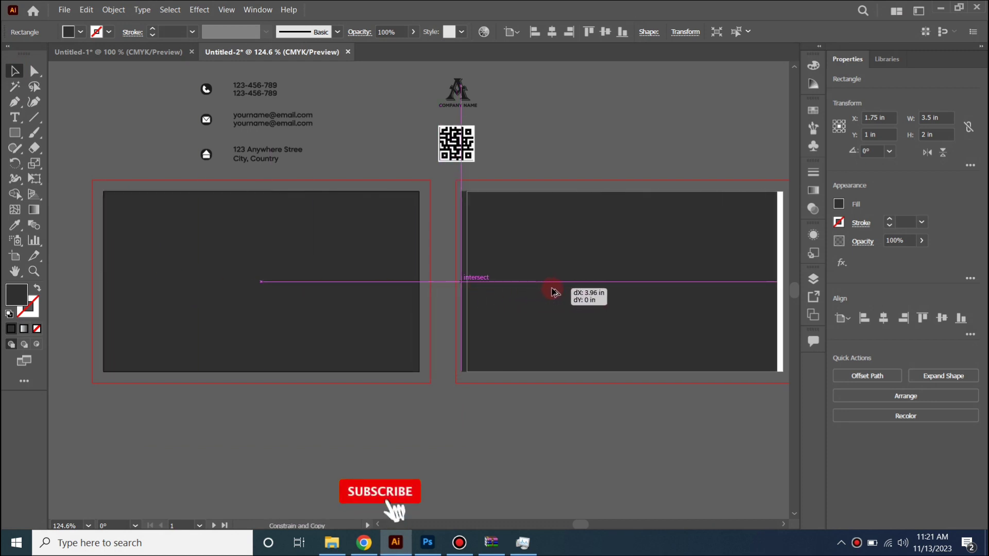
left_click_drag(546, 291, 561, 290)
Step: Place another copy of the dark rectangle on the pasteboard, above-left of the artboards
left_click_drag(524, 231, 389, 351)
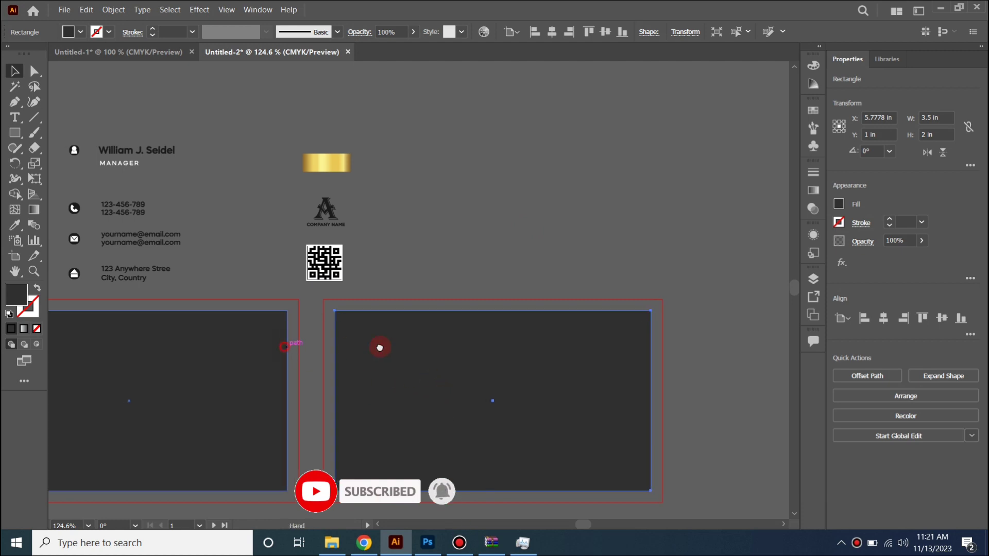
left_click_drag(260, 325, 487, 337)
left_click(440, 392)
mouse_move(384, 373)
left_mouse_down()
mouse_move(325, 178)
mouse_move(296, 177)
left_mouse_up()
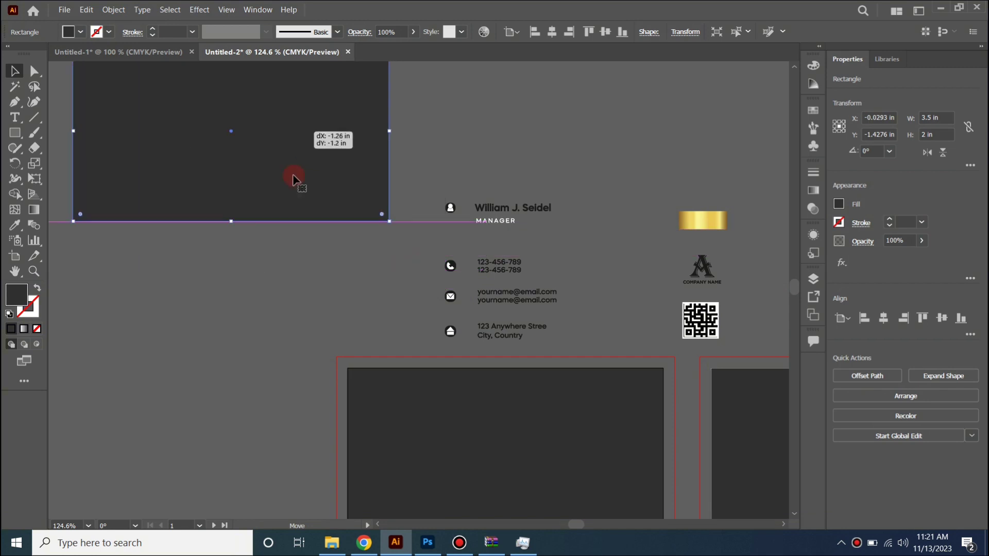
left_click_drag(346, 203, 244, 231)
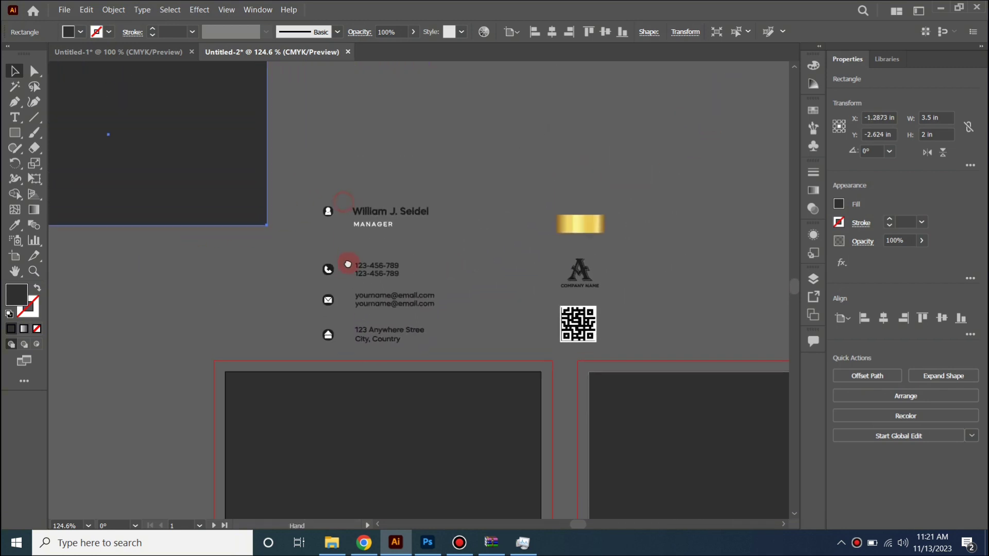
left_click_drag(355, 221, 299, 358)
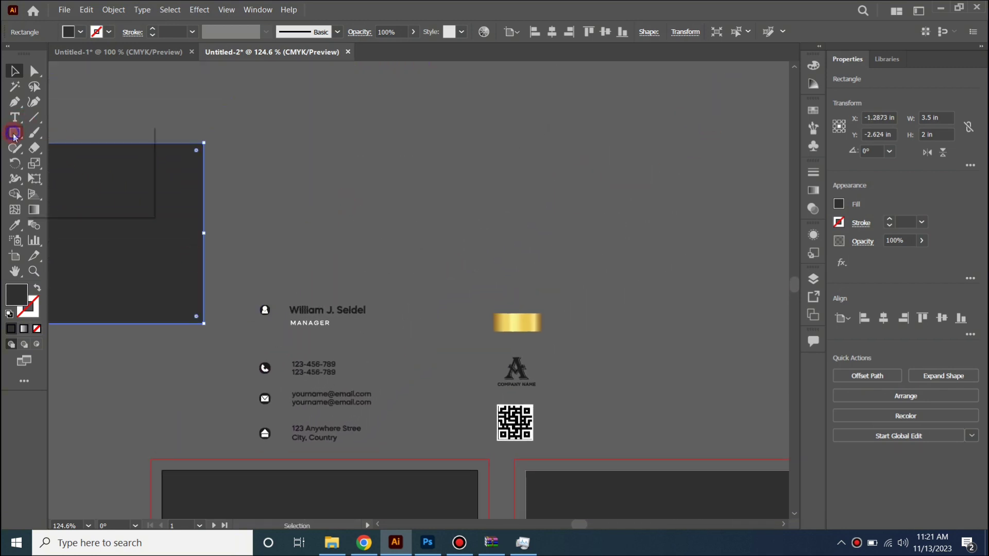
Step: Draw a small hexagon and give it the gold bar's gradient as an outline with no fill
left_click_drag(14, 136, 59, 177)
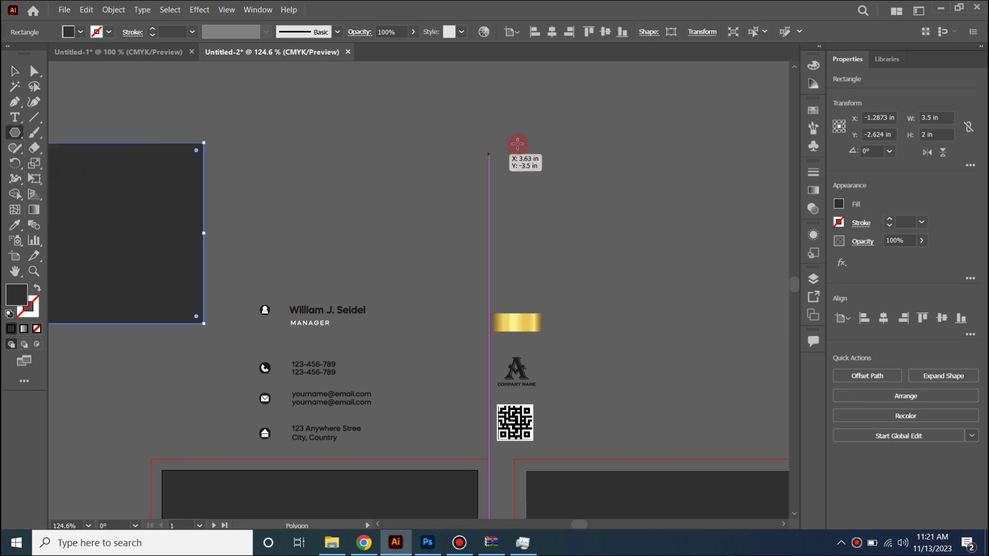
left_click_drag(525, 134, 526, 139)
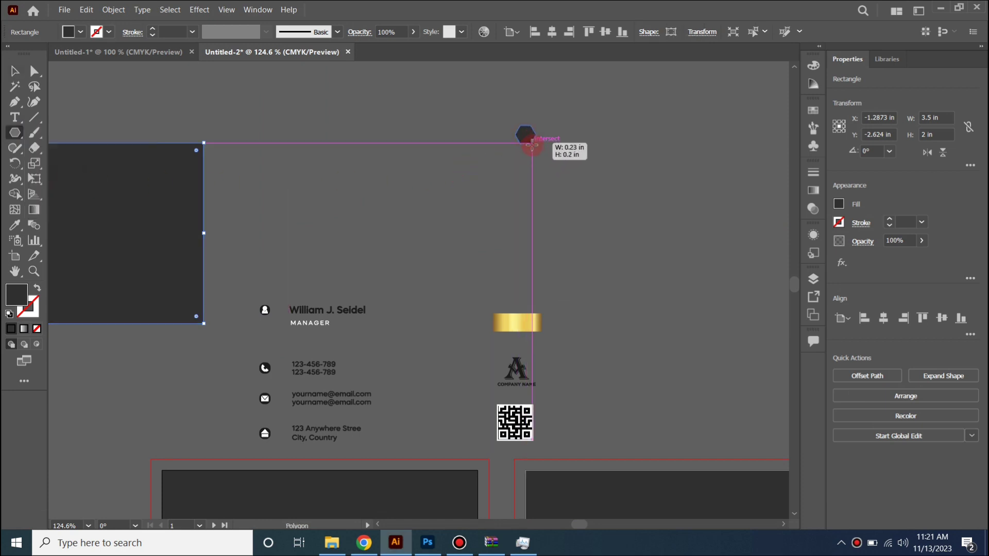
left_click(26, 230)
left_click(515, 316)
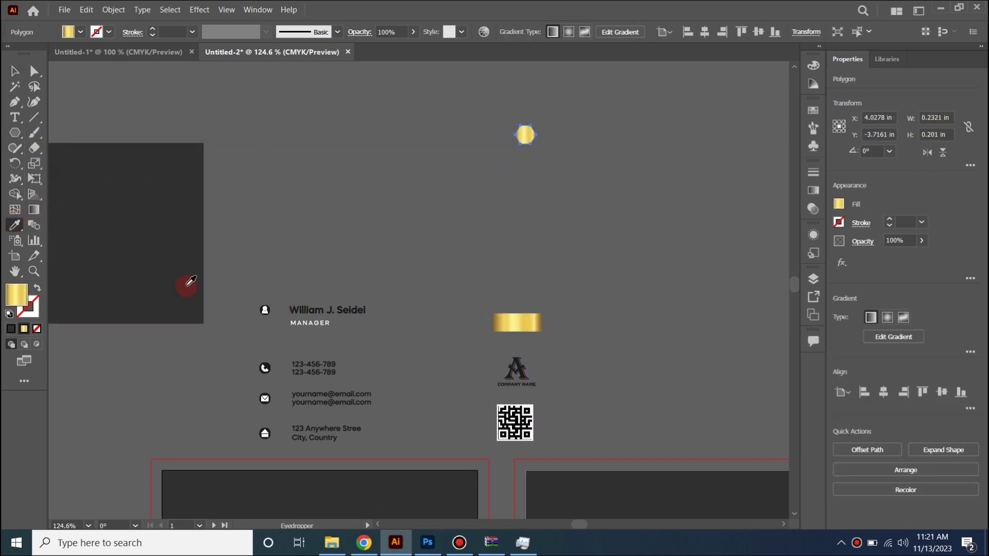
left_click(35, 290)
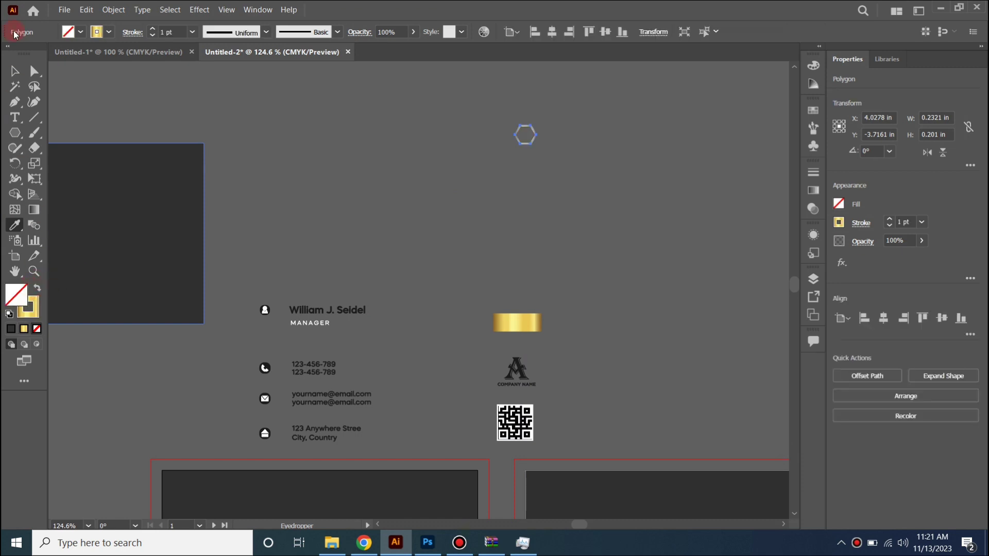
Step: Set the gold hexagon's stroke weight to 0.75 pt
left_click(14, 72)
left_click(469, 180)
left_click(523, 174)
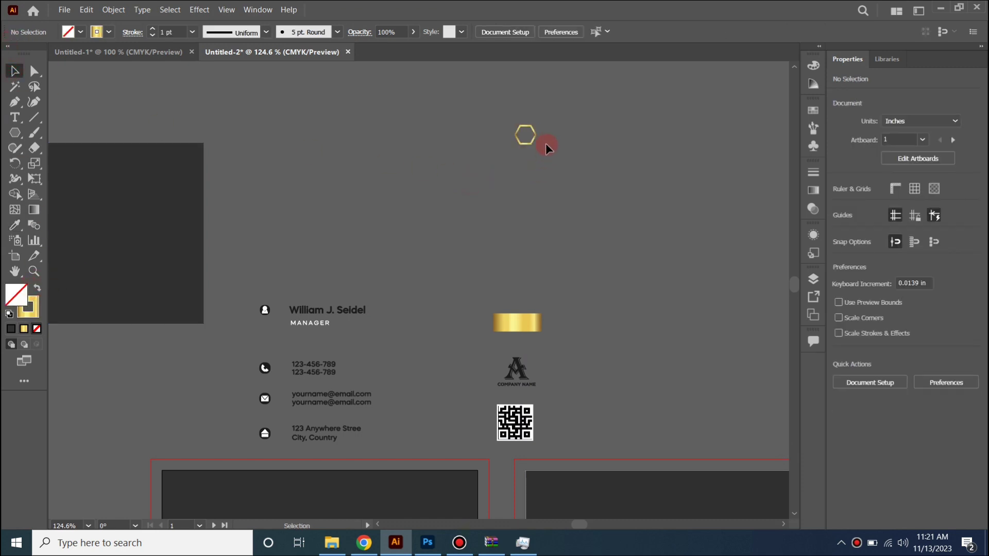
left_click(534, 132)
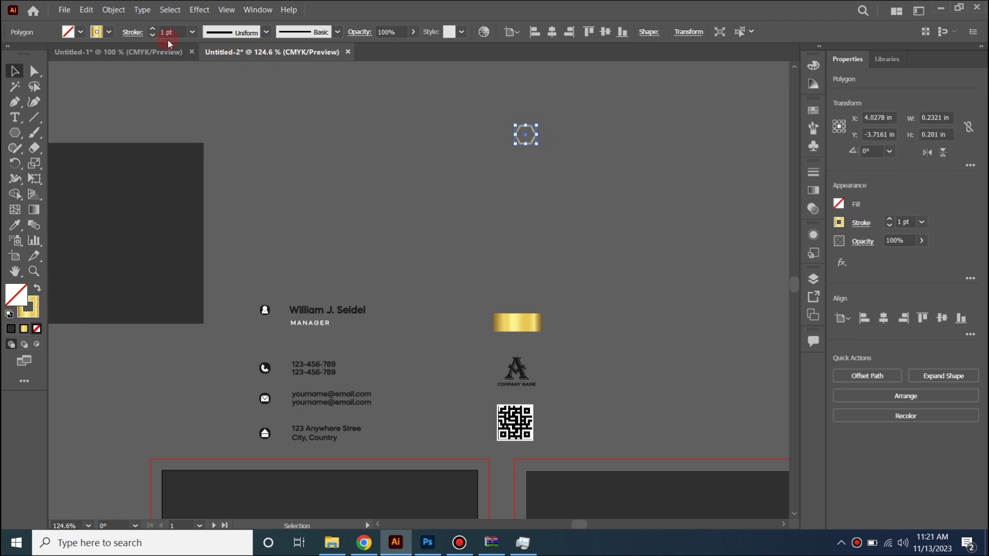
left_click(155, 35)
left_click(466, 170)
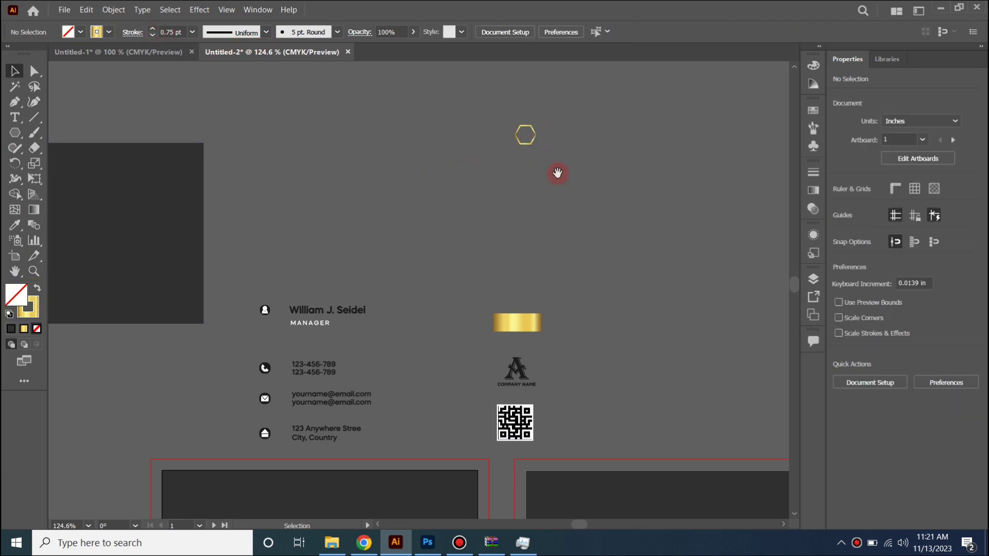
left_click_drag(558, 173, 515, 169)
Step: Duplicate the gold hexagon into a small interlocking cluster of copies
scroll(466, 136, "up", 3)
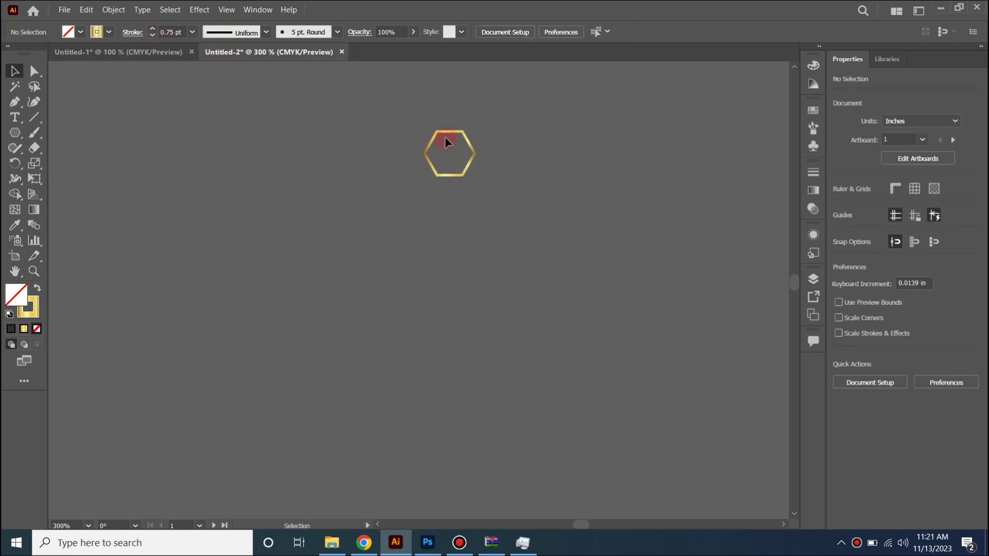
left_click(449, 131)
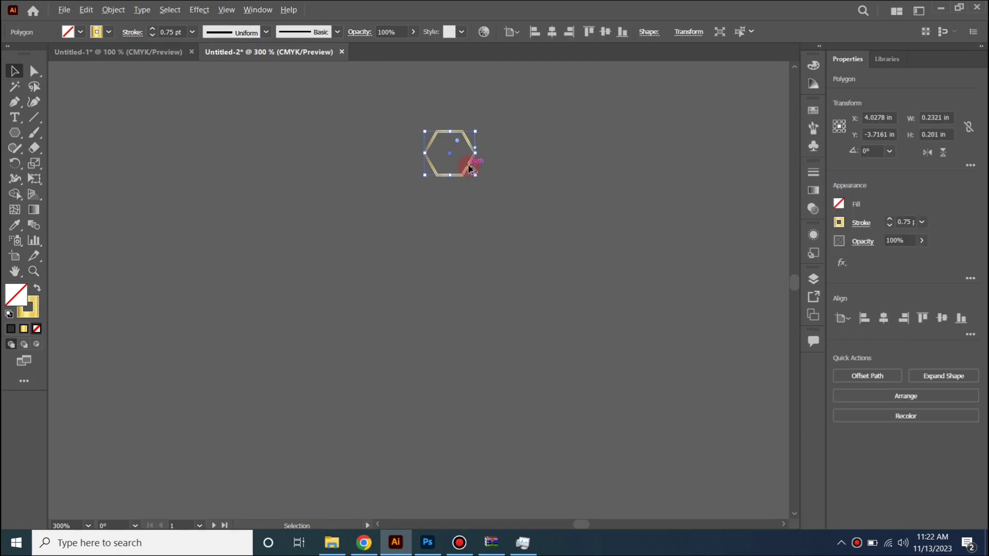
mouse_move(469, 169)
left_mouse_down()
mouse_move(475, 213)
mouse_move(456, 178)
mouse_move(494, 198)
left_mouse_up()
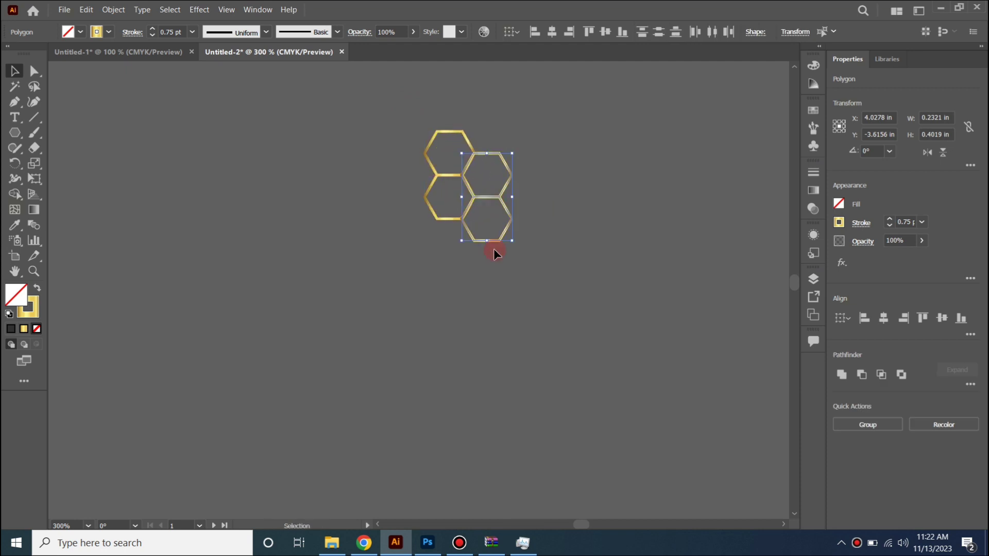
left_click_drag(399, 113, 580, 264)
mouse_move(475, 192)
left_mouse_down()
mouse_move(514, 177)
mouse_move(432, 164)
left_mouse_up()
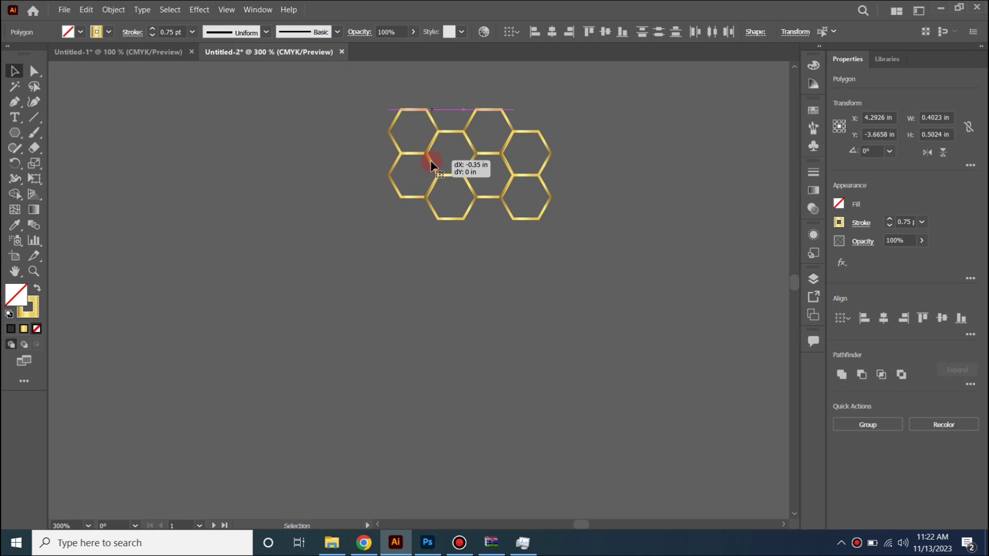
left_click_drag(431, 163, 432, 163)
Step: Repeat the copy with Ctrl+D to extend the hexagons into a long strip
key("ctrl+d")
key("ctrl+d")
key("ctrl+d")
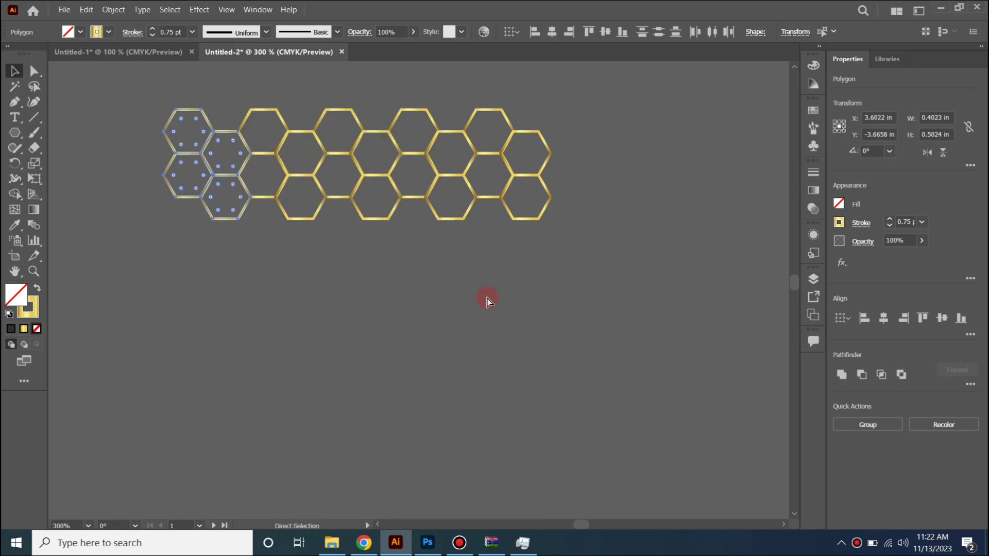
key("ctrl+d")
key("ctrl+d")
key("ctrl+minus")
key("ctrl+minus")
key("ctrl+d")
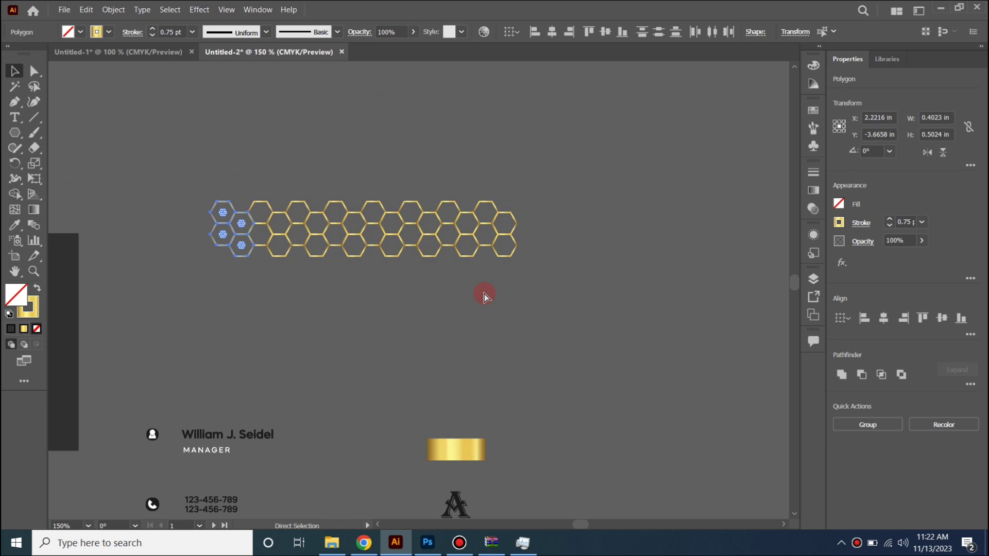
key("ctrl+d")
key("ctrl+d")
key("ctrl+d")
key("ctrl+d")
key("ctrl+d")
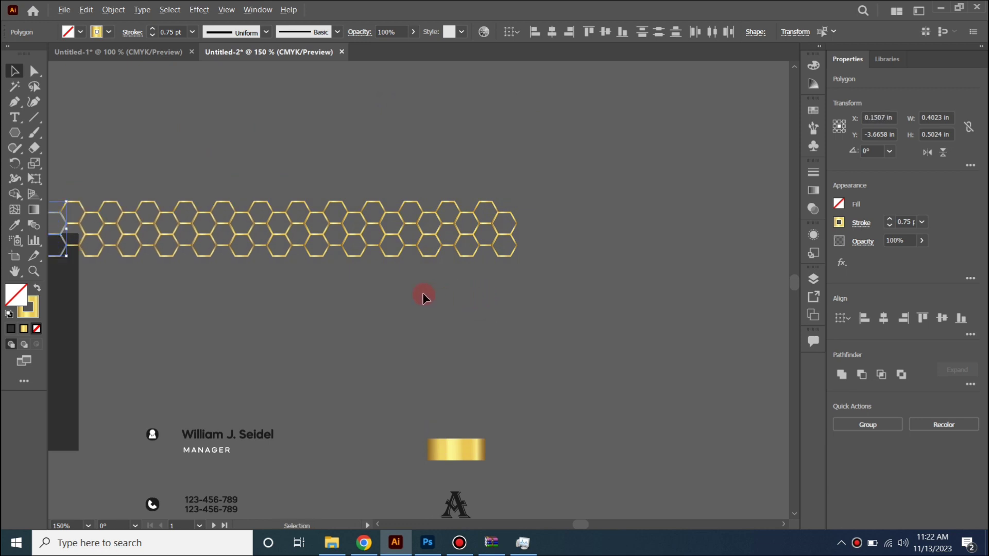
key("ctrl+minus")
key("ctrl+minus")
key("ctrl+minus")
left_click_drag(353, 298, 317, 209)
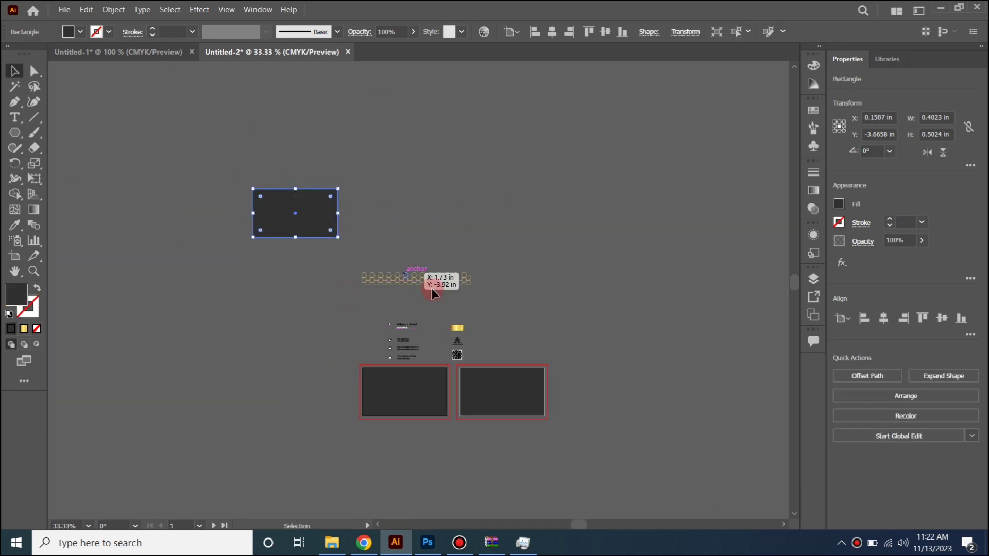
key("ctrl+1")
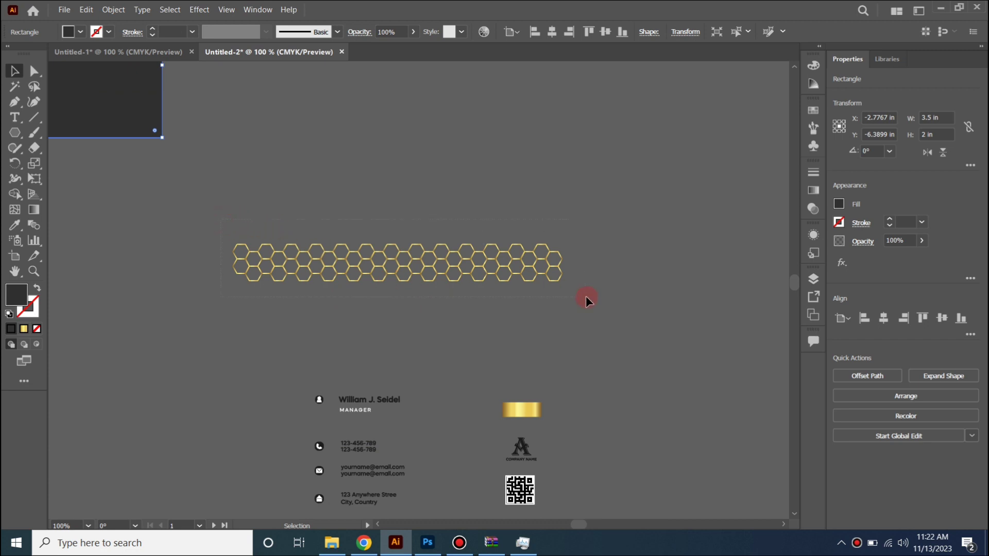
Step: Copy the strip upward and repeat to stack more rows, then select the whole honeycomb
left_click(452, 247)
scroll(451, 247, "up", 2, "alt")
left_click_drag(438, 256, 448, 203)
key("ctrl+d")
key("ctrl+d")
key("ctrl+d")
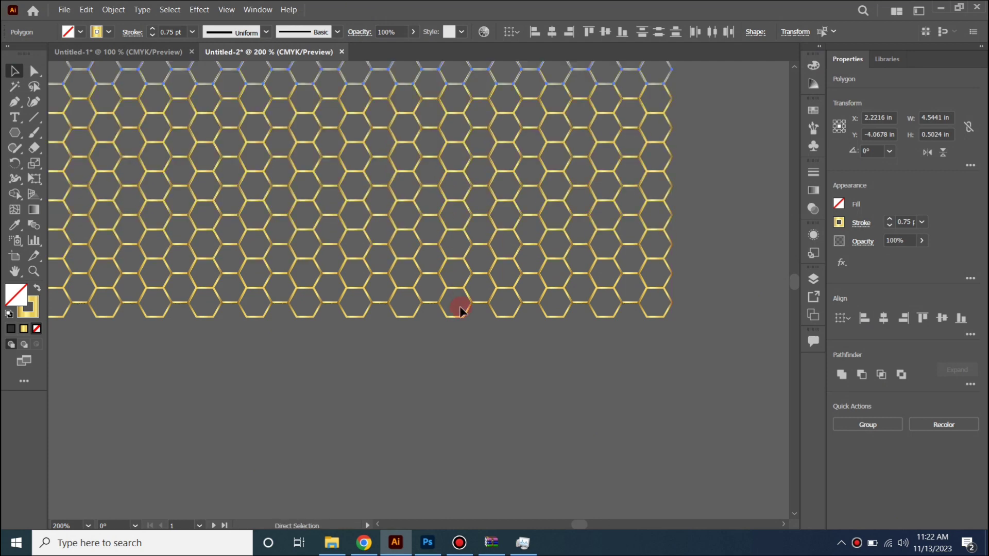
scroll(420, 253, "down", 2)
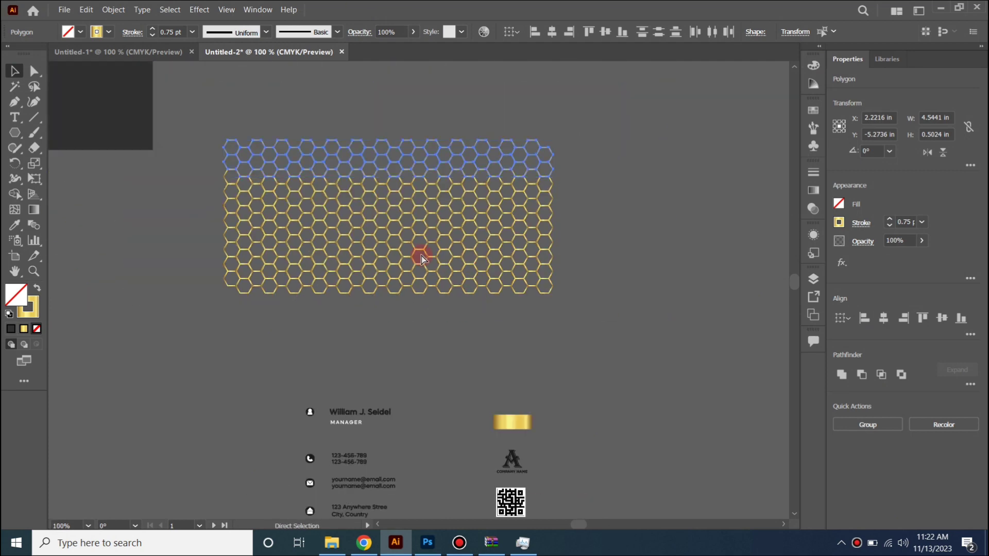
key("ctrl+d")
key("ctrl+d")
scroll(421, 253, "down", 2)
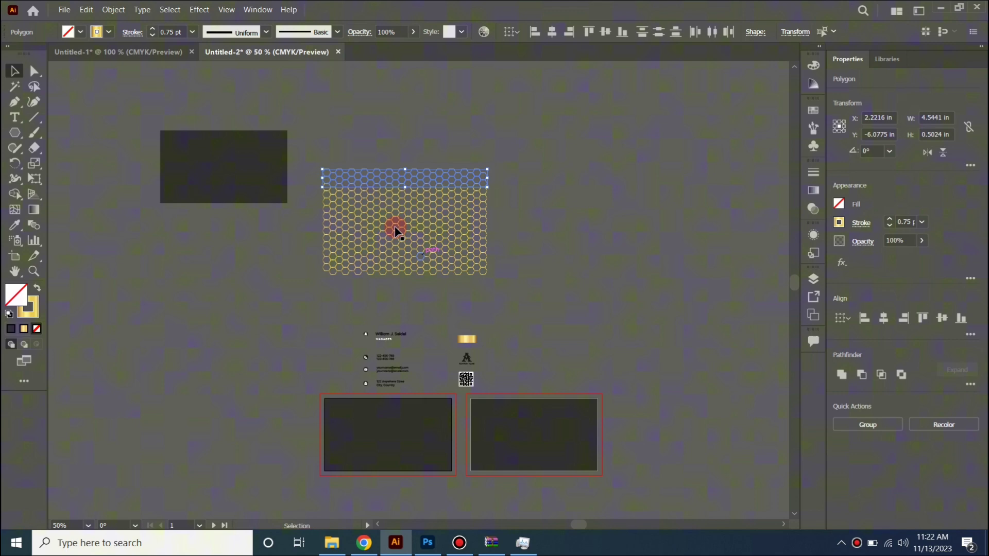
left_click(313, 149)
left_click(432, 227)
Step: Group the hexagons and centre a white rectangle in front of the honeycomb
right_click(432, 228)
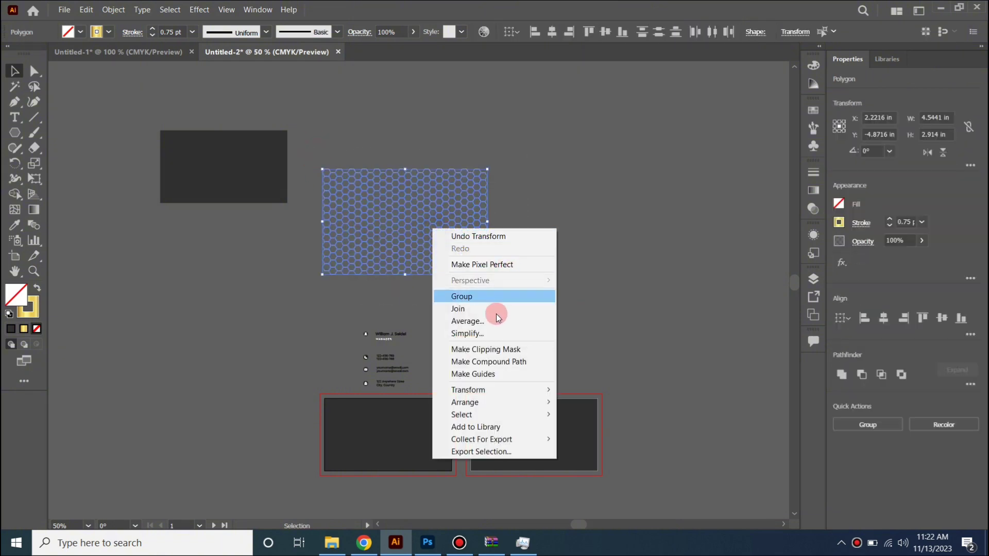
left_click(469, 295)
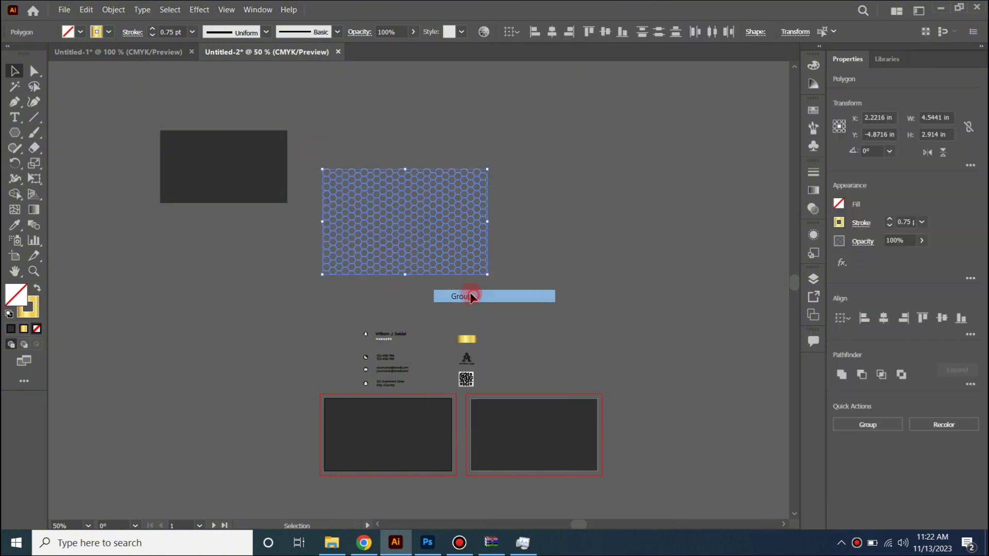
left_click(252, 235)
left_click_drag(255, 181, 381, 243)
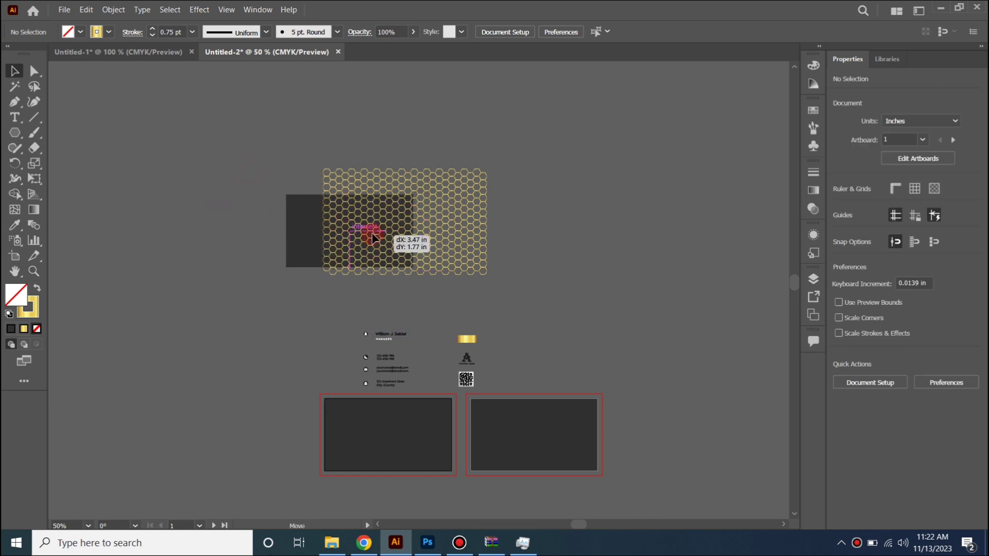
right_click(304, 227)
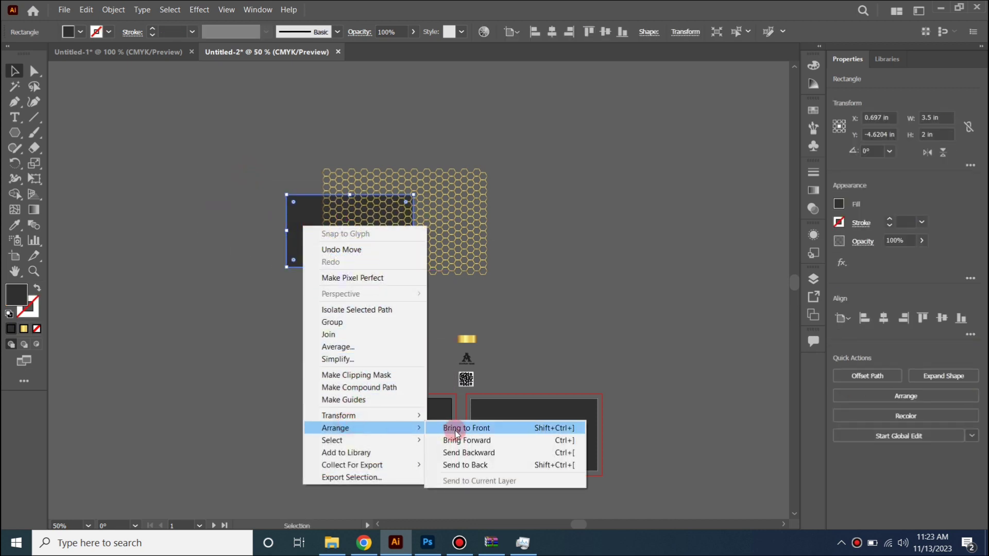
left_click(500, 427)
left_click(82, 36)
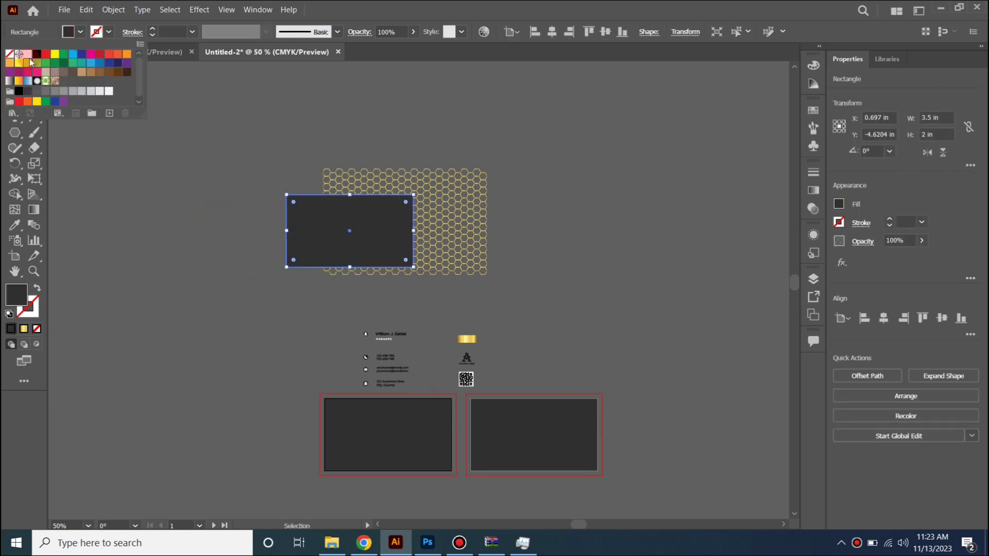
left_click(28, 58)
left_click(119, 154)
left_click_drag(368, 246, 425, 223)
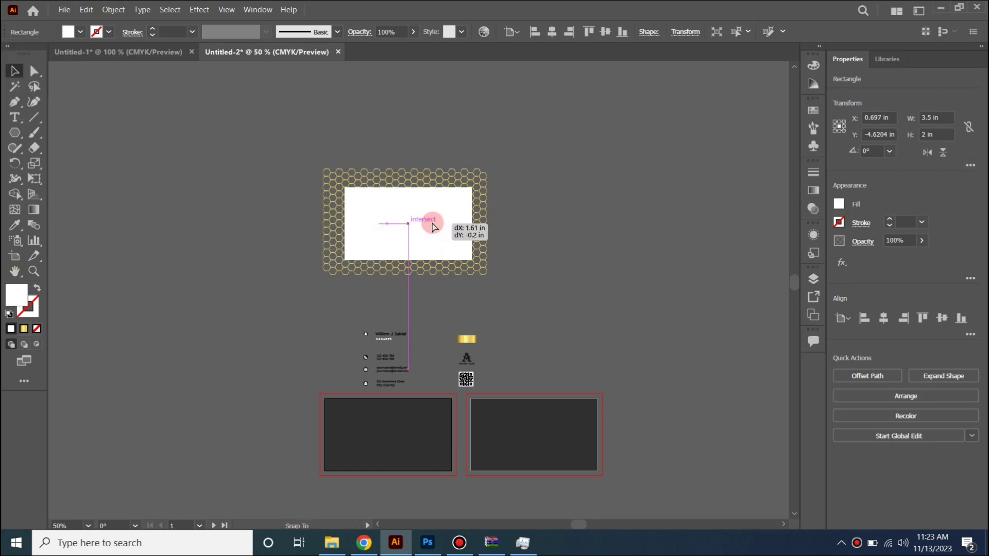
Step: Fit the honeycomb to the rectangle, make a clipping mask and drag it onto the left card
left_click_drag(342, 131, 496, 156)
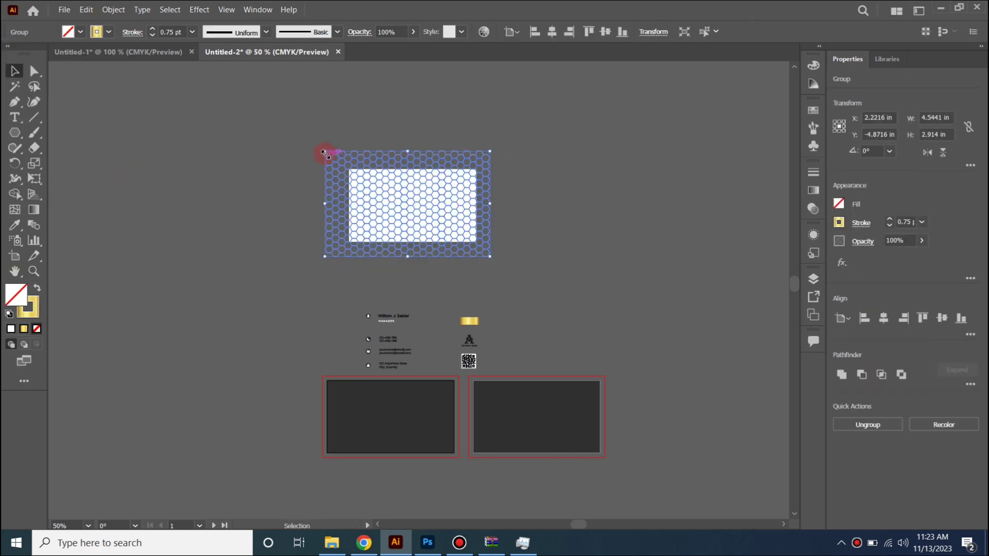
left_click_drag(324, 151, 343, 163)
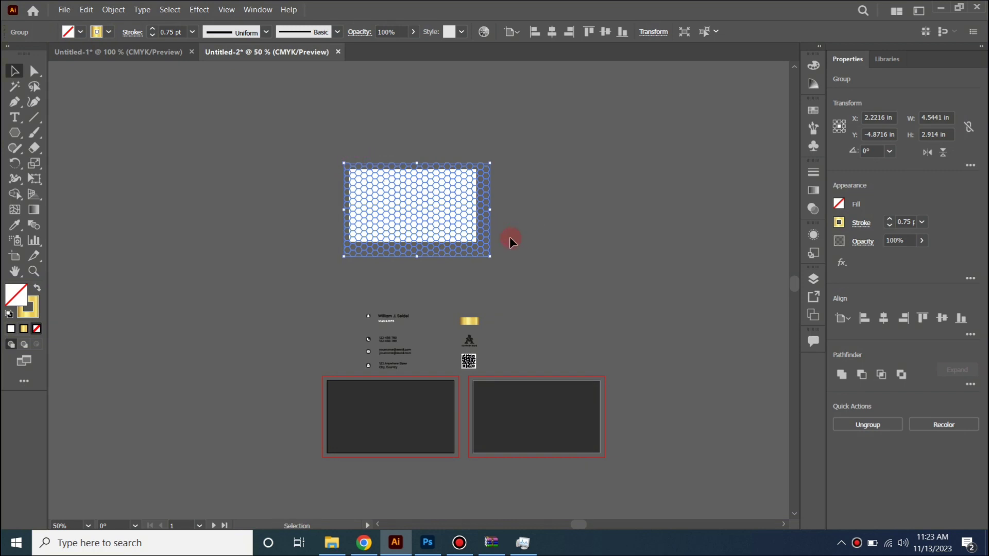
left_click_drag(490, 256, 449, 205)
left_click(375, 125)
right_click(449, 205)
left_click(512, 302)
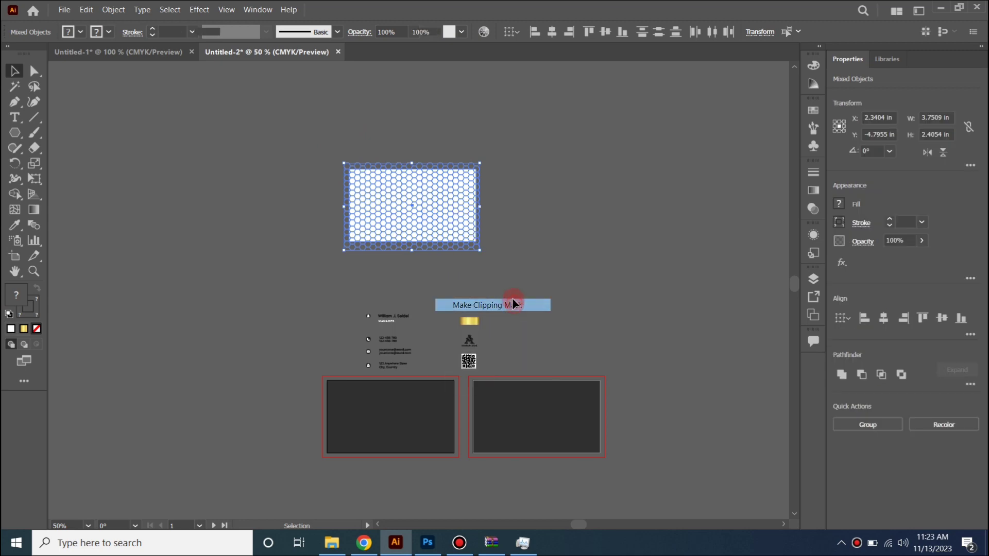
scroll(507, 288, "down", 2)
left_click_drag(447, 160, 422, 362)
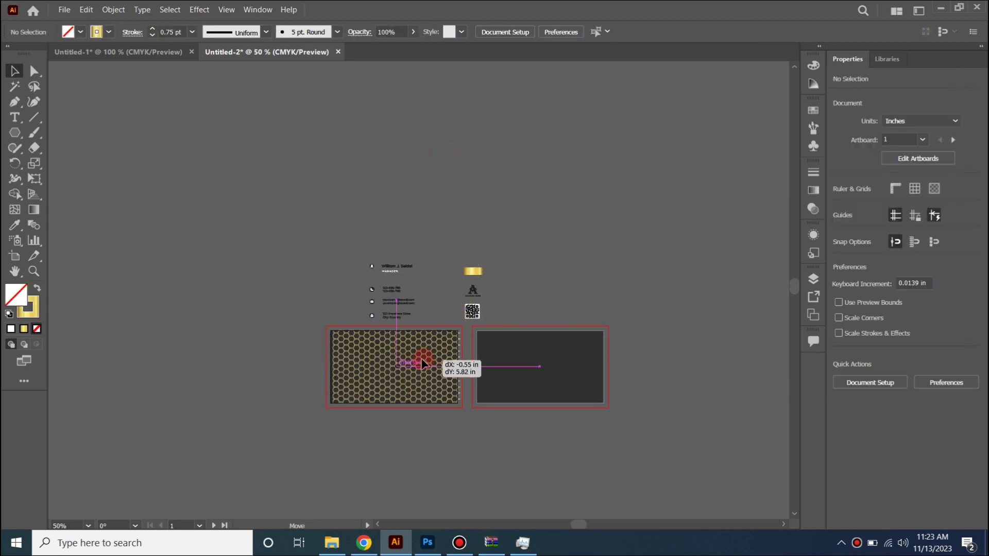
Step: Centre the clipped honeycomb on the front card and lower its opacity to about 4%
scroll(422, 362, "up", 3)
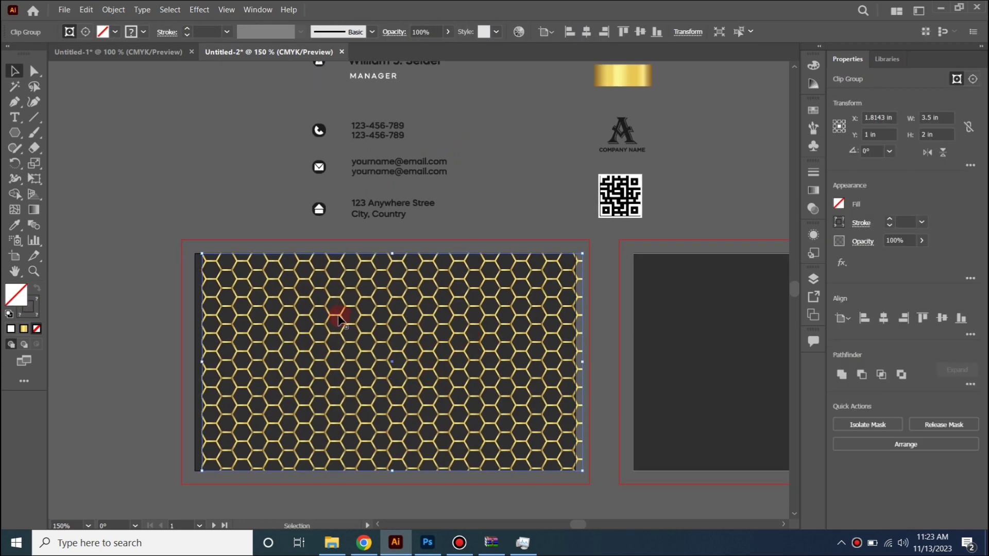
left_click(587, 31)
left_click(638, 31)
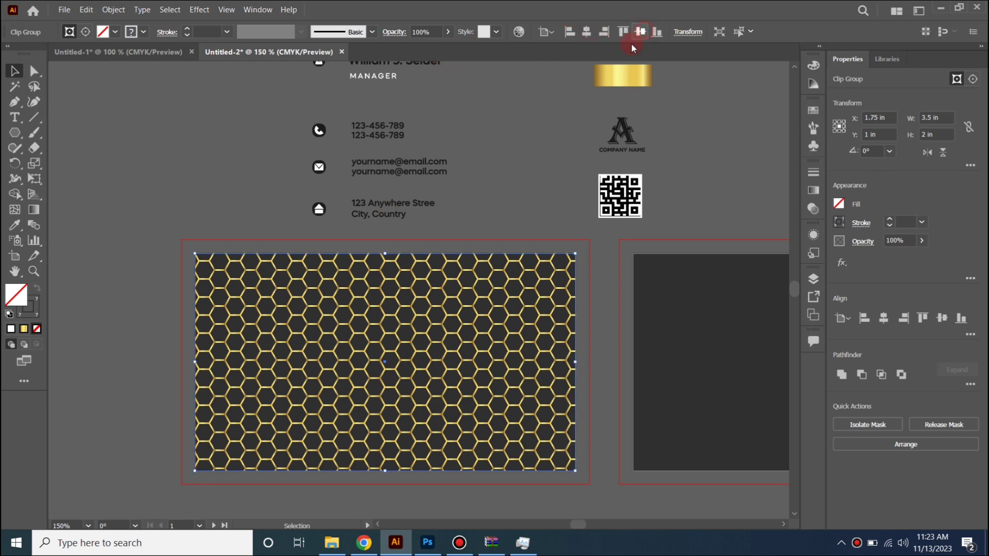
left_click(923, 241)
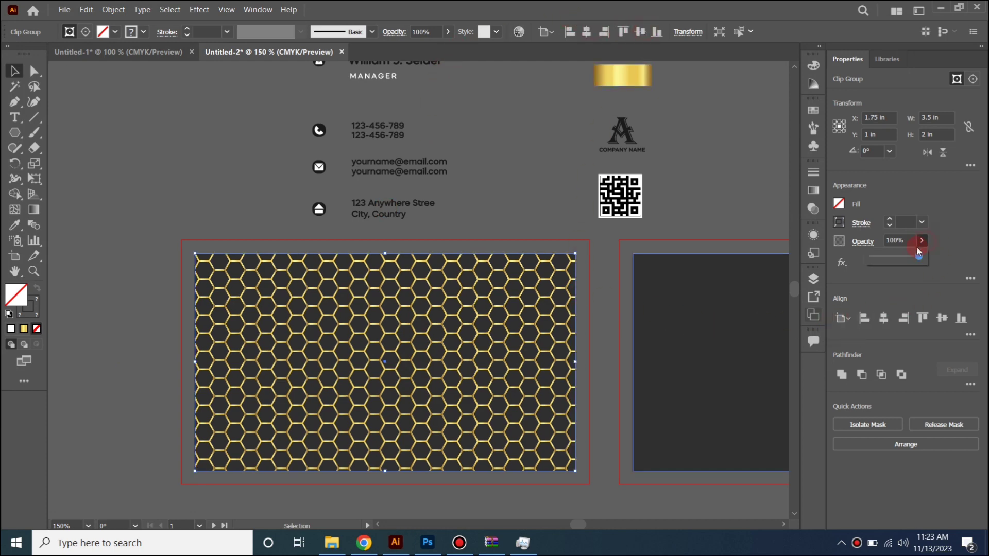
left_click_drag(881, 257, 876, 257)
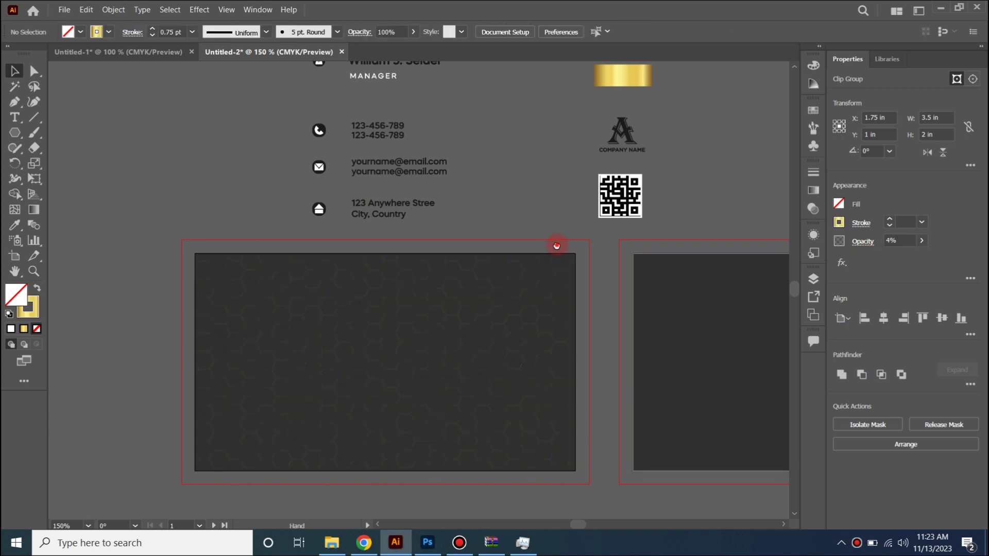
Step: Place a copy of the faint honeycomb pattern onto the second card
left_click_drag(380, 276, 582, 278)
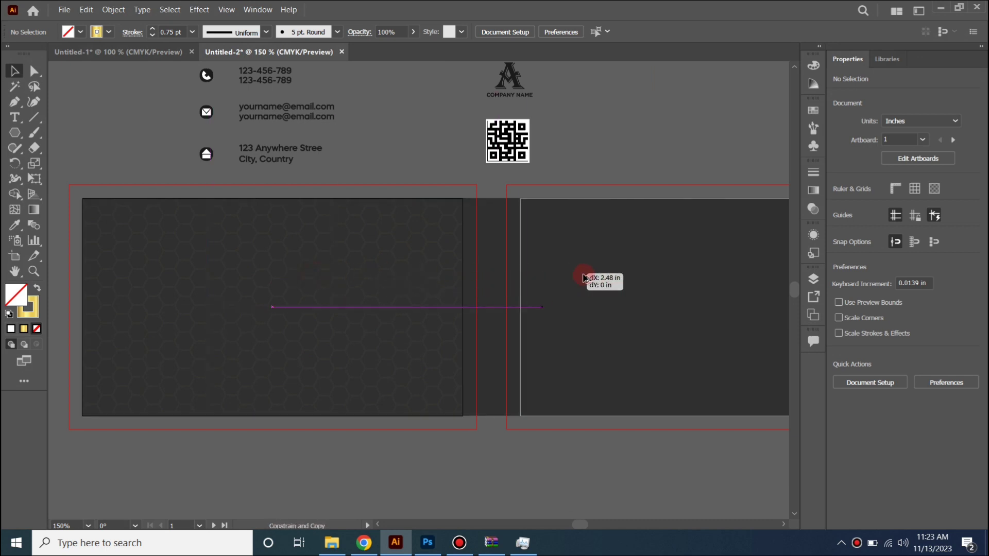
key("ctrl+z")
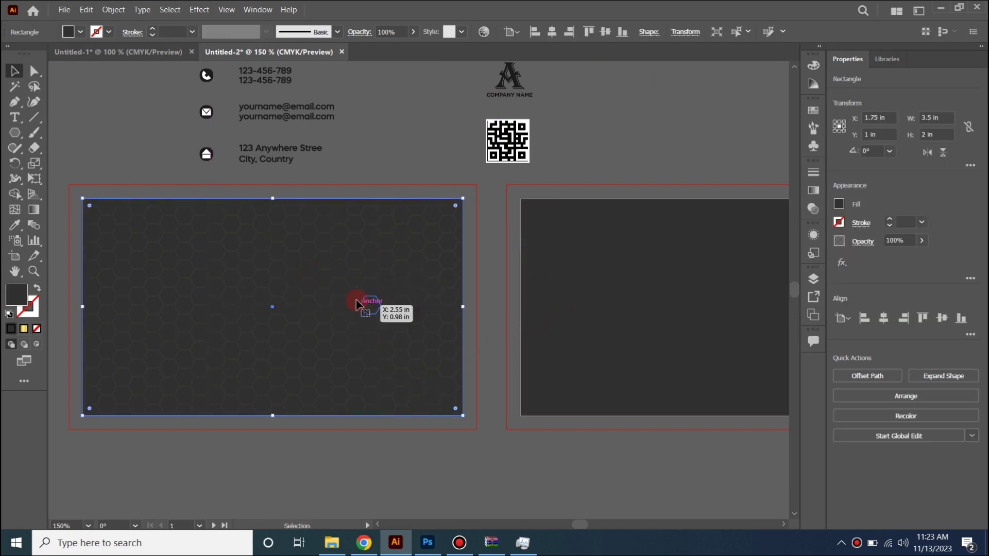
left_click_drag(360, 304, 353, 415)
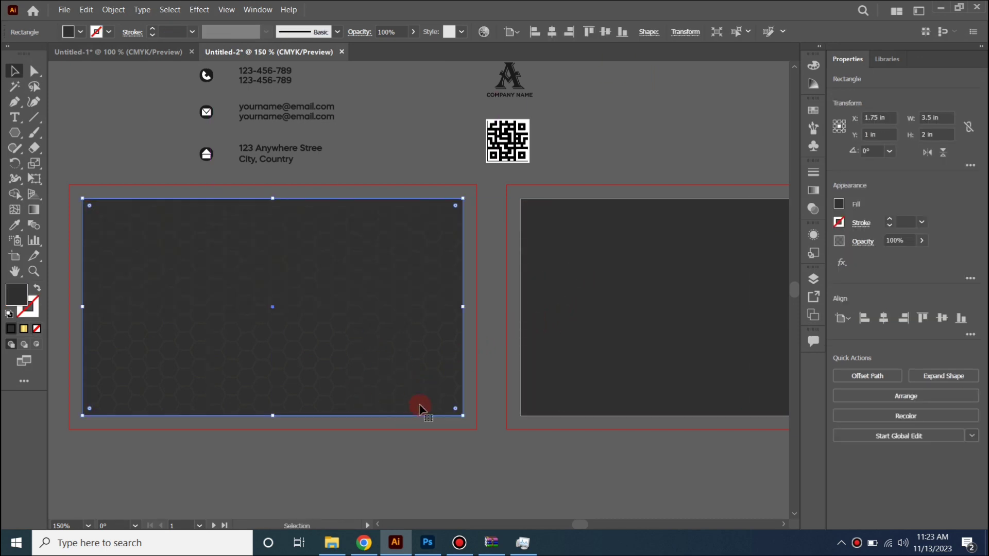
left_click(333, 315)
left_click_drag(334, 313, 779, 324)
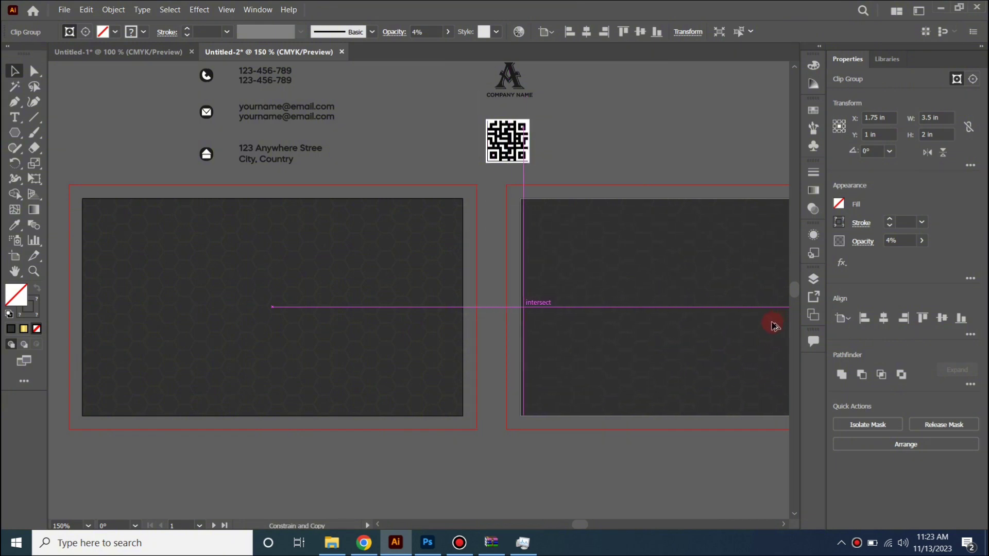
left_click_drag(779, 324, 777, 325)
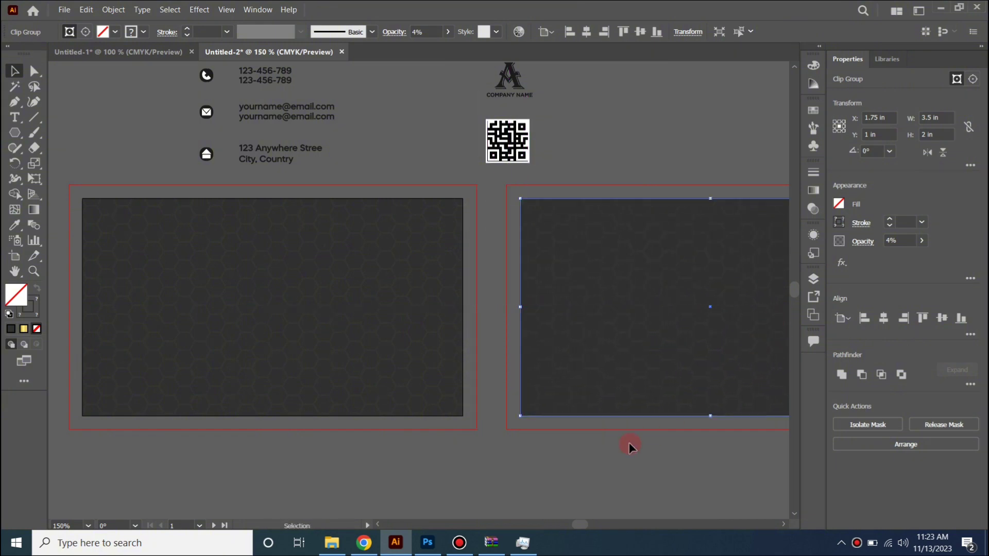
left_click(481, 469)
Step: Lock both dark card background rectangles using Object > Lock > Selection
scroll(417, 381, "down", 1)
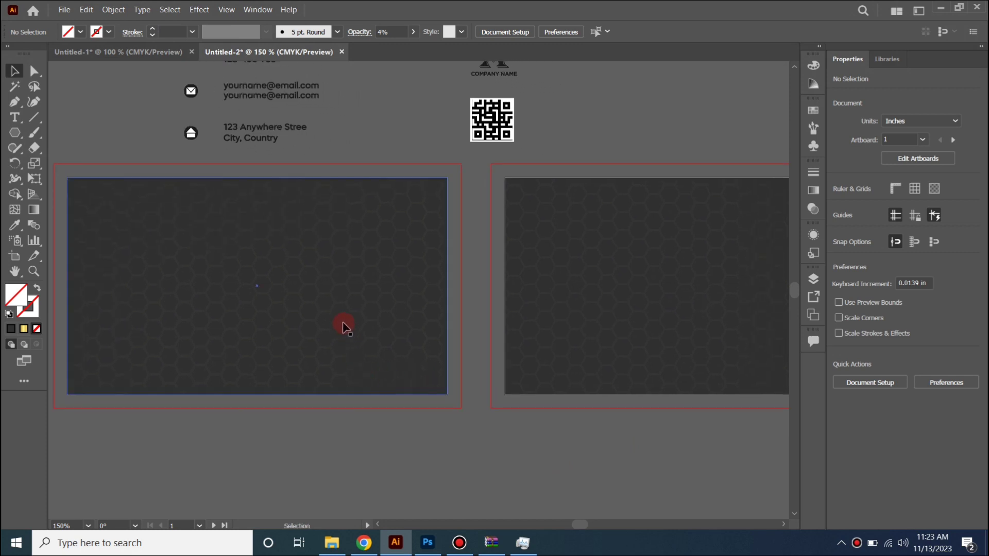
left_click(367, 355)
left_click(572, 291, "shift")
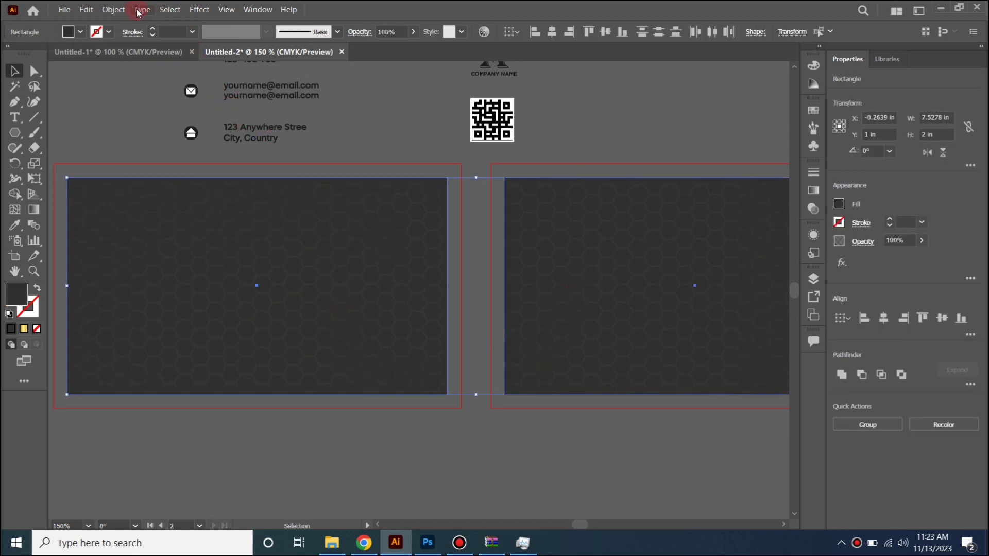
left_click(113, 9)
mouse_move(124, 88)
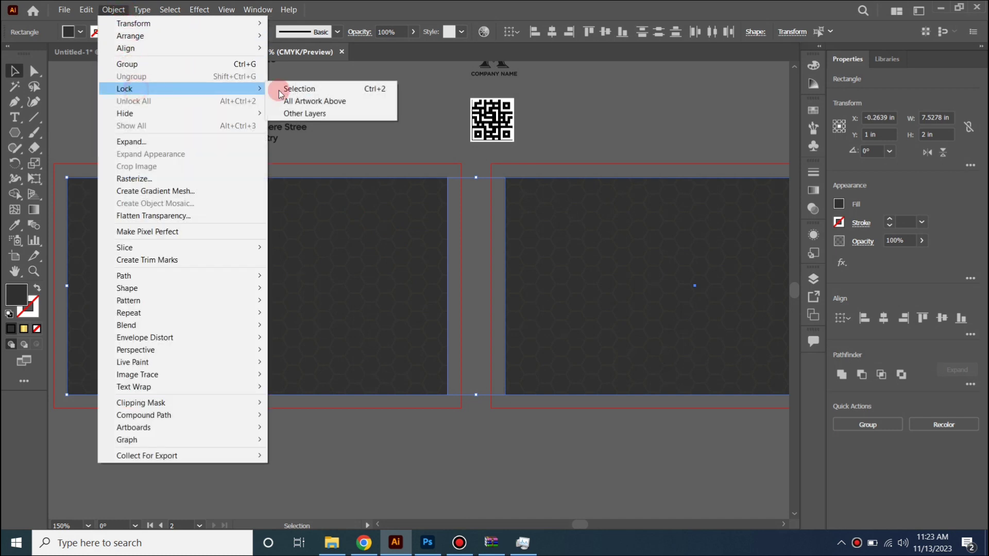
left_click(299, 88)
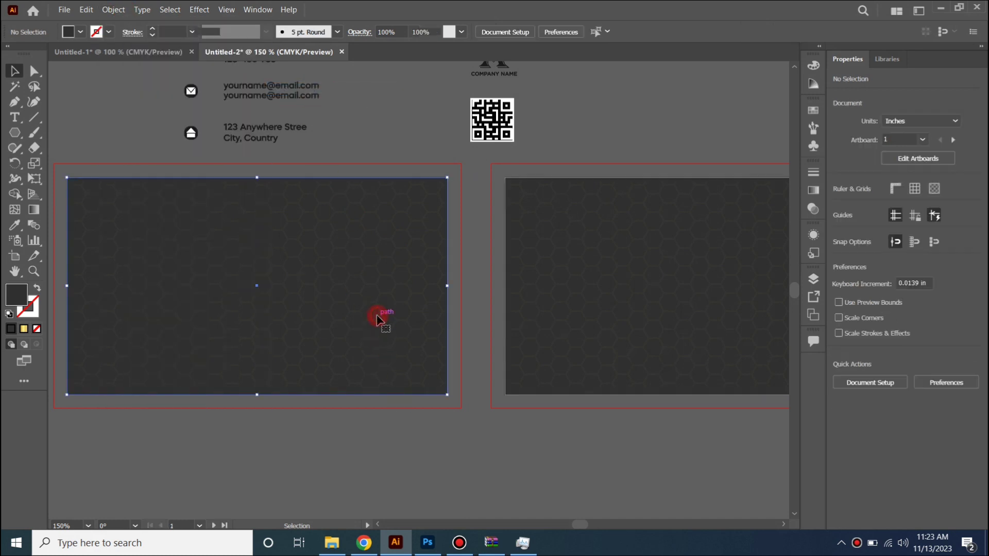
left_click(609, 302)
left_click(561, 258)
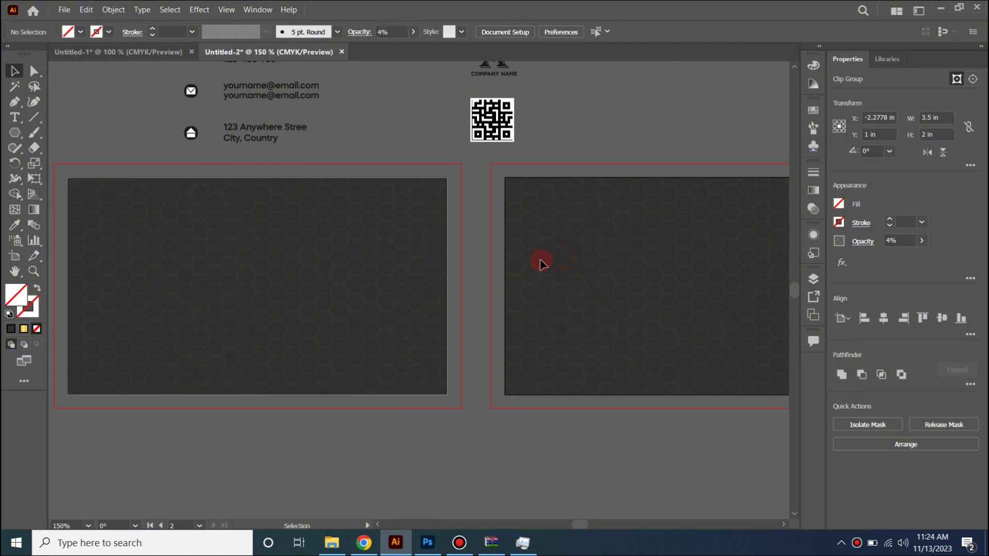
left_click(380, 328)
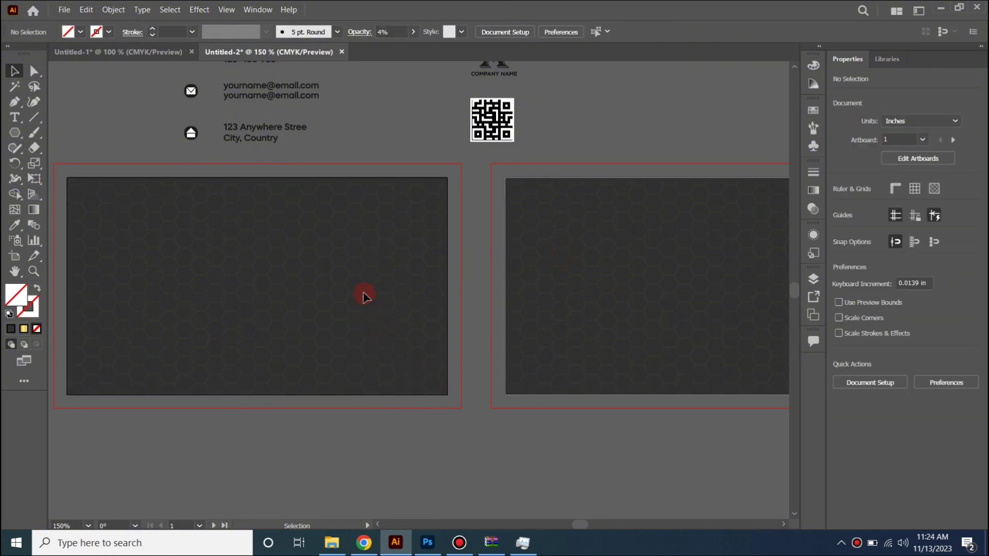
left_click_drag(323, 297, 461, 327)
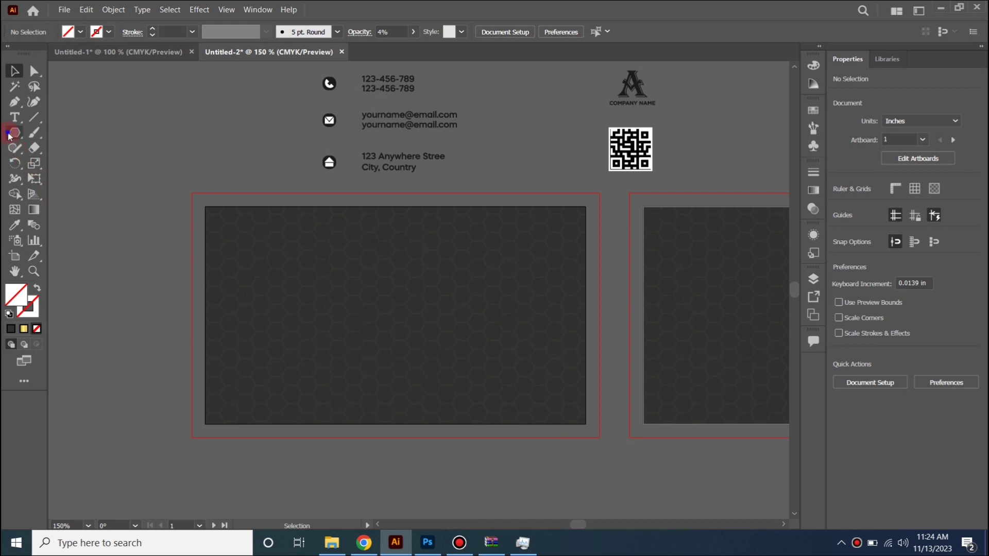
Step: Draw a tall rectangle on the front card and fill it white
left_click_drag(9, 135, 75, 133)
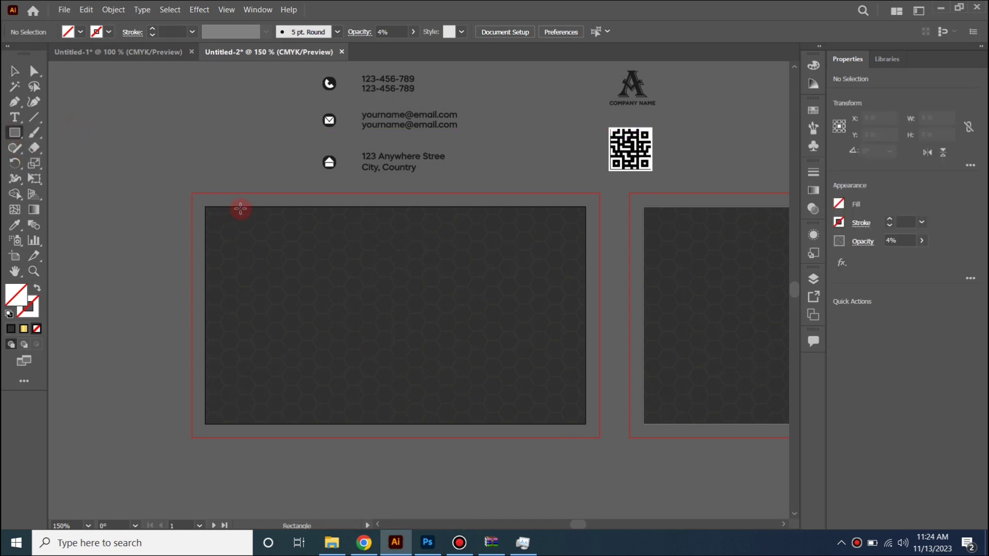
mouse_move(243, 210)
left_mouse_down()
mouse_move(390, 424)
mouse_move(430, 424)
left_mouse_up()
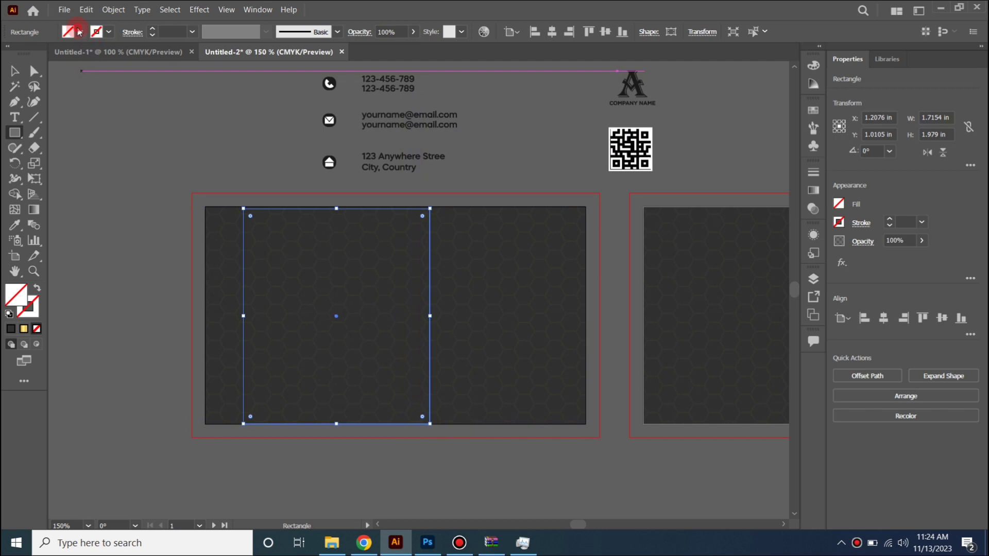
left_click(80, 32)
left_click(27, 55)
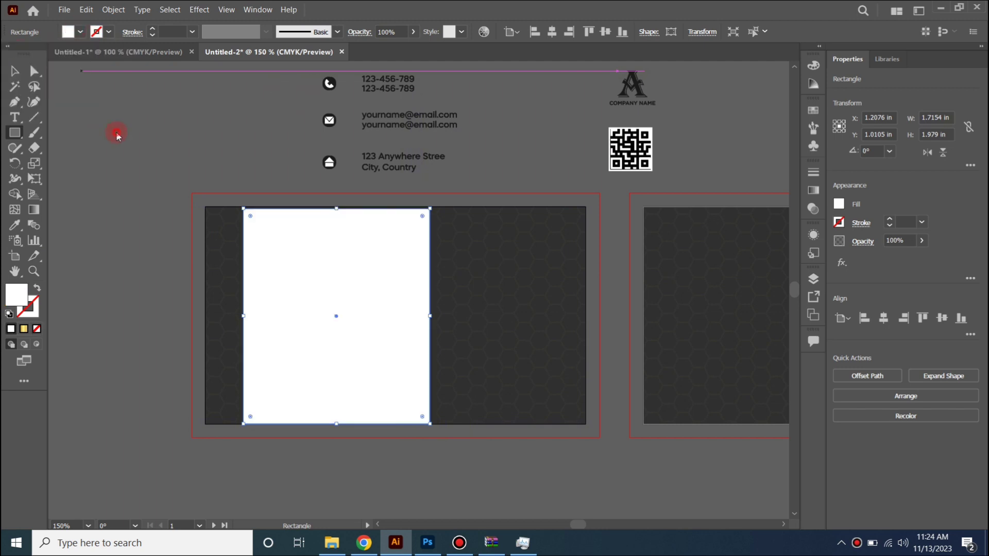
Step: Stretch the white panel to the card's full 2 in height and widen it to about 1.92 in
left_click(15, 70)
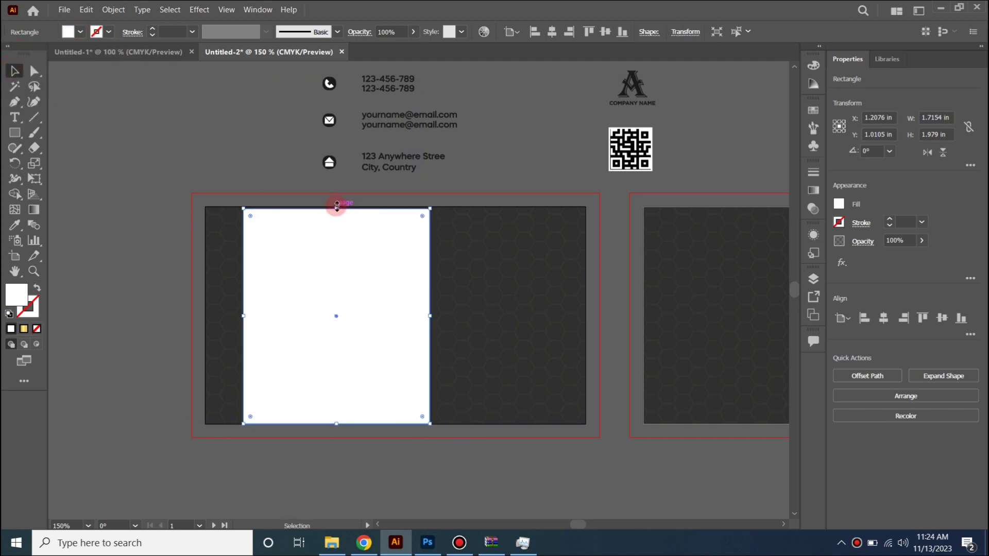
left_click_drag(336, 207, 337, 206)
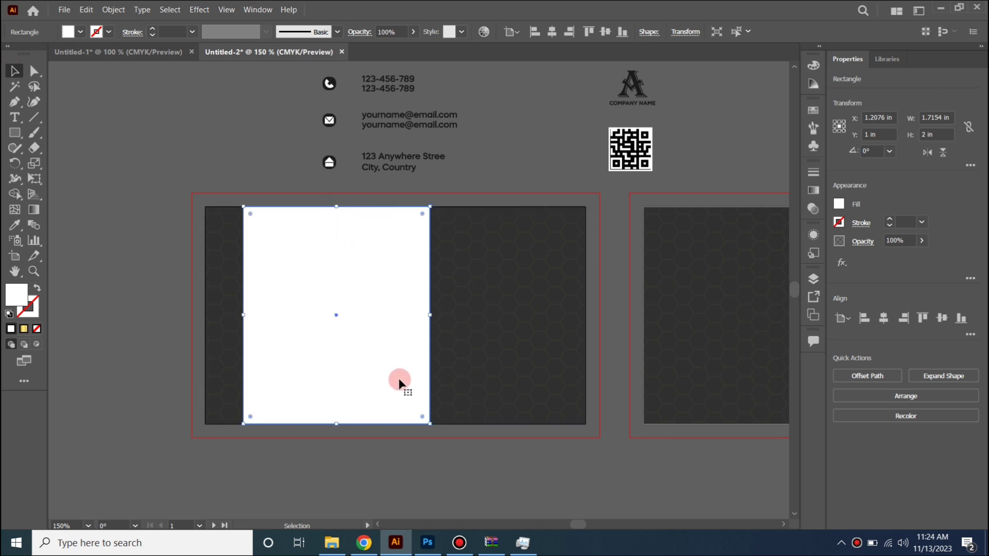
left_click(443, 449)
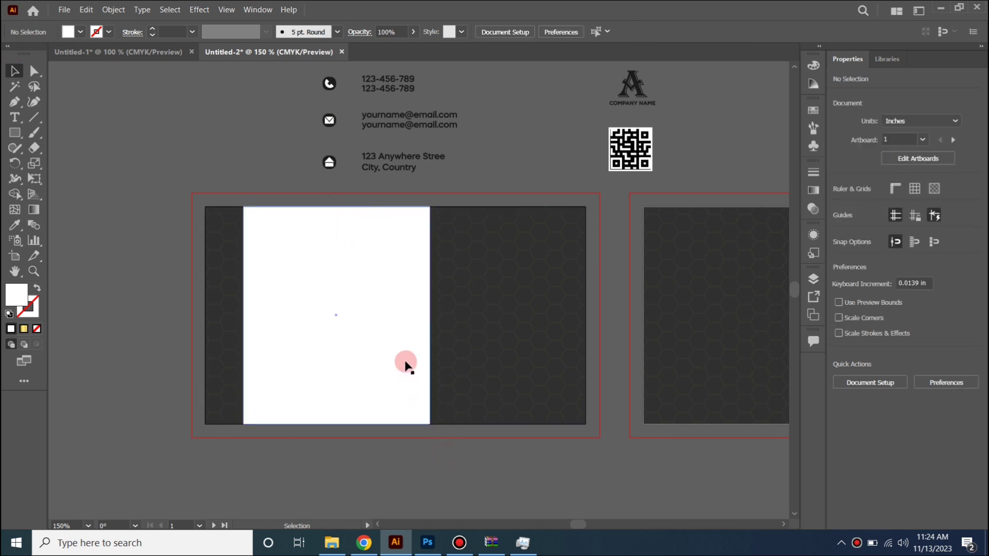
left_click(418, 326)
left_click_drag(430, 315, 476, 315)
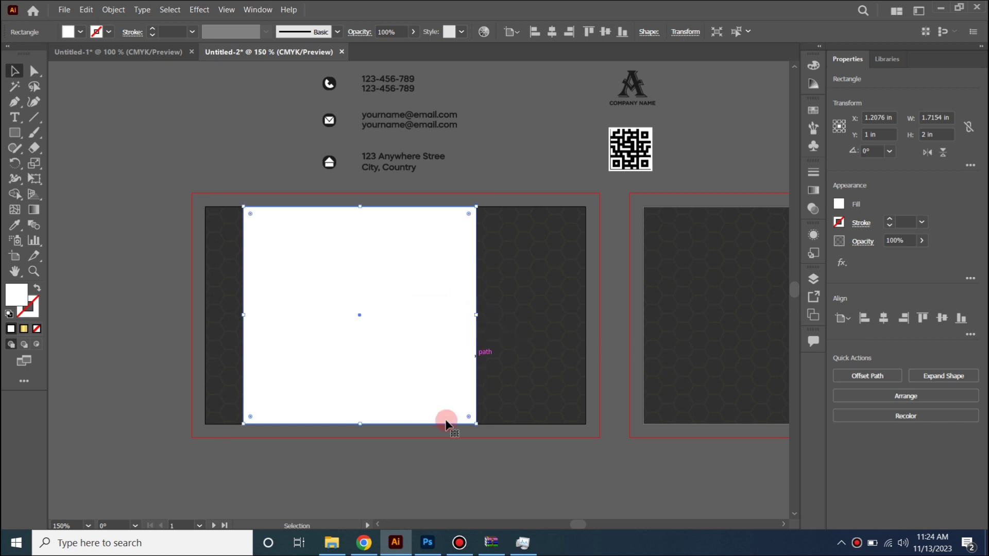
left_click(444, 462)
mouse_move(402, 309)
left_mouse_down()
mouse_move(421, 372)
mouse_move(419, 338)
left_mouse_up()
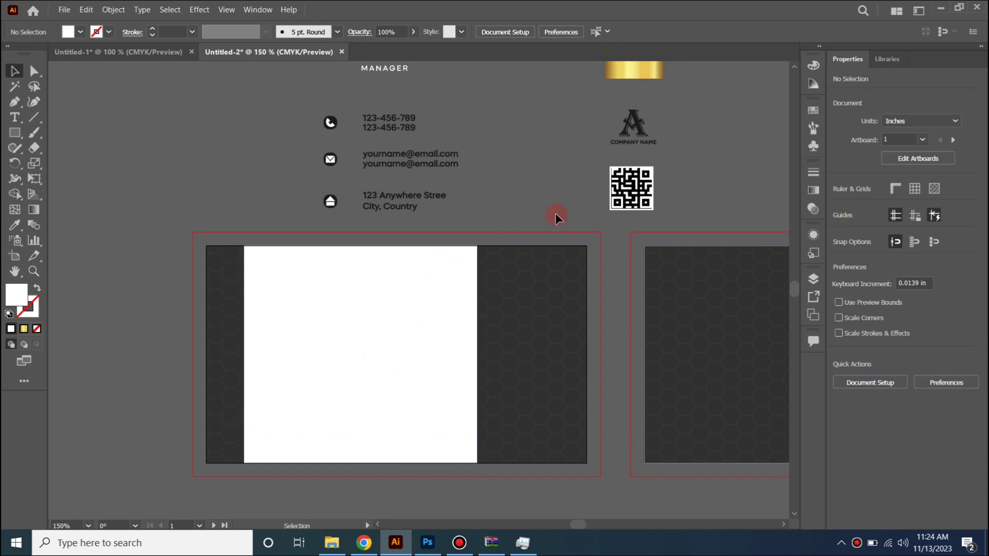
scroll(500, 169, "up", 1)
scroll(457, 194, "up", 2)
Step: Make the MANAGER title text black
left_click(373, 124)
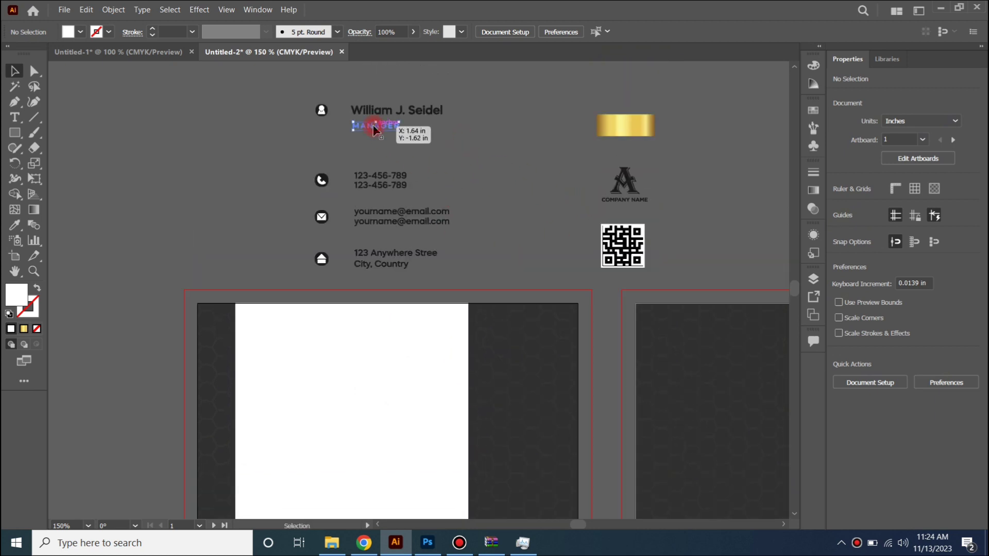
left_click(80, 32)
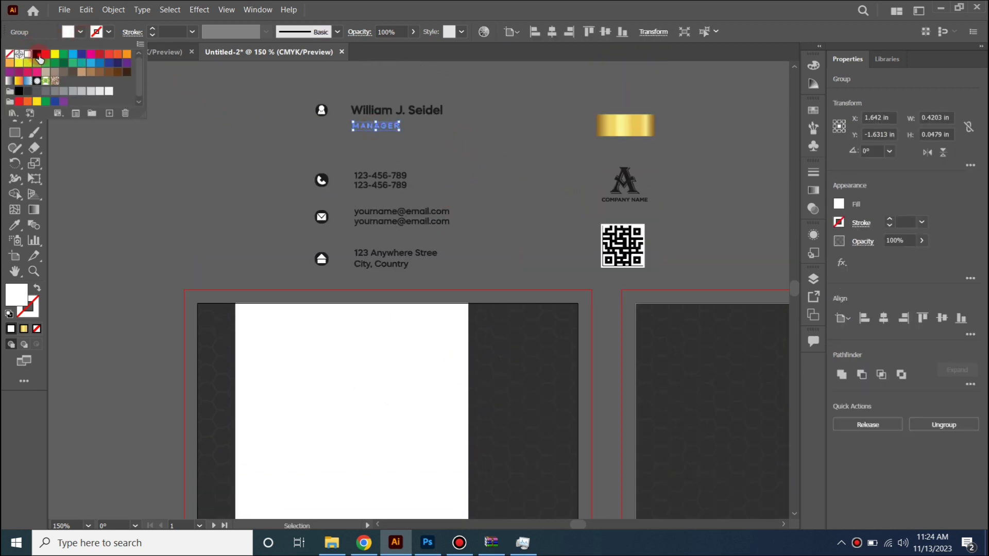
left_click(39, 56)
left_click(211, 200)
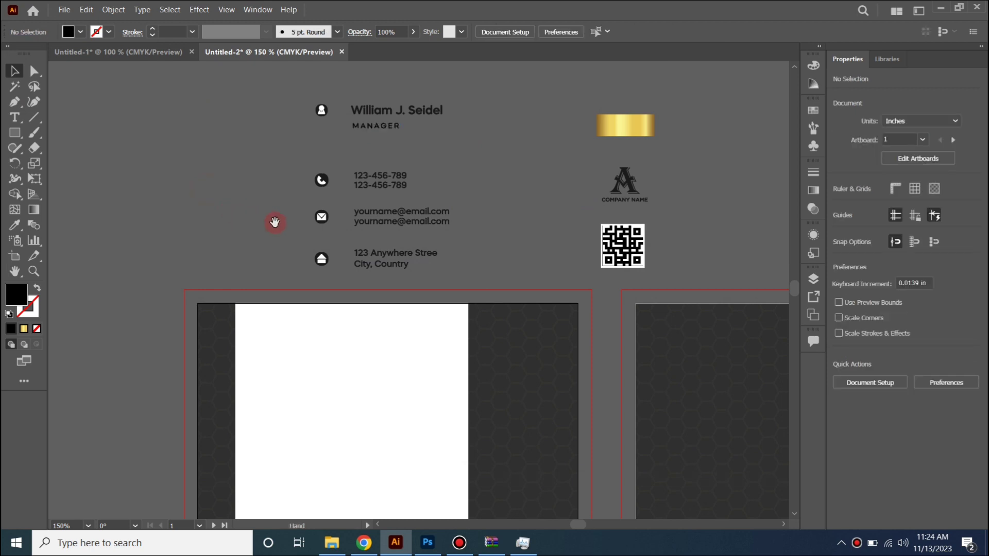
Step: Move the contact text block onto the front card's white panel, in front of it
left_click_drag(274, 222, 240, 230)
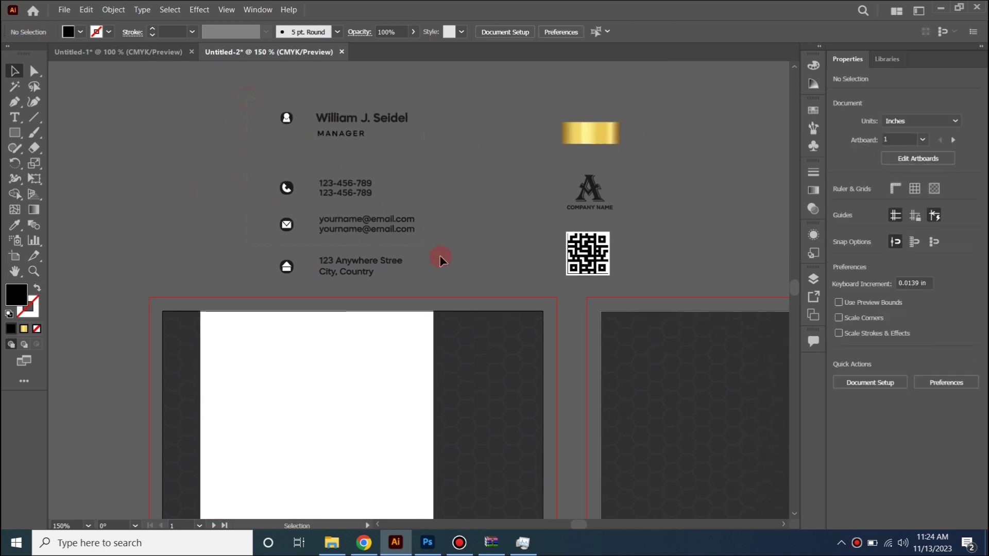
left_click_drag(459, 277, 459, 277)
left_click_drag(376, 258, 312, 446)
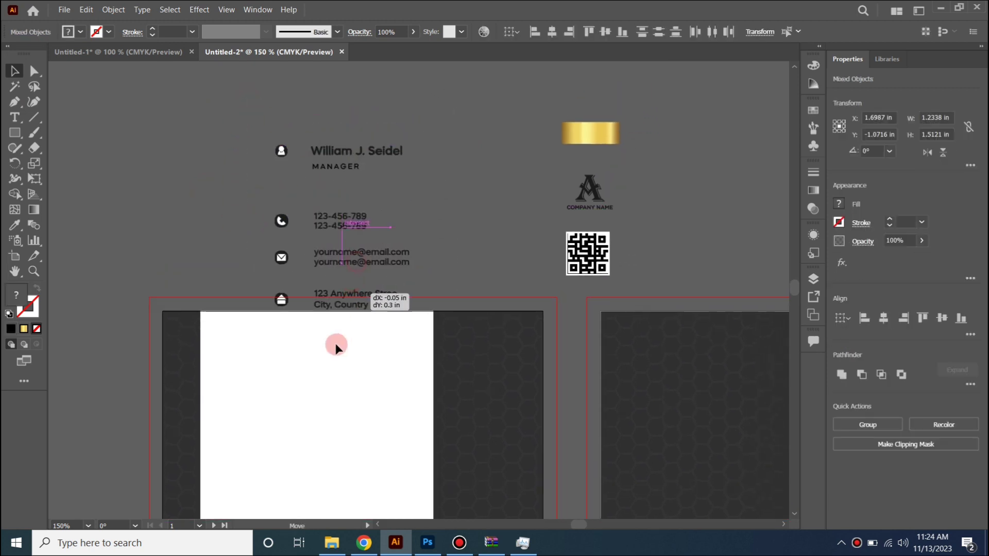
right_click(309, 437)
mouse_move(340, 377)
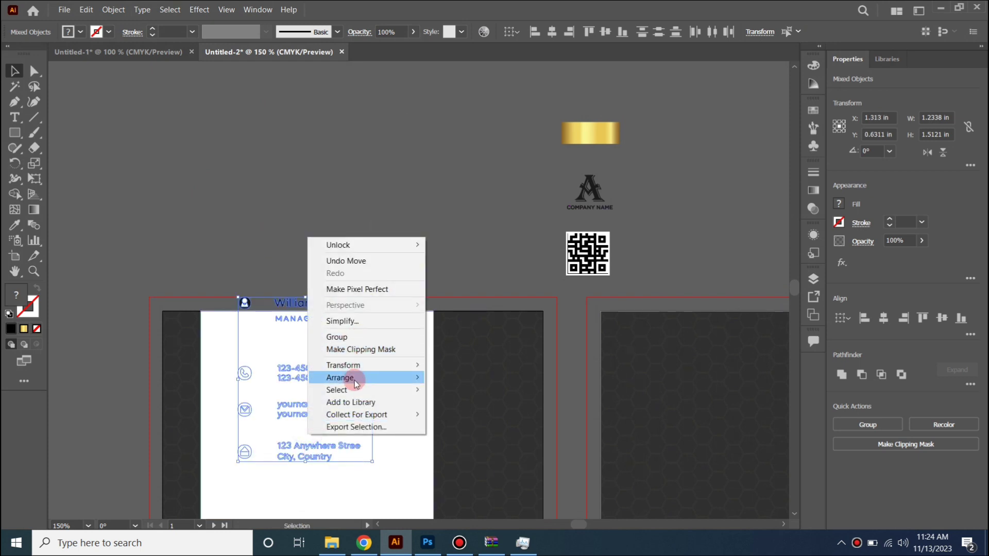
left_click(484, 376)
scroll(378, 304, "down", 4)
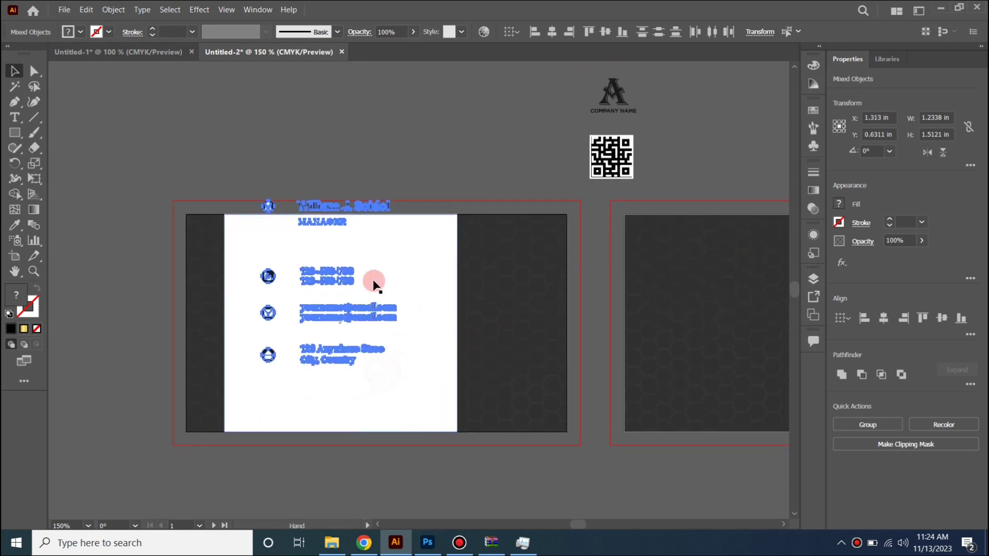
left_click_drag(337, 276, 308, 308)
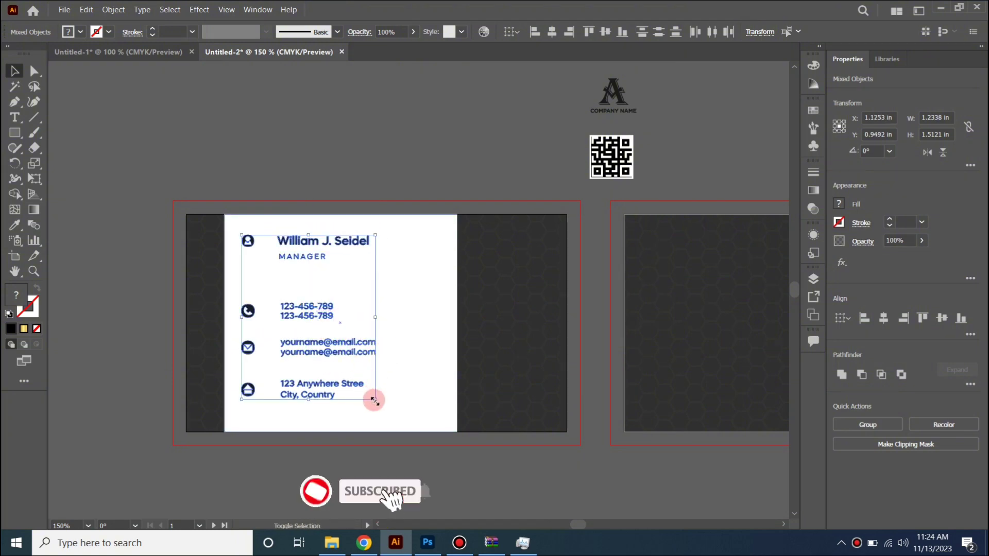
Step: Scale the contact details down to about 1.11 × 1.36 in and nudge them left
left_click_drag(374, 402, 362, 382)
left_click_drag(342, 338, 340, 341)
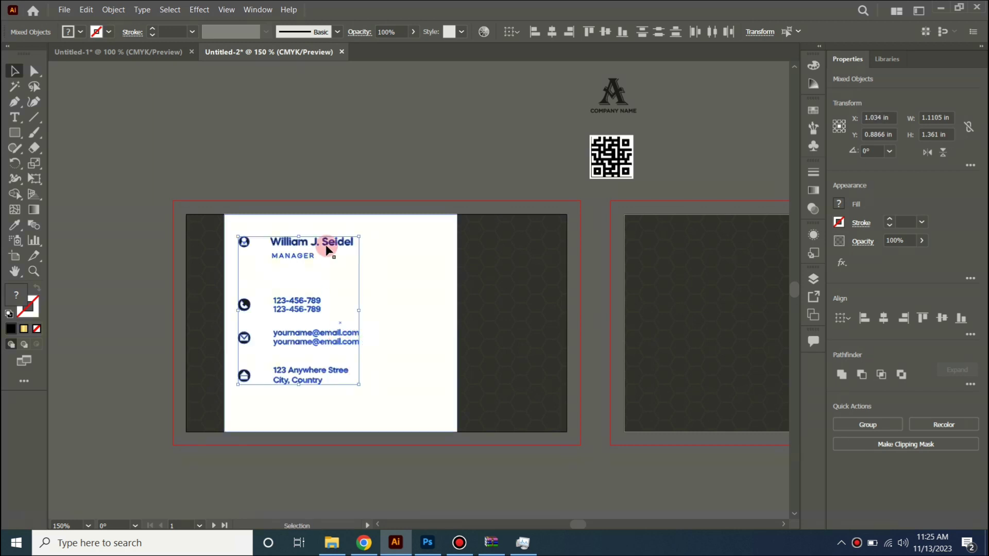
left_click(313, 177)
left_click_drag(294, 250, 294, 240)
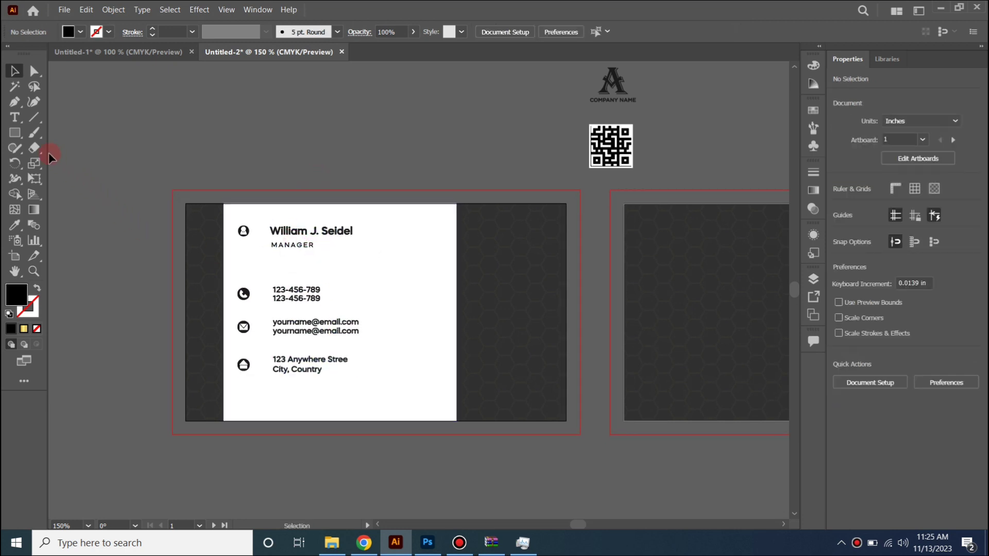
Step: Draw a narrow rectangle at the white panel's right edge, filled with the background dark grey
left_click(18, 136)
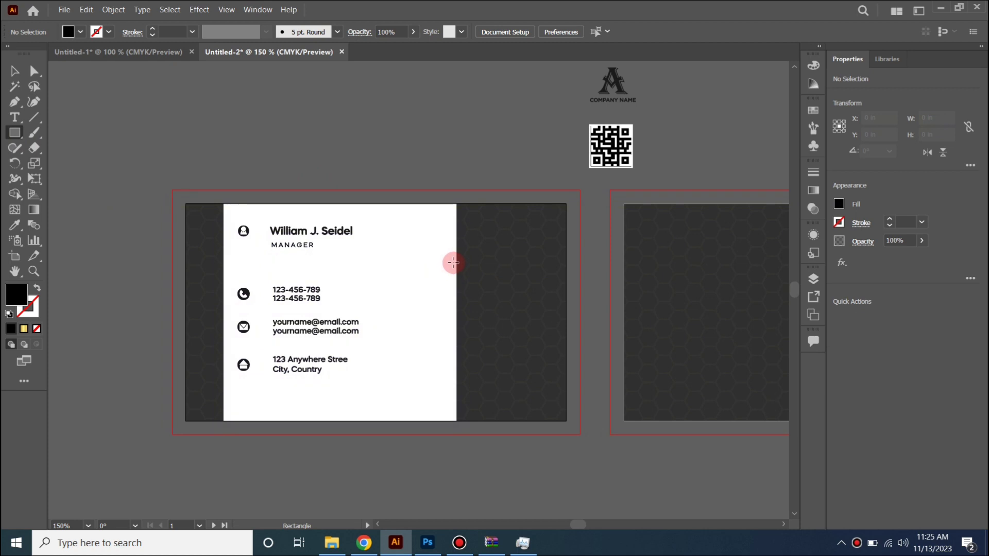
left_click_drag(456, 234, 430, 390)
left_click(15, 225)
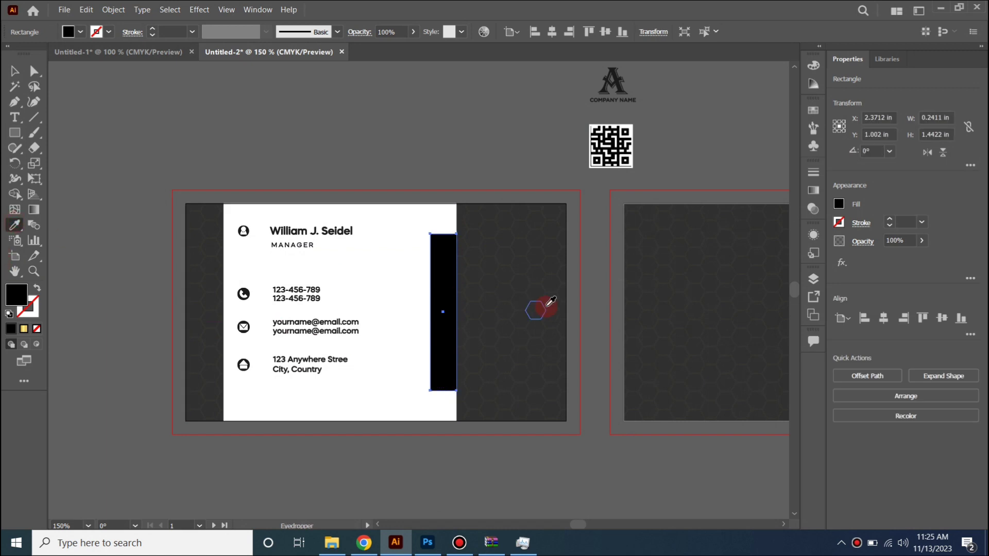
left_click(510, 282)
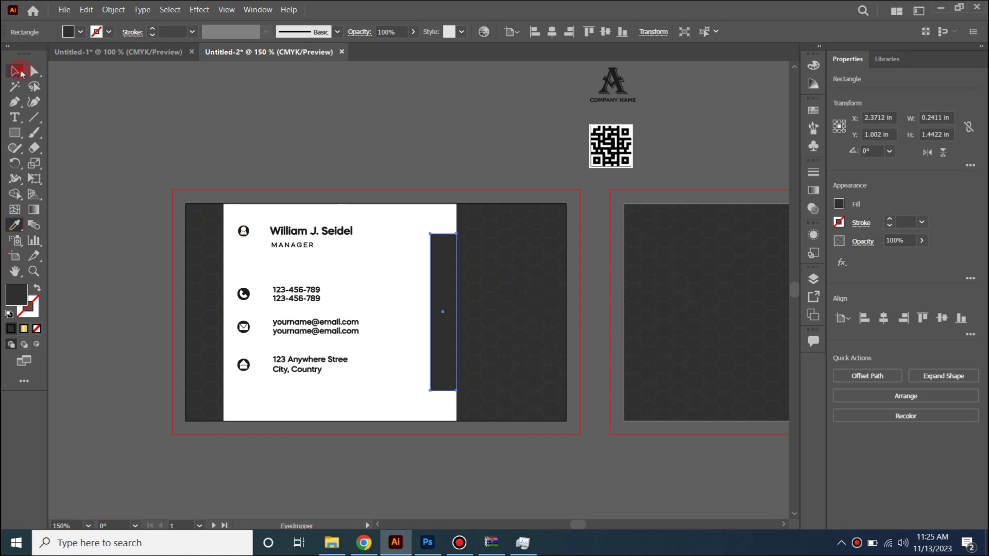
left_click(19, 71)
left_click(375, 184)
left_click(443, 287)
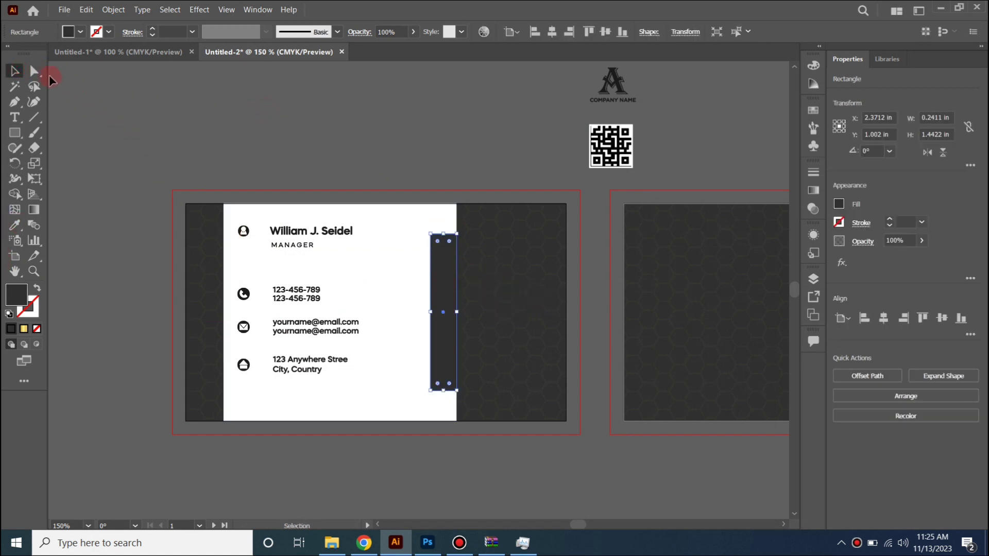
Step: Slant the strip's ends by scaling its two left anchor points inward
left_click(34, 71)
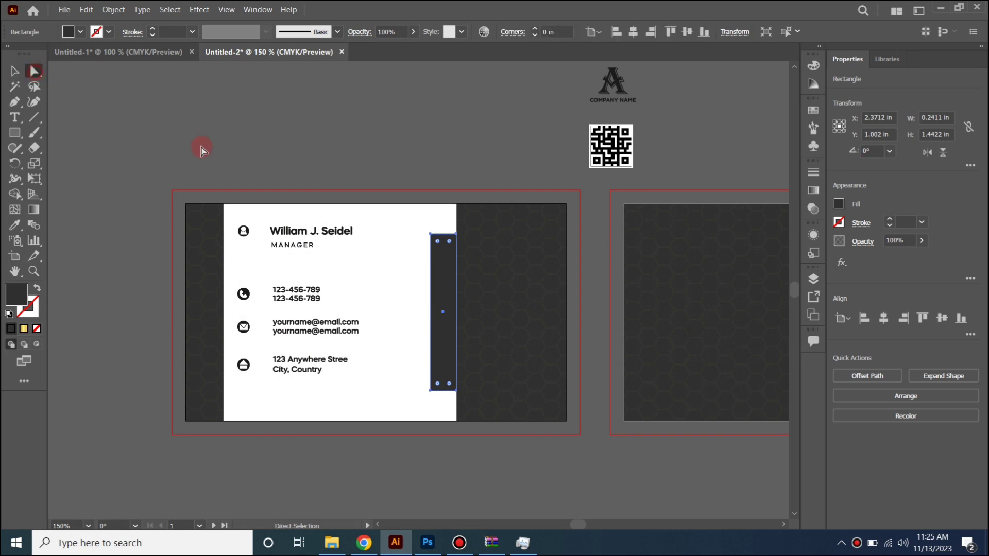
left_click(432, 236)
left_click(432, 391, "shift")
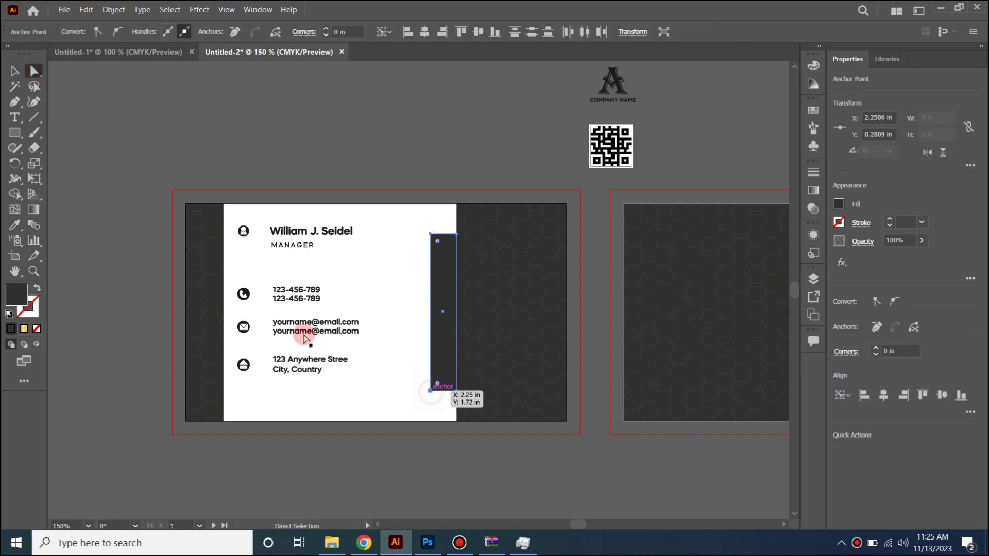
left_click(33, 164)
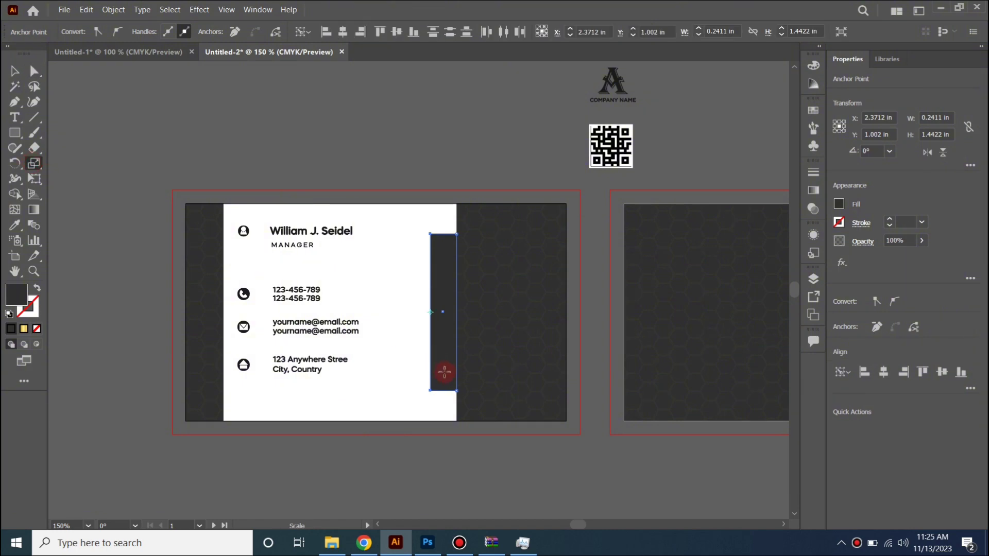
left_click_drag(430, 391, 430, 376)
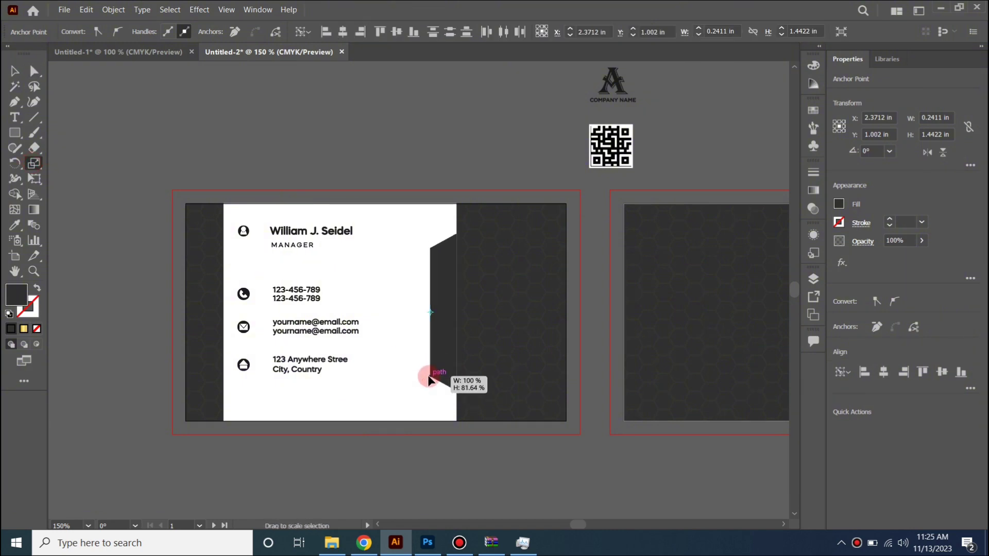
left_click(14, 71)
left_click(190, 109)
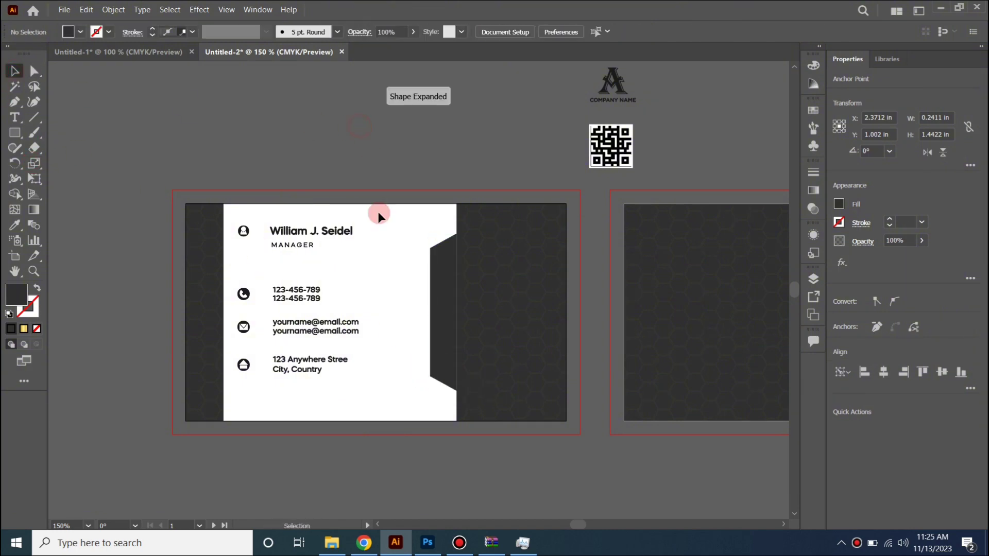
left_click(436, 453)
Step: Narrow the dark notch shape from its left side and nudge it right
scroll(441, 307, "up", 2)
left_click(440, 313)
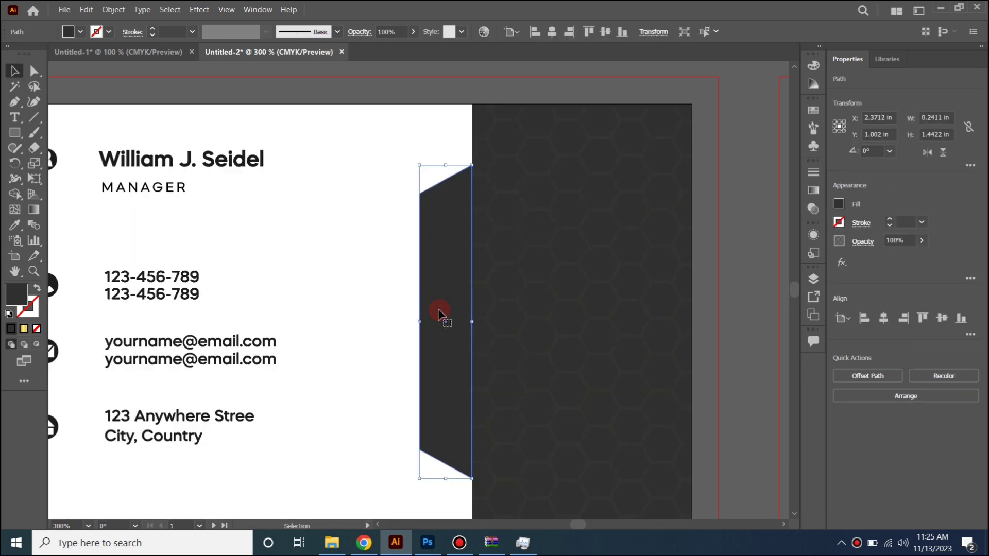
left_click_drag(420, 324, 465, 271)
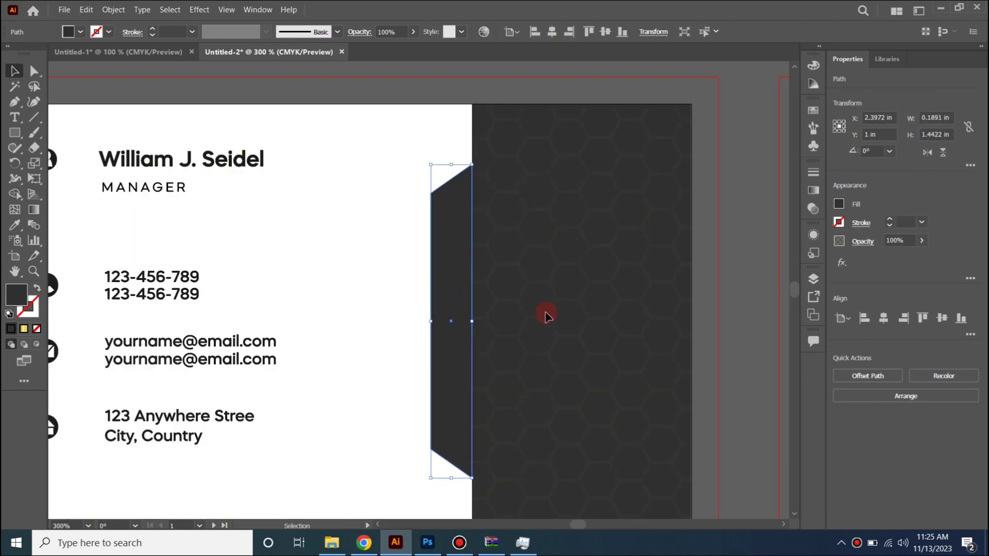
key("Right")
left_click(755, 245)
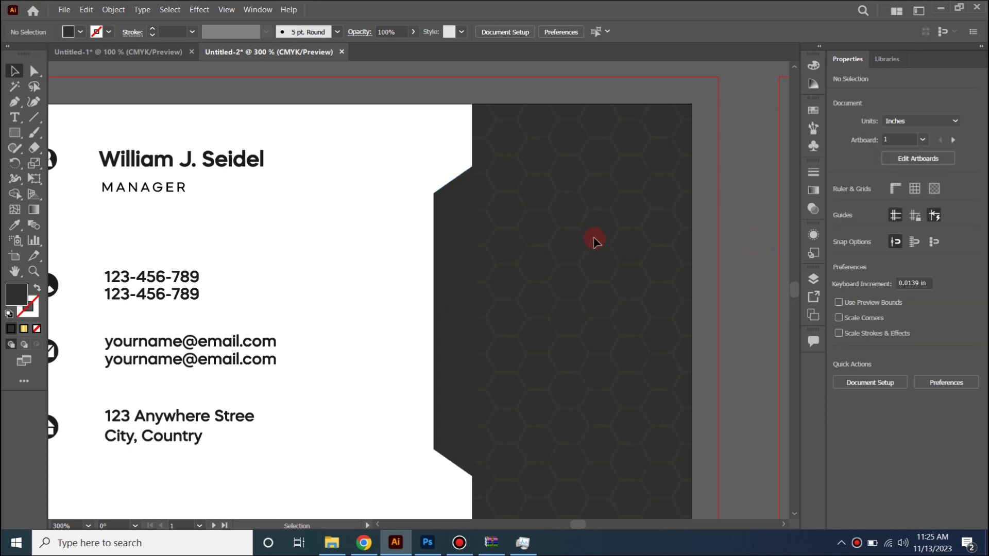
Step: Place a copy of the notch shape on the panel's left edge and fill it white
key("ctrl+minus")
key("ctrl+minus")
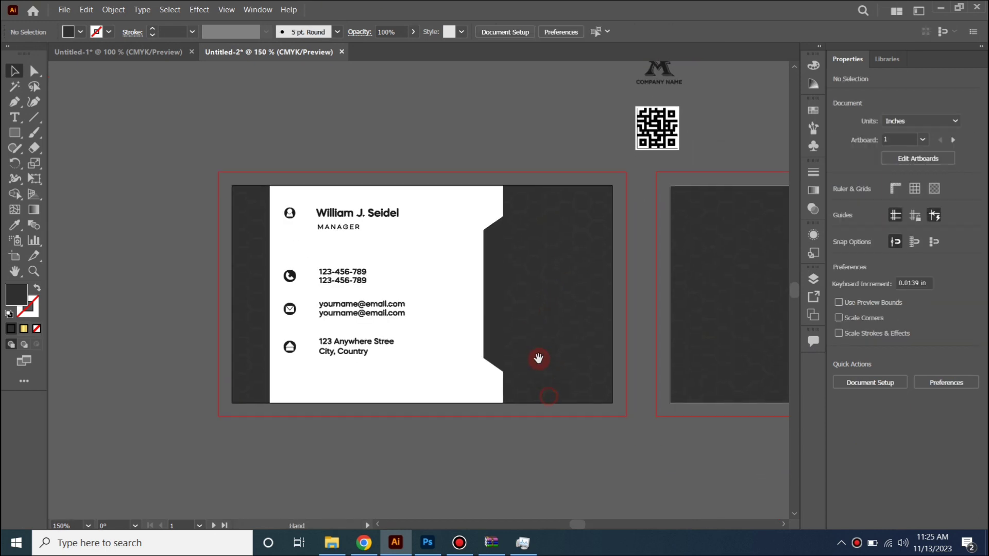
left_click_drag(435, 406, 466, 414)
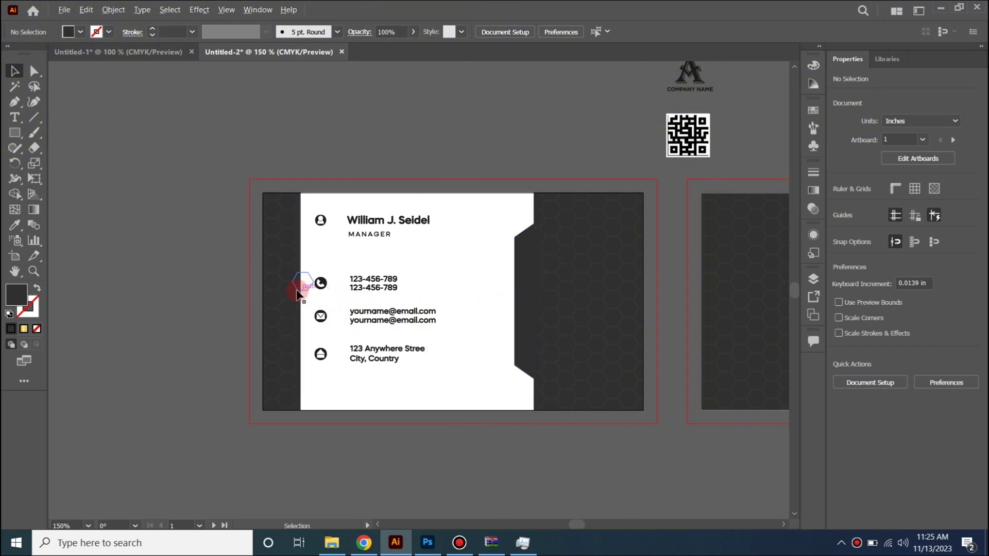
scroll(297, 290, "up", 2)
left_click_drag(746, 324, 278, 327)
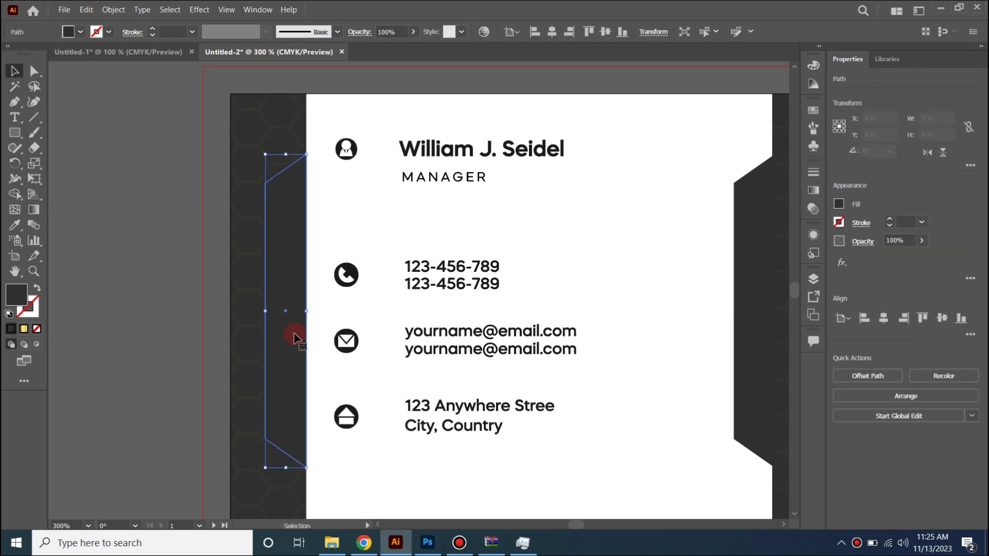
left_click(80, 34)
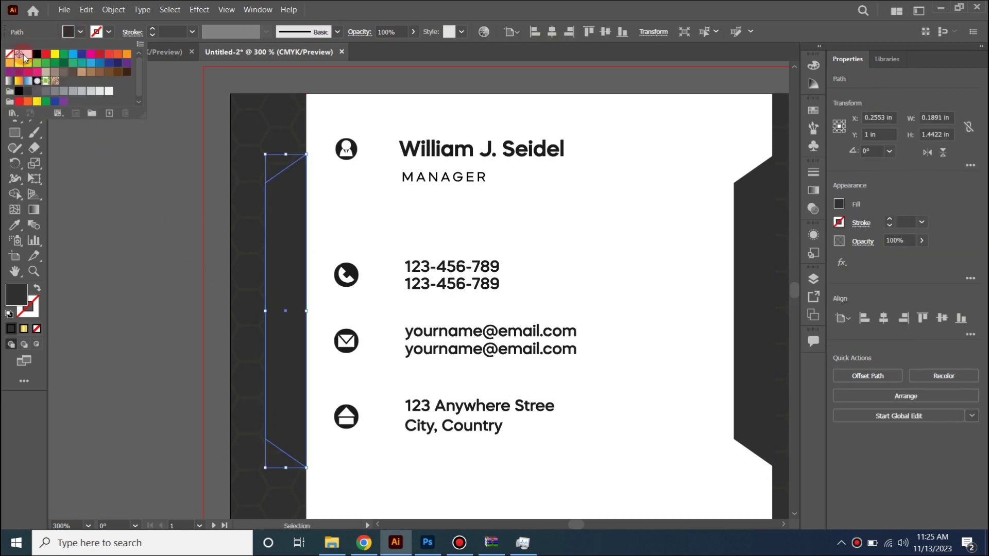
left_click(24, 54)
left_click(122, 238)
key("ctrl+minus")
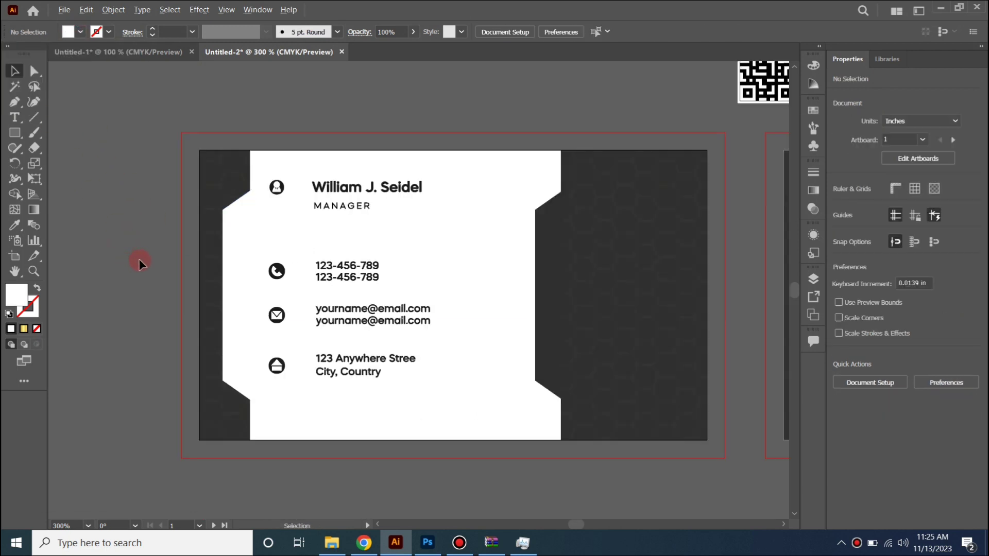
scroll(243, 230, "up", 1)
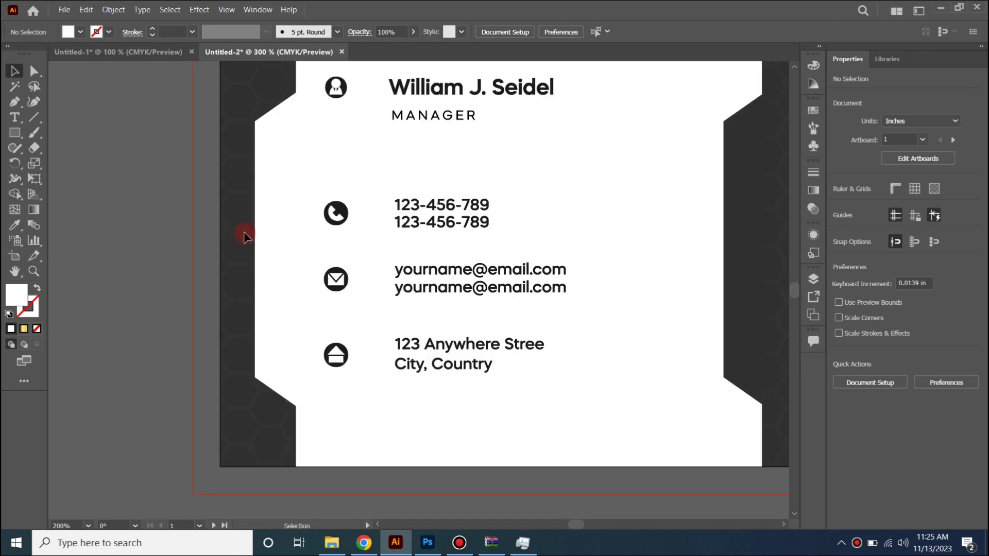
scroll(263, 244, "down", 1)
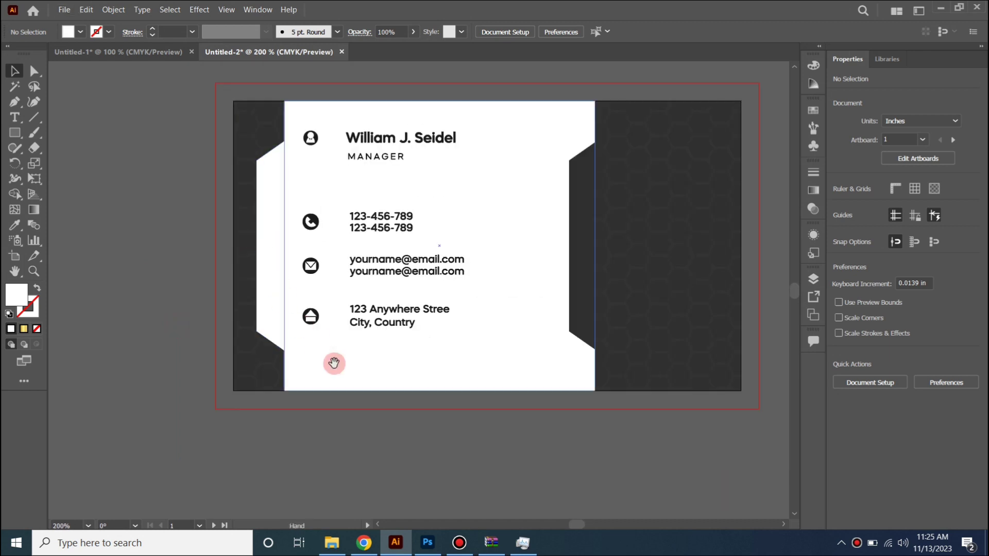
left_click_drag(332, 360, 276, 374)
Step: Move the company logo onto the card's right dark area, in front, and make it white
scroll(342, 421, "down", 2)
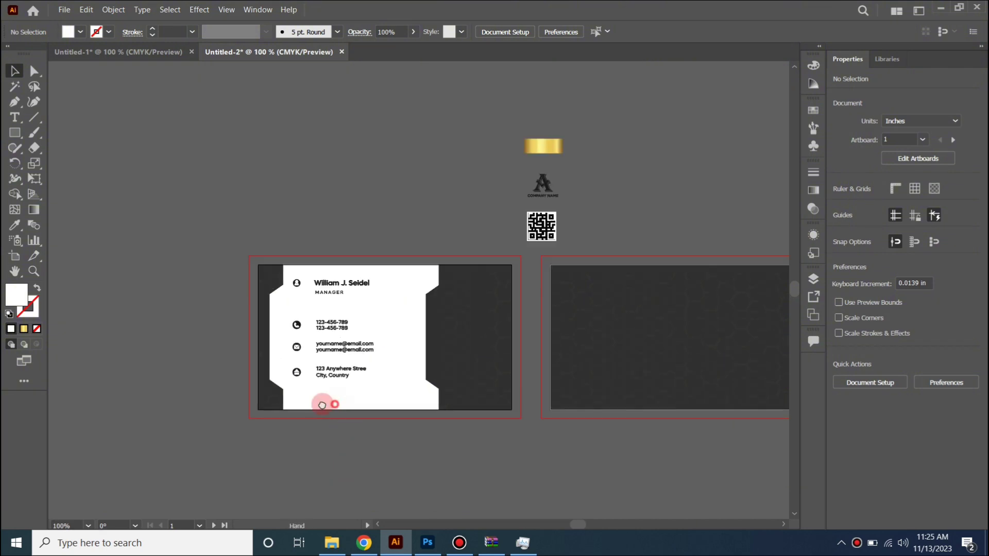
left_click_drag(517, 184, 441, 325)
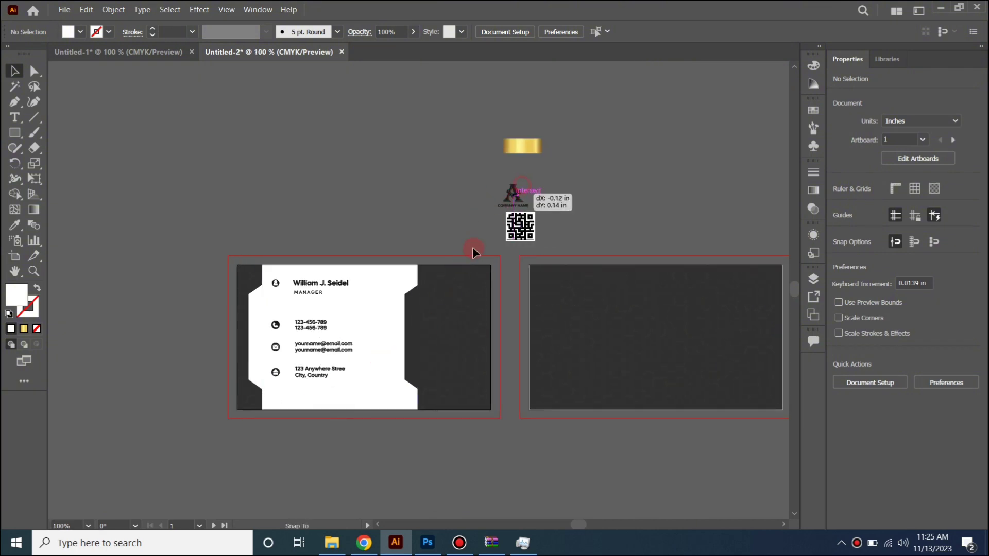
right_click(443, 326)
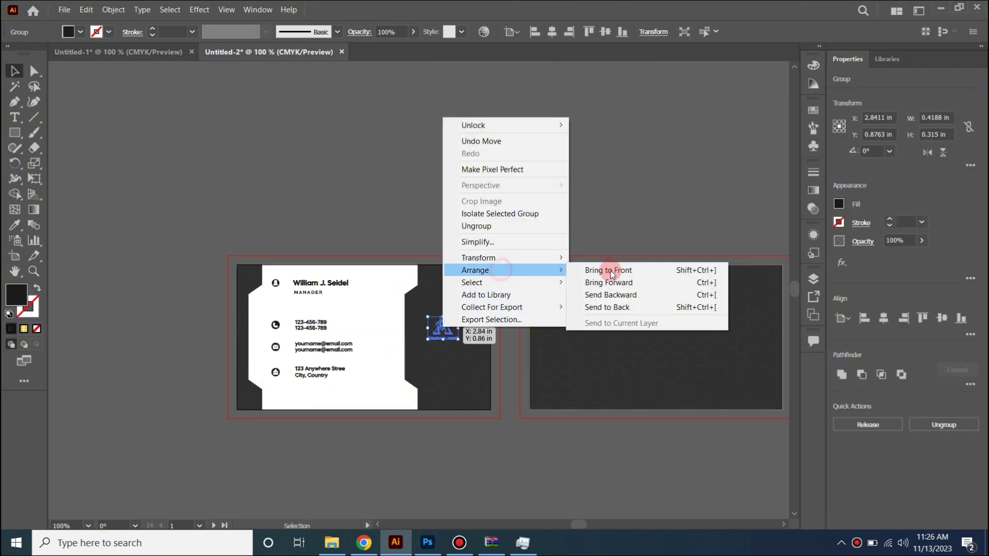
left_click(592, 264)
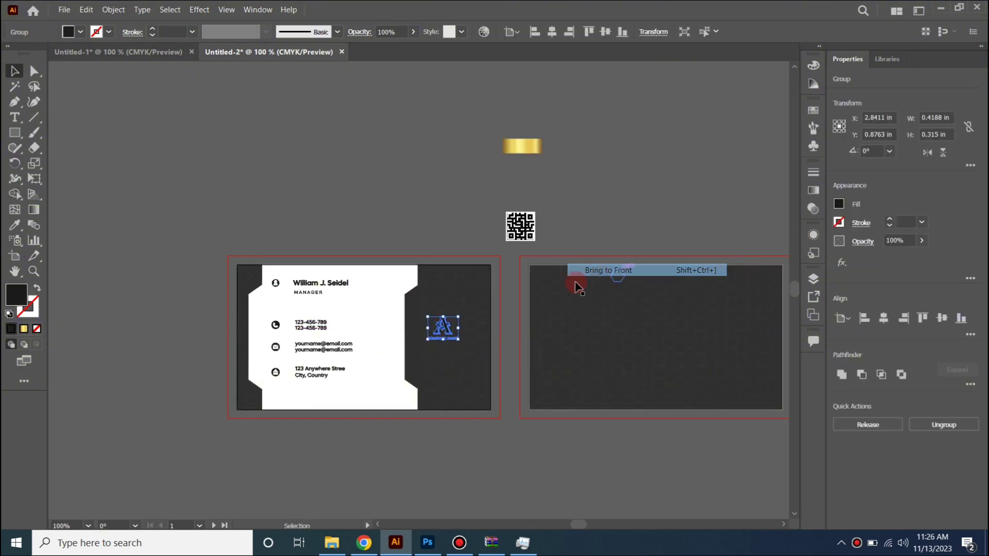
left_click(70, 34)
left_click(28, 56)
left_click(376, 187)
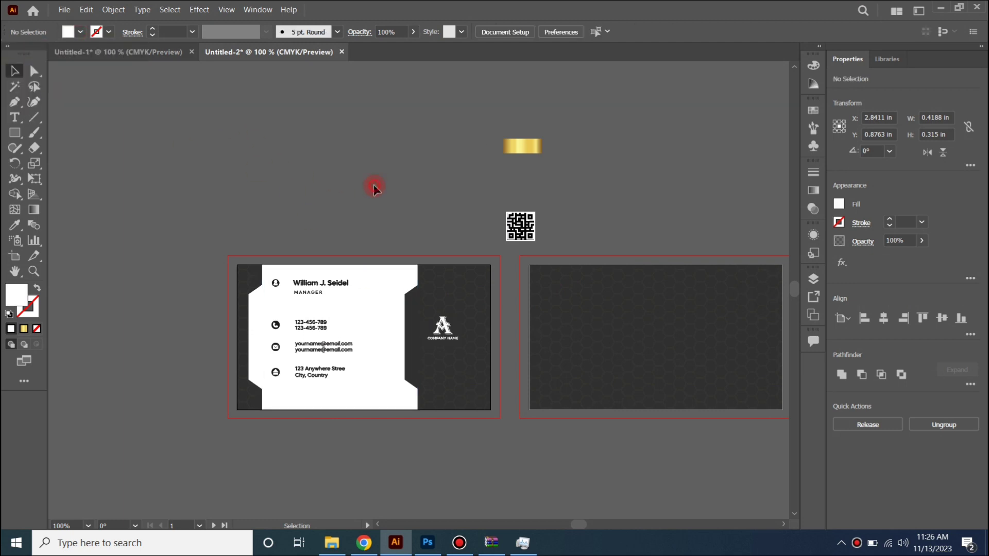
Step: Enlarge the logo to about 0.65 × 0.49 in and position it on the dark area
key("ctrl+plus")
left_click(456, 319)
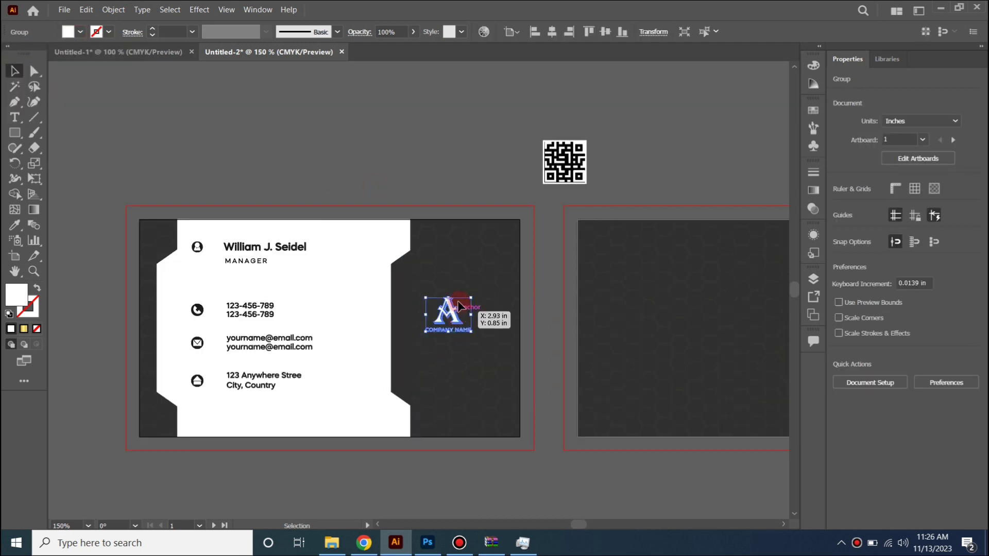
left_click_drag(453, 294, 453, 286)
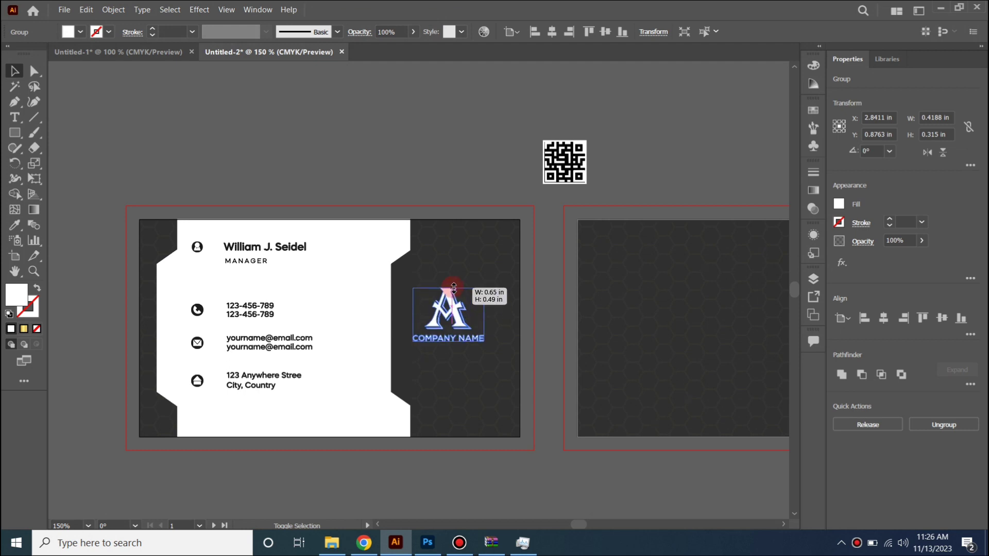
left_click_drag(456, 319, 471, 328)
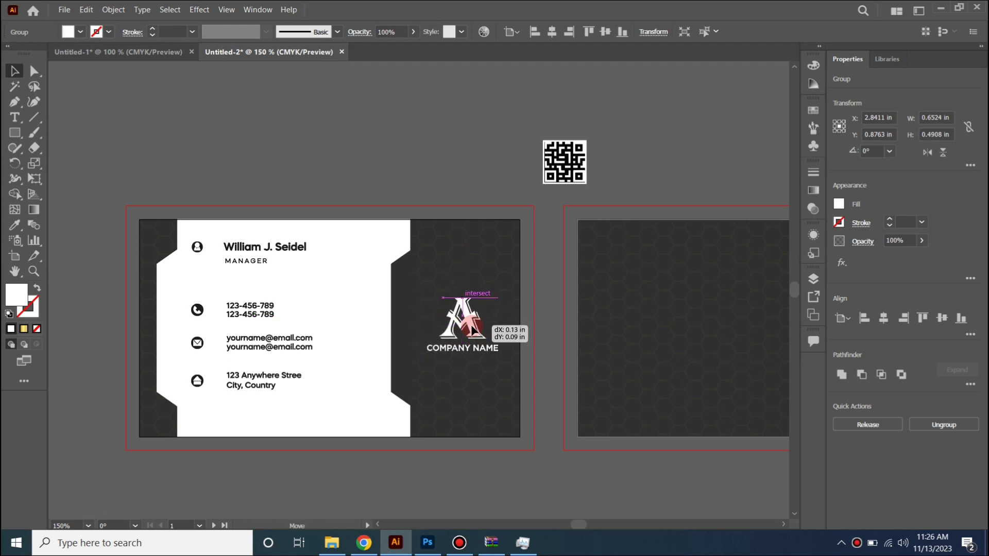
left_click(379, 152)
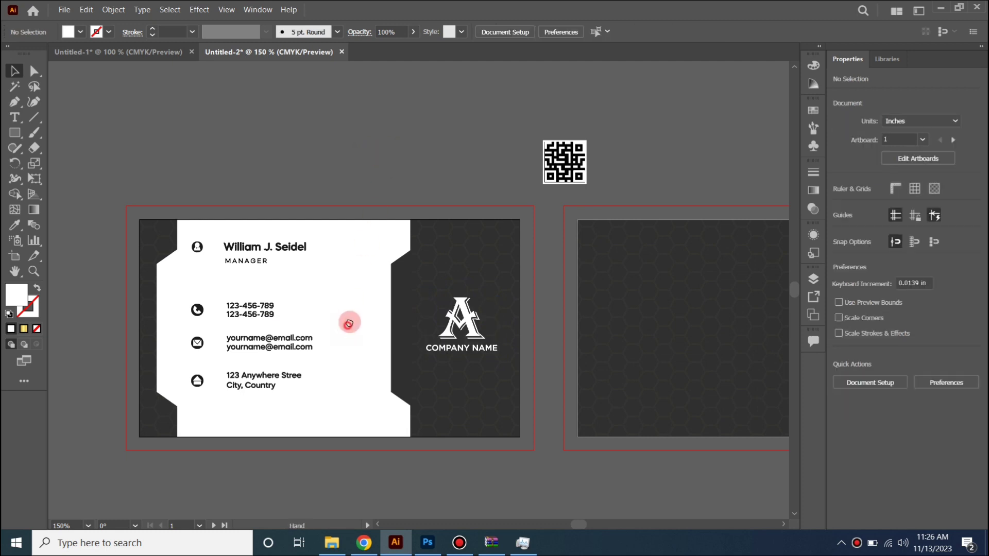
left_click_drag(347, 322, 371, 257)
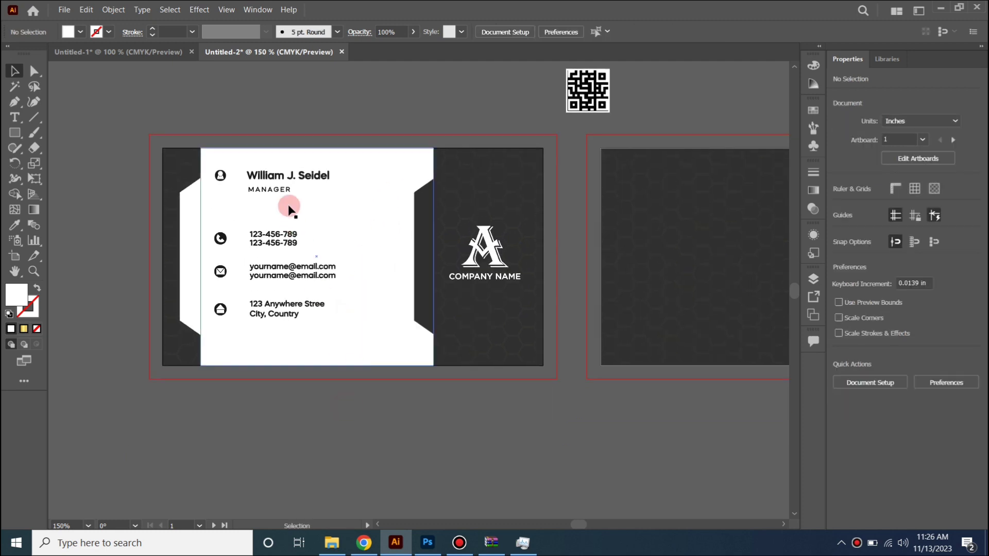
scroll(284, 202, "up", 3)
Step: Draw a thin rectangle over the name line and stack it behind the name group
left_click_drag(284, 202, 314, 255)
left_click(14, 133)
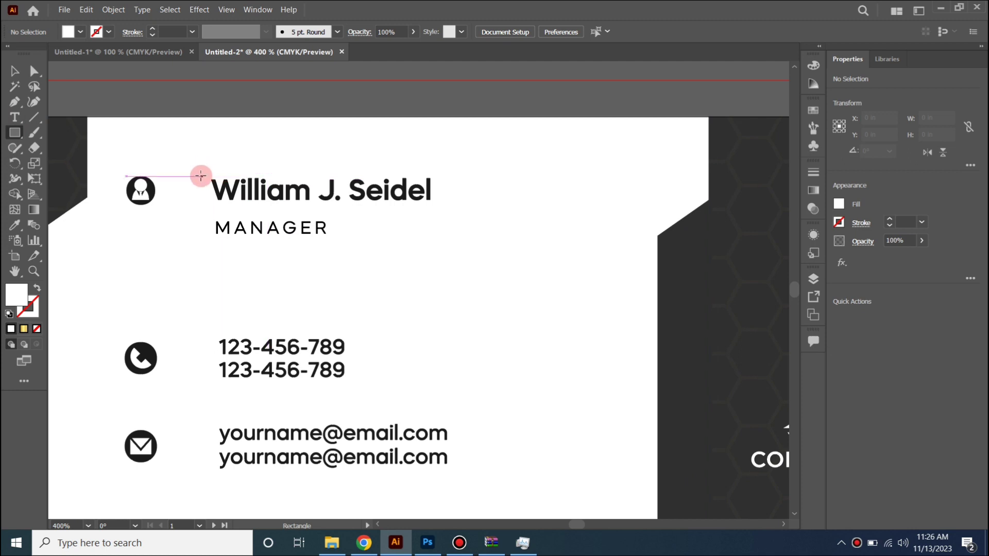
left_click_drag(196, 173, 464, 210)
left_click(14, 71)
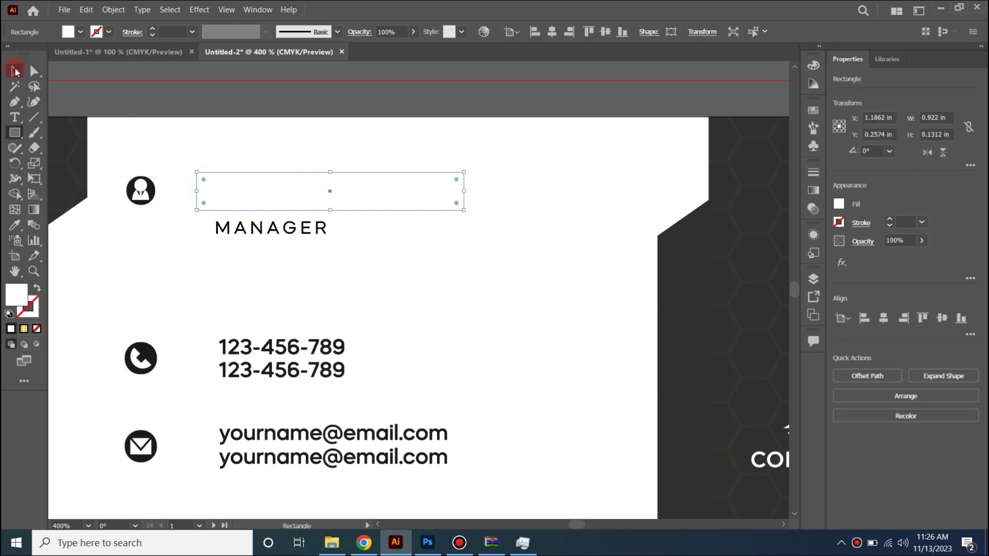
left_click_drag(331, 174, 342, 229)
left_click(327, 185)
right_click(335, 188)
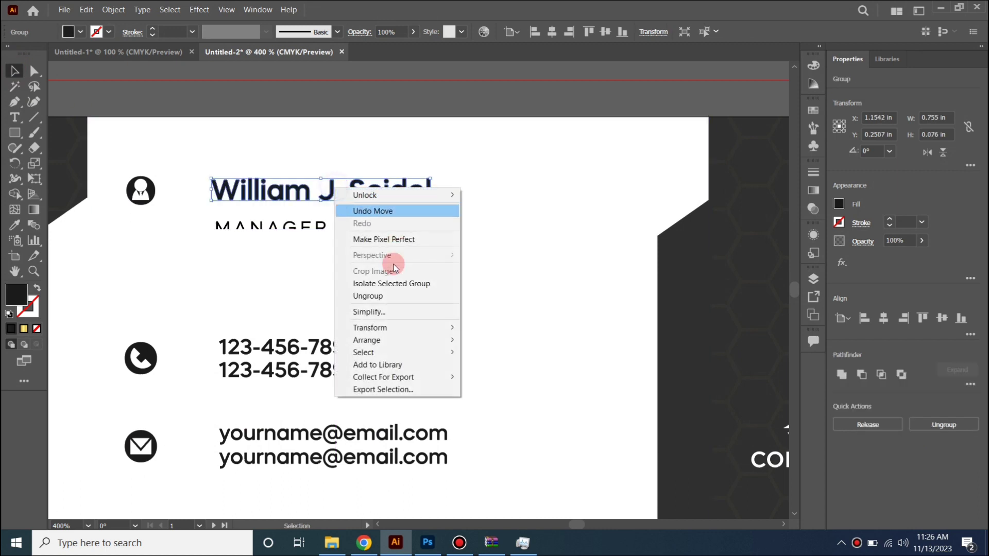
left_click(507, 340)
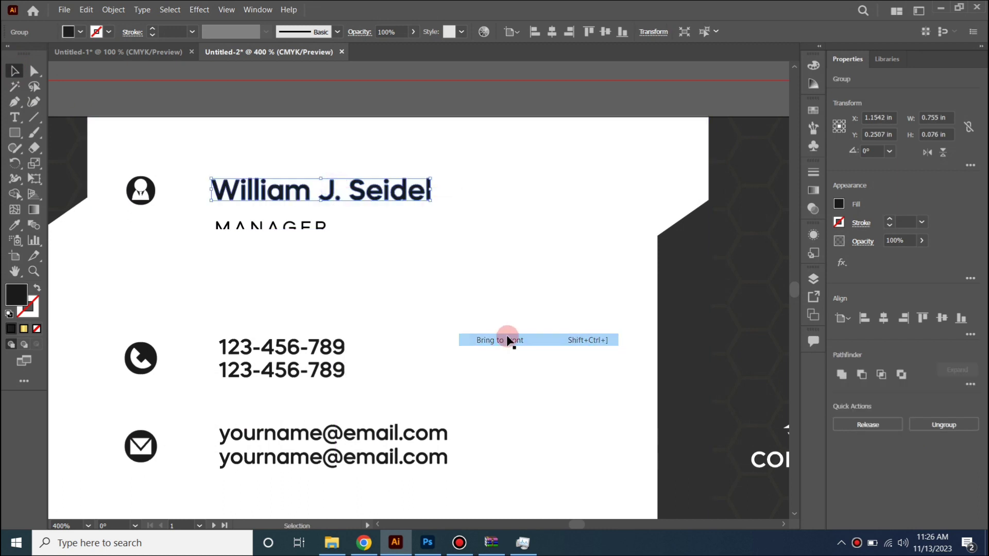
left_click_drag(357, 249, 353, 197)
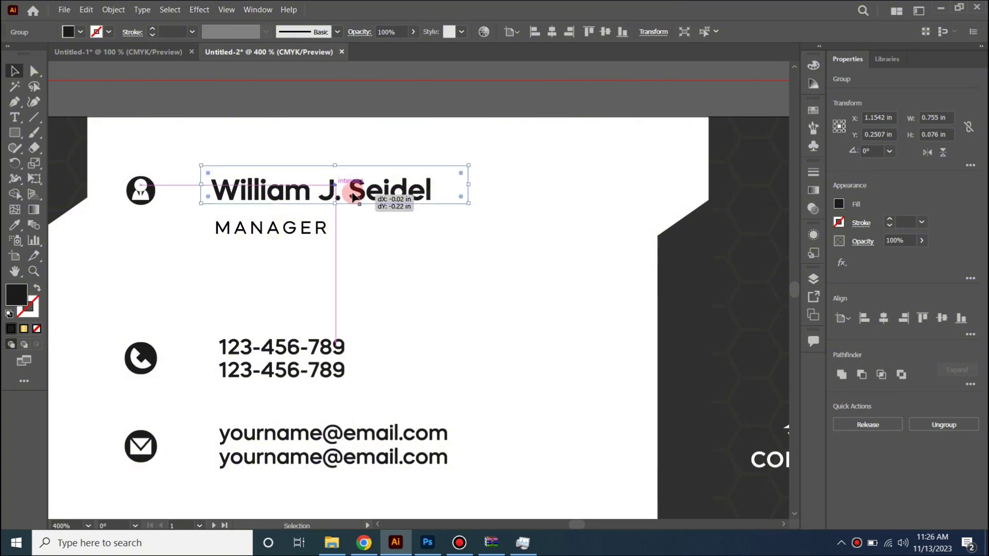
Step: Turn the name white and fill the 0.922 × 0.1312 in bar with the dark background grey
left_click(289, 192)
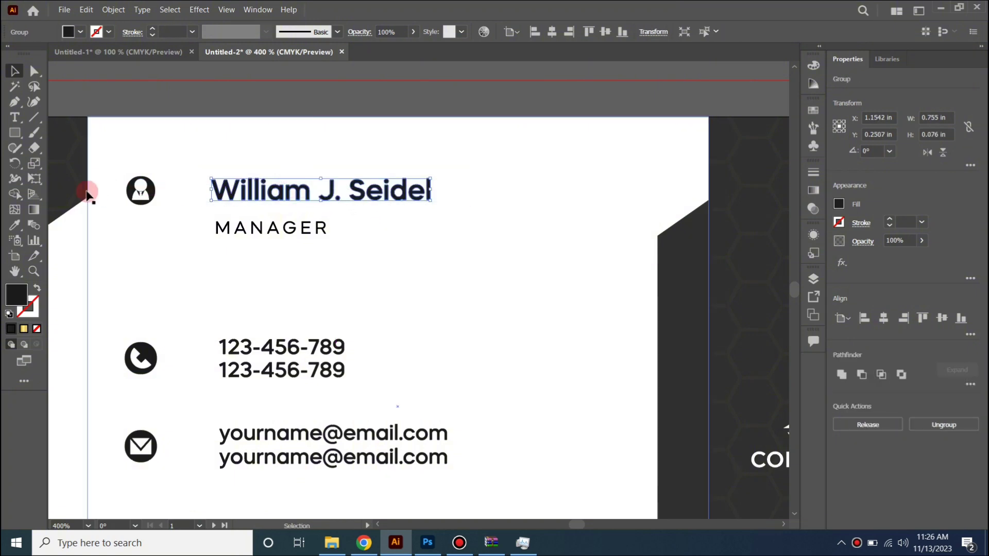
left_click(17, 225)
left_click(384, 180)
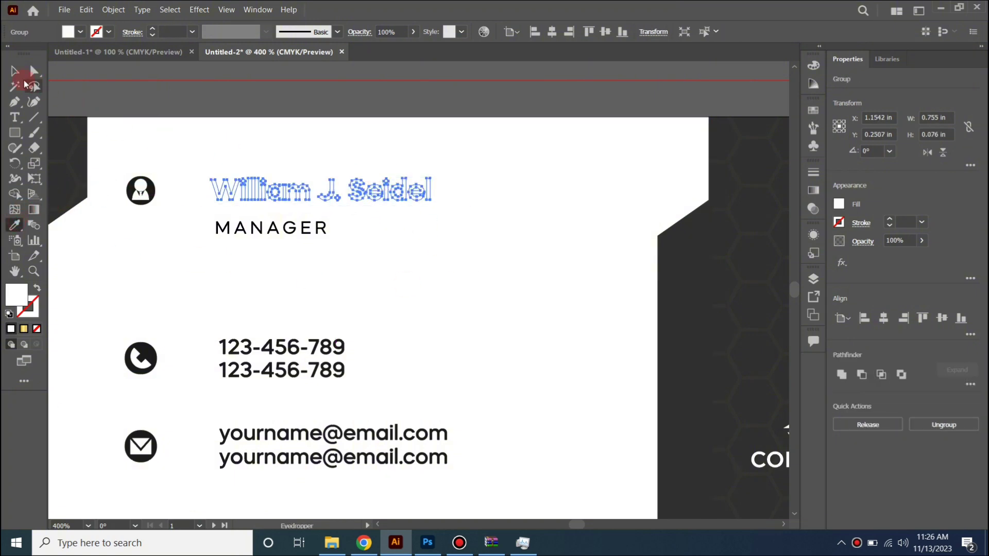
left_click(16, 72)
left_click(305, 167)
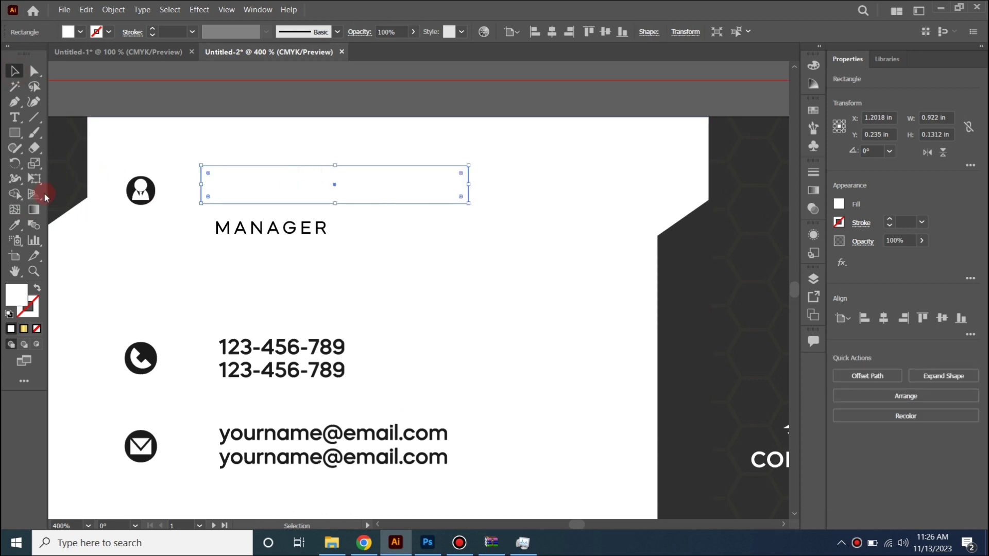
left_click(15, 225)
left_click(675, 274)
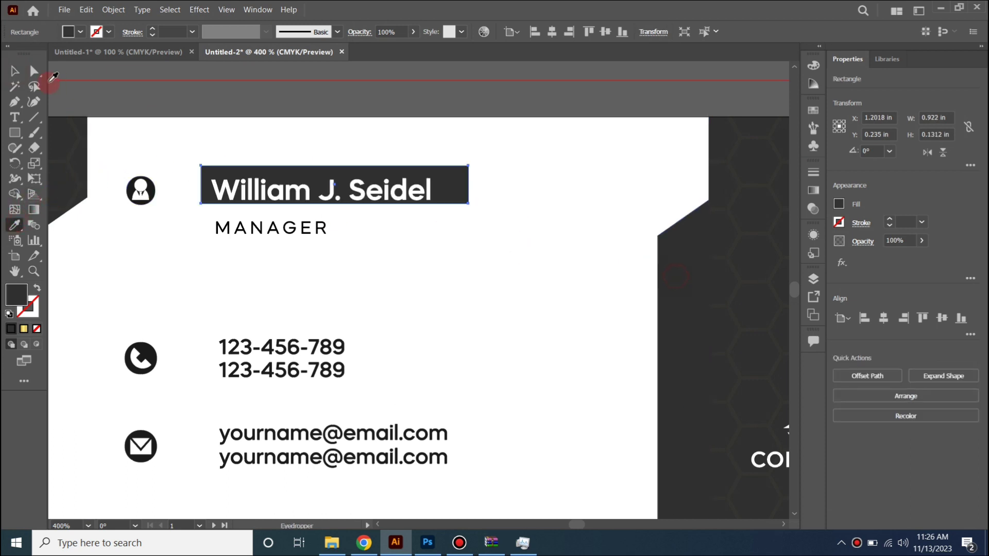
left_click(261, 78)
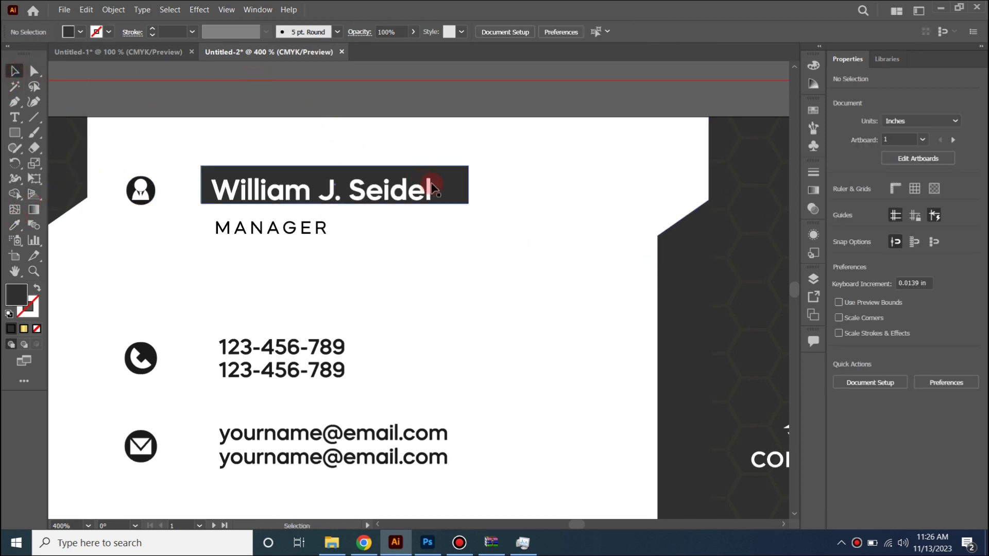
left_click_drag(432, 188, 441, 193)
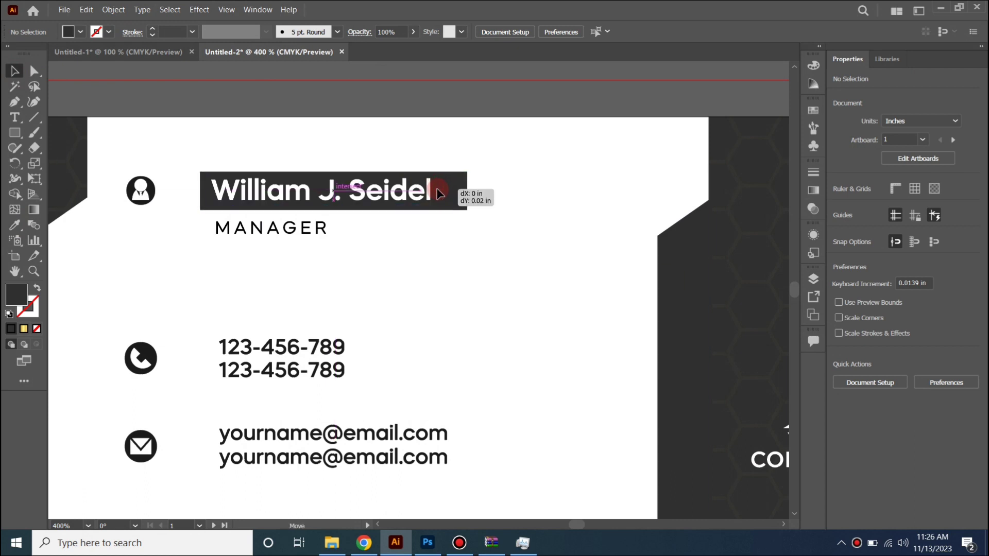
left_click_drag(440, 193, 441, 194)
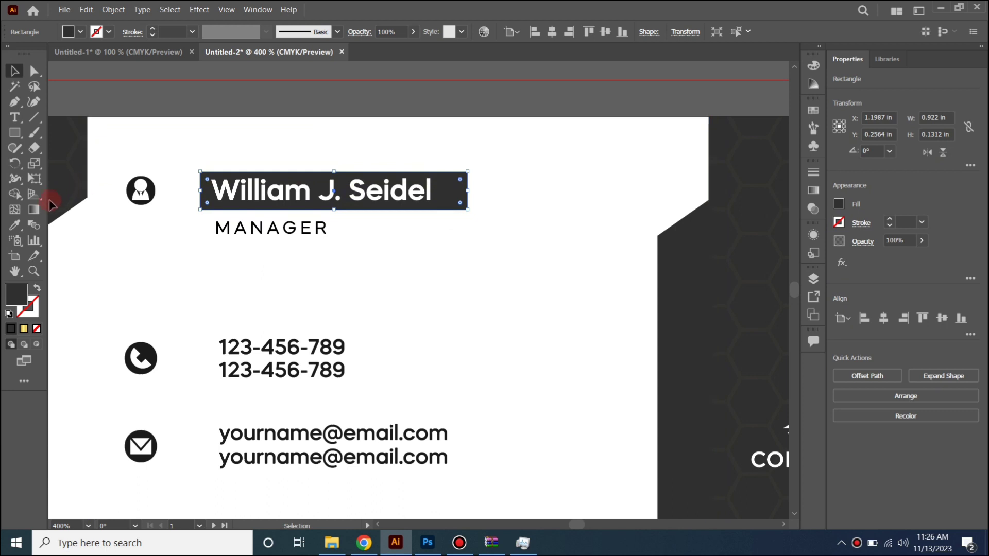
Step: Nudge the banner's two top corners right into a 0.9914 × 0.1312 in parallelogram, then shift it left
left_click(34, 71)
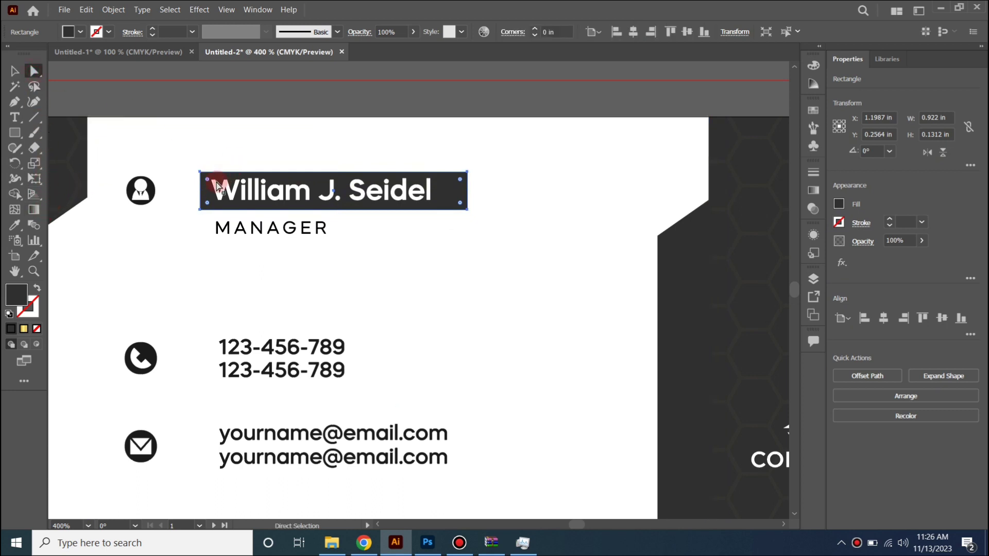
left_click(201, 174)
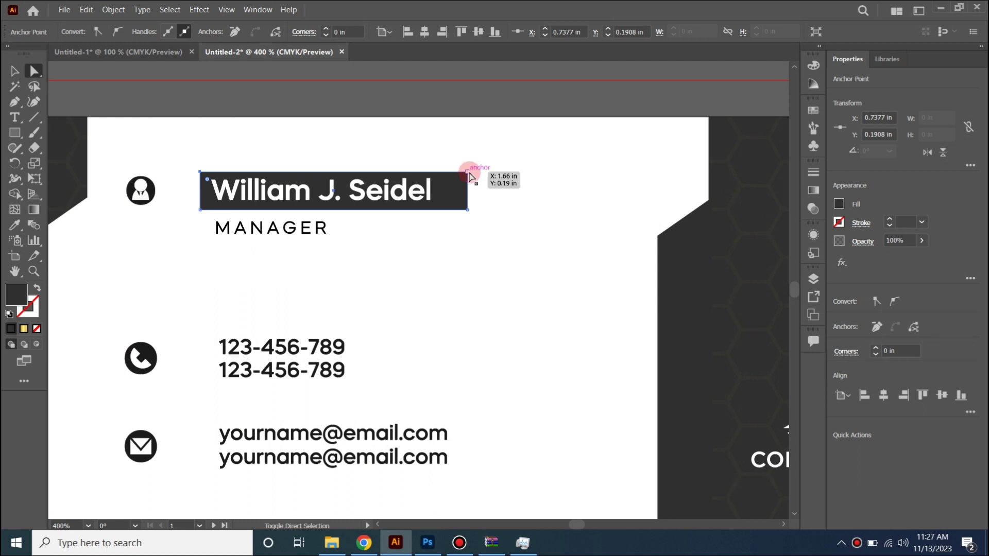
left_click(468, 173, "shift")
key("Right")
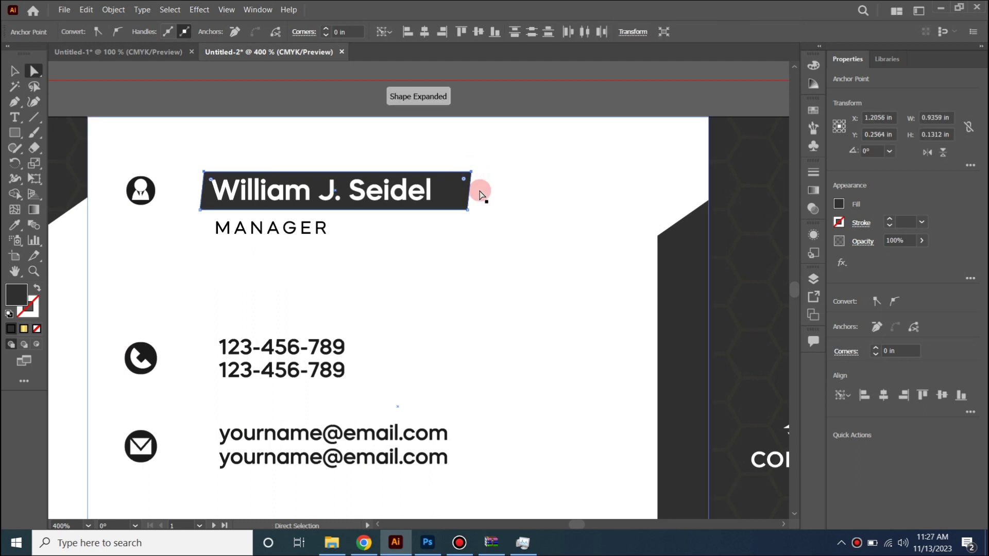
key("Right")
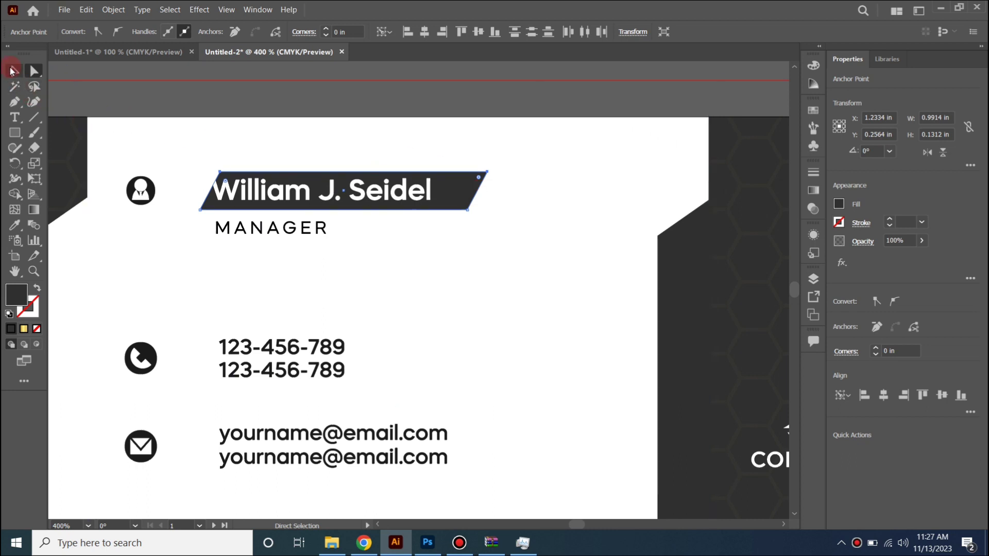
left_click(15, 71)
left_click(278, 108)
left_click_drag(456, 194, 443, 195)
Step: Draw a rectangle covering the back card with a gold outline sampled from the artwork
key("ctrl+minus")
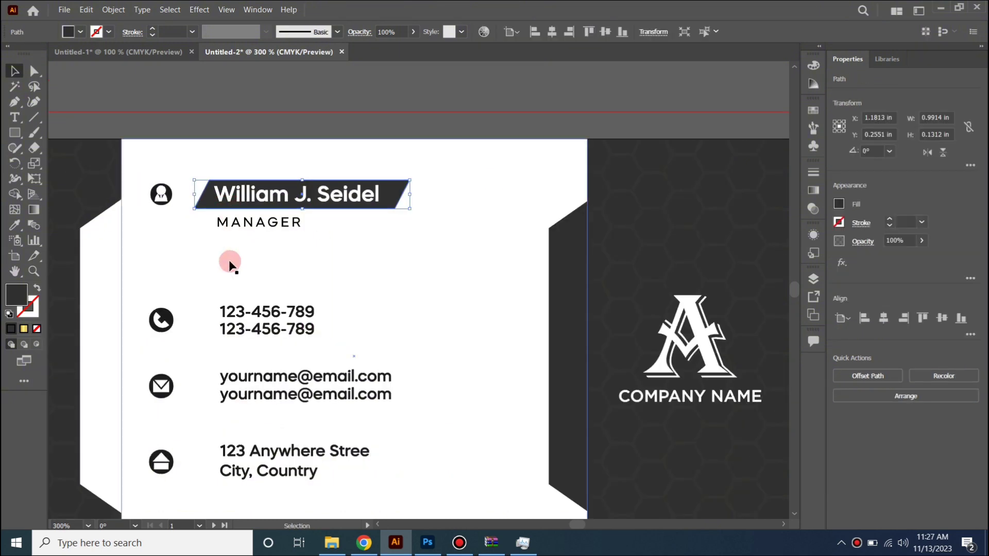
scroll(232, 376, "up", 1)
scroll(260, 394, "down", 2)
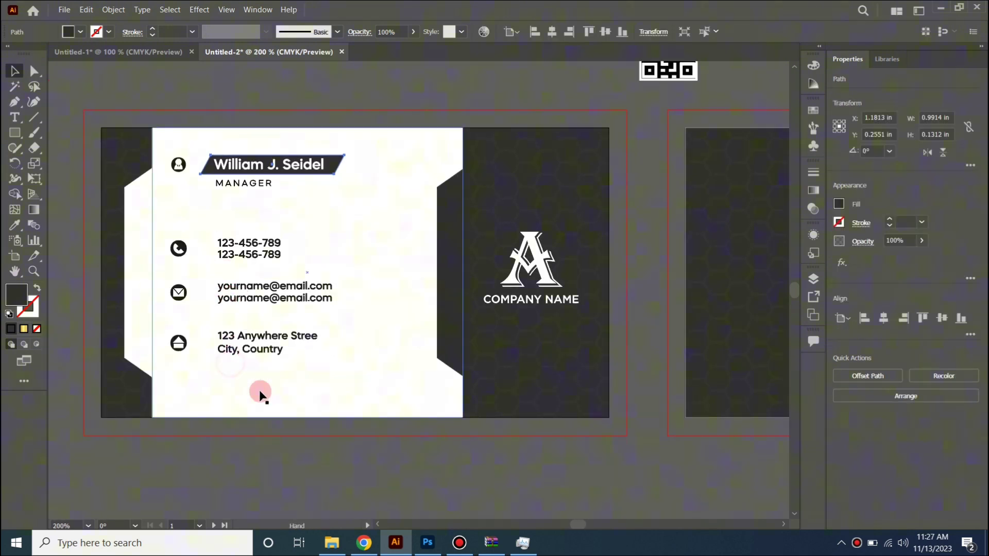
left_click(284, 495)
scroll(288, 470, "down", 1)
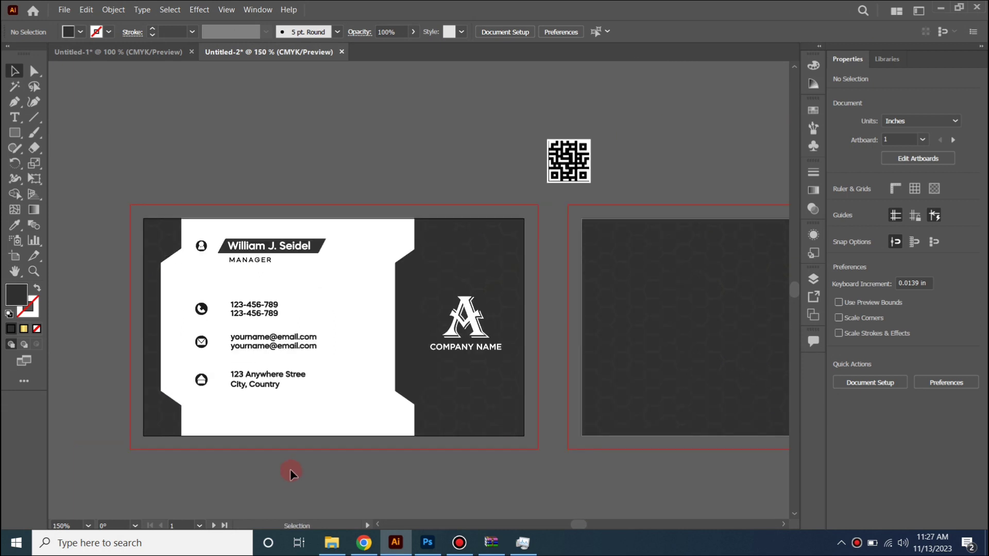
scroll(325, 458, "right", 1)
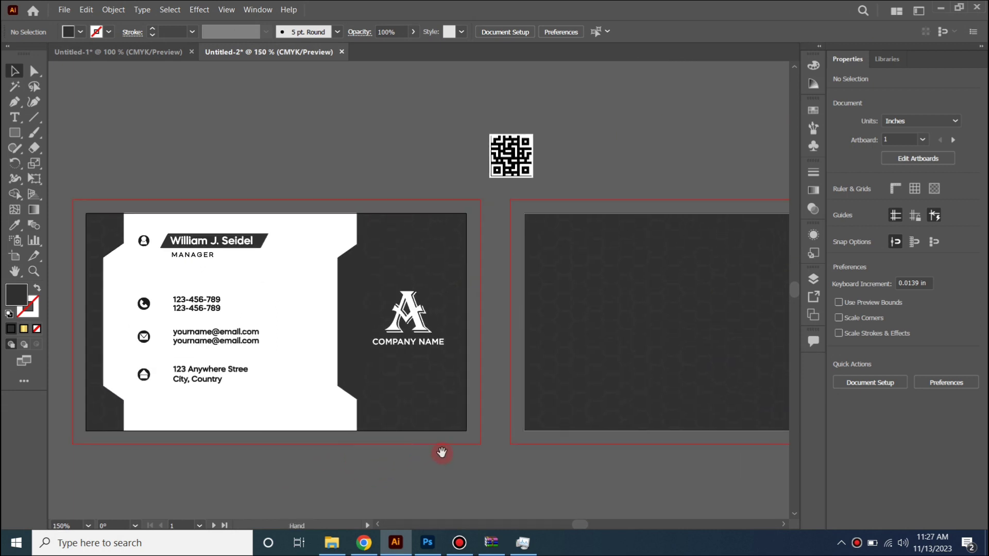
mouse_move(441, 452)
left_mouse_down()
mouse_move(342, 445)
mouse_move(278, 458)
left_mouse_up()
scroll(150, 182, "down", 4)
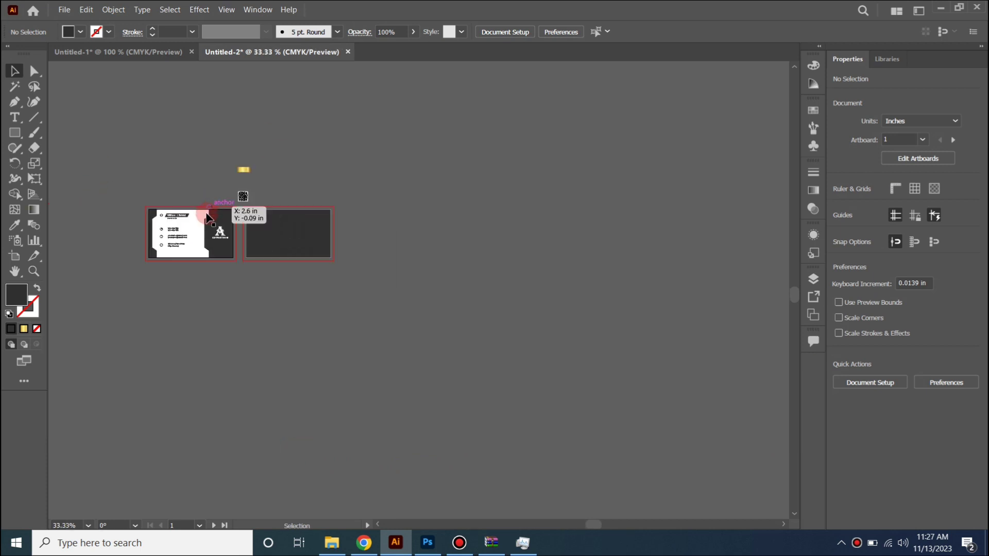
scroll(325, 326, "up", 2)
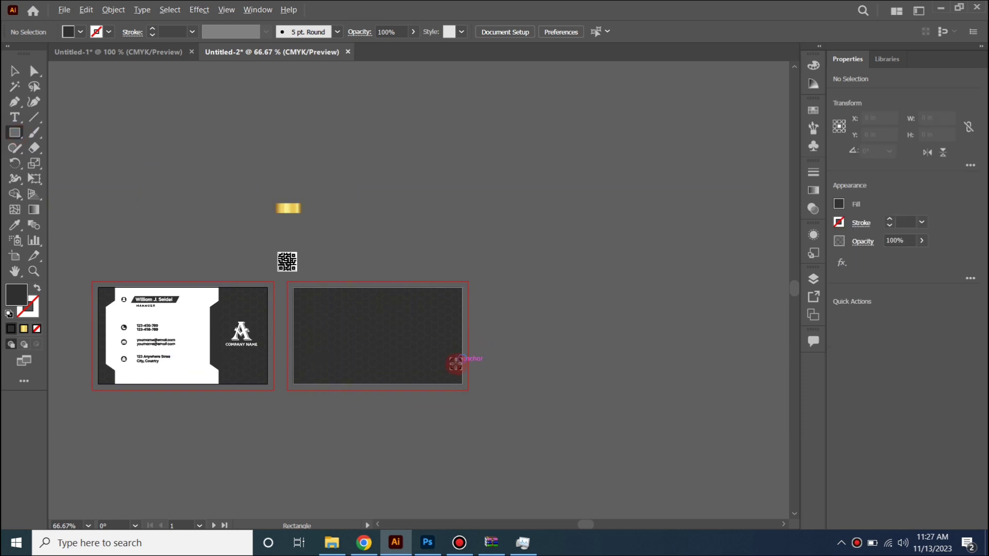
scroll(457, 314, "up", 2)
left_click_drag(335, 316, 456, 310)
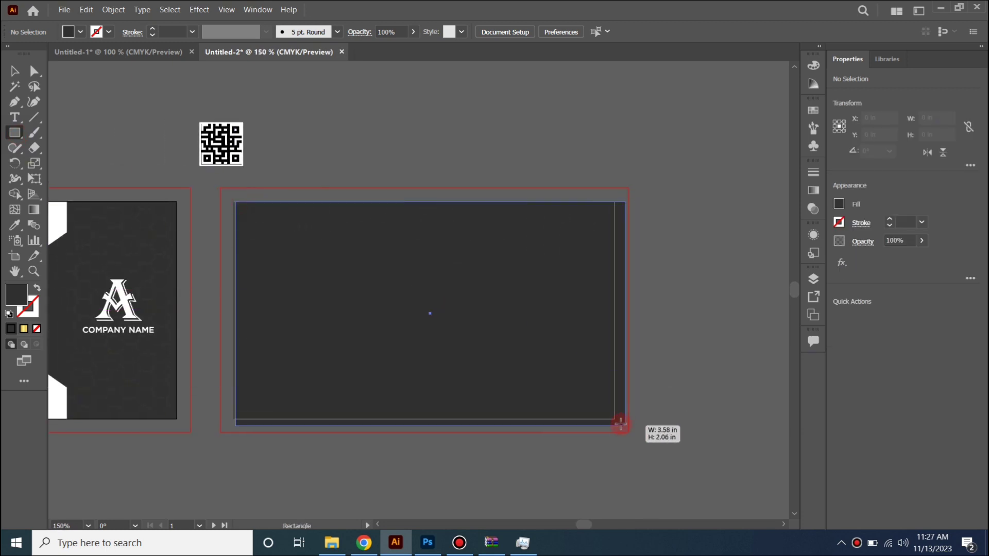
left_click_drag(237, 202, 613, 419)
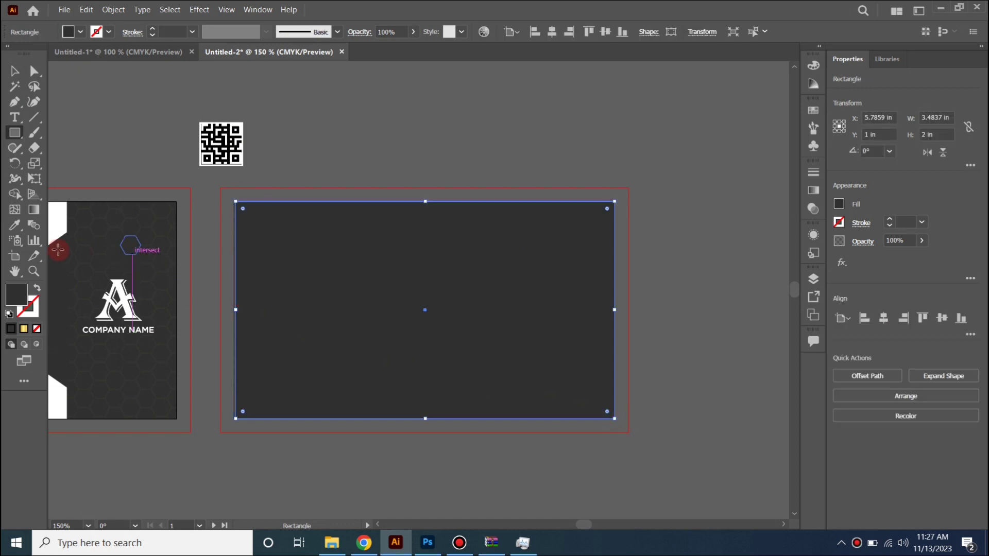
left_click(23, 227)
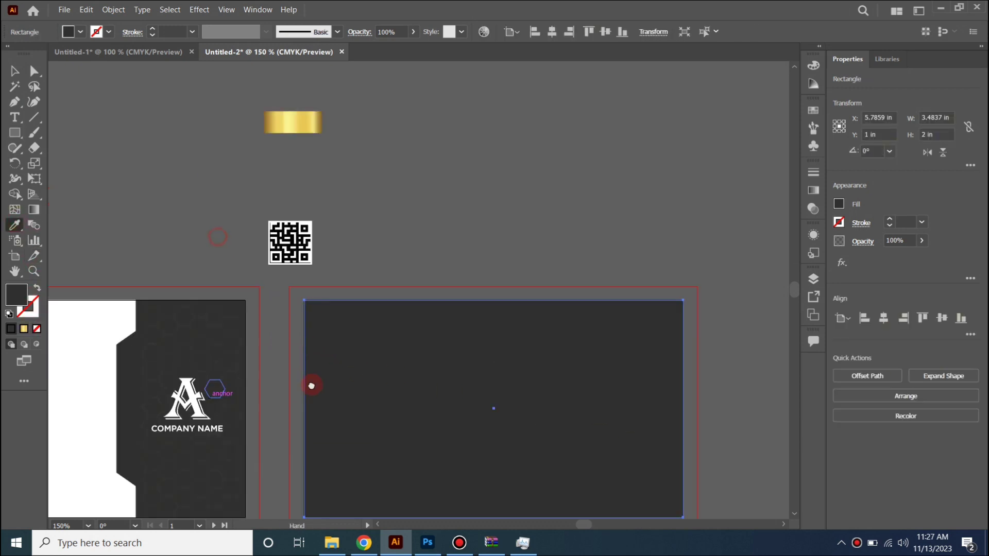
left_click(330, 174)
left_click(37, 288)
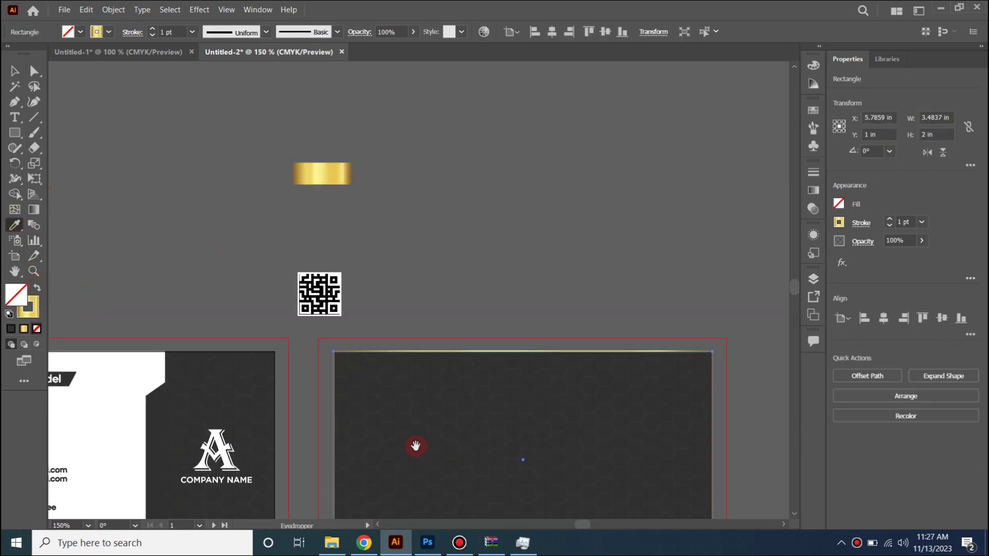
scroll(415, 448, "down", 3)
Step: Inset the gold rectangle to about 3.28 × 1.82 in and round its corners
left_click(20, 76)
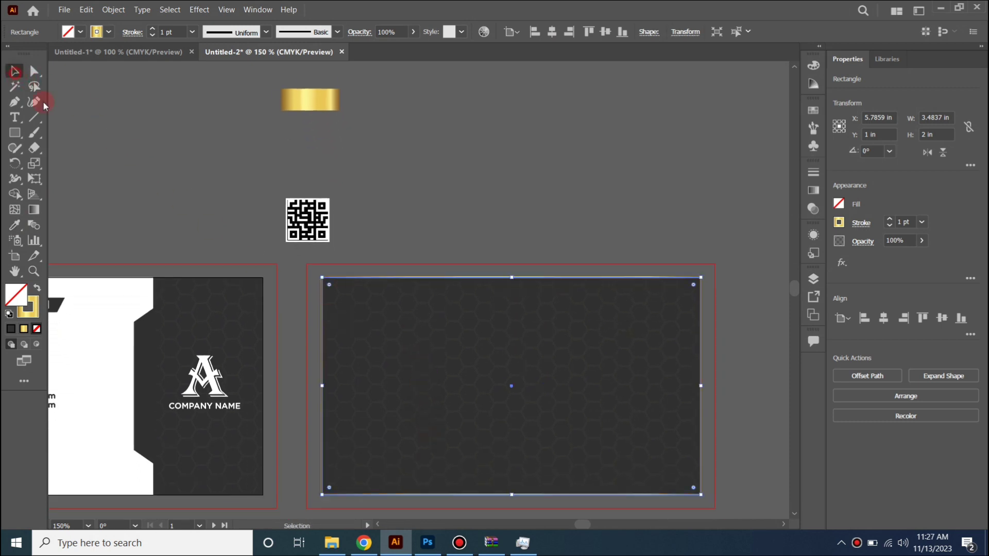
left_click_drag(324, 278, 337, 288)
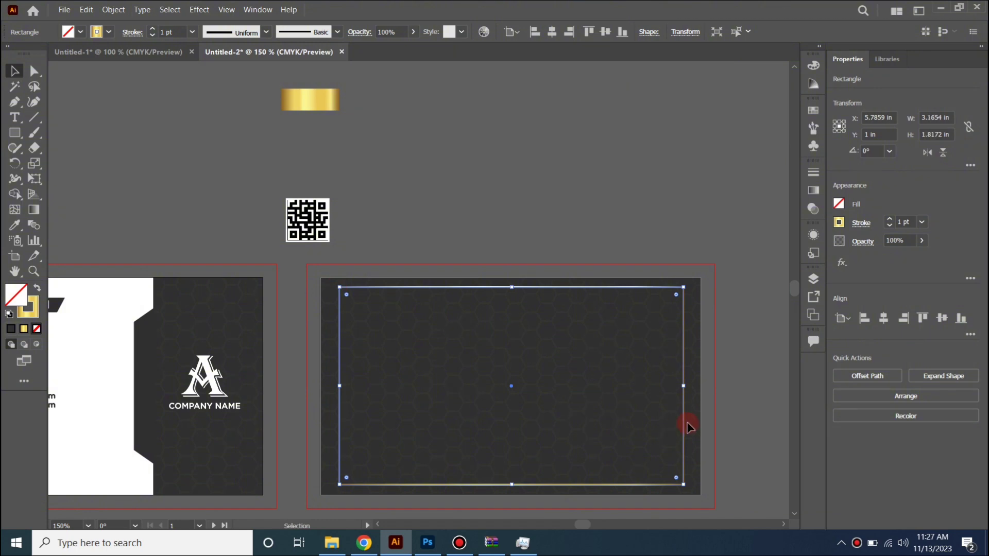
left_click_drag(682, 387, 690, 389)
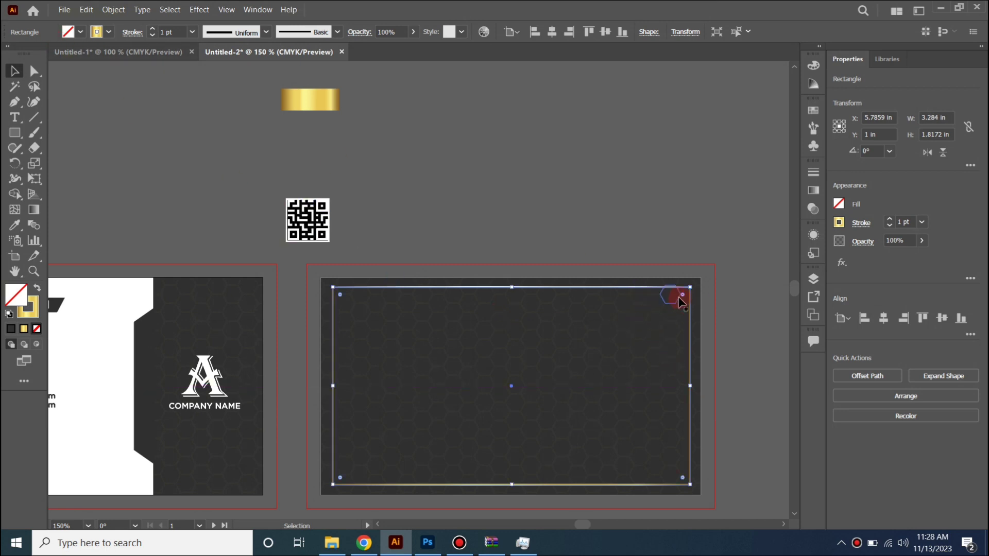
left_click_drag(682, 296, 674, 303)
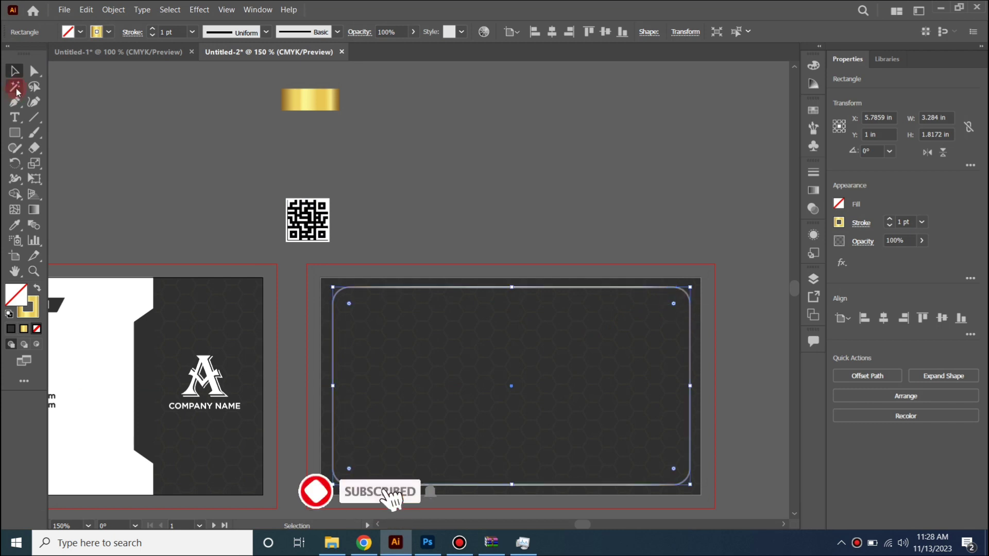
left_click(223, 223)
mouse_move(223, 223)
left_mouse_down()
mouse_move(212, 163)
mouse_move(212, 234)
mouse_move(162, 185)
mouse_move(193, 221)
left_mouse_up()
Step: Bring the QR code in front on the dark back card's right side
left_click_drag(277, 219, 364, 378)
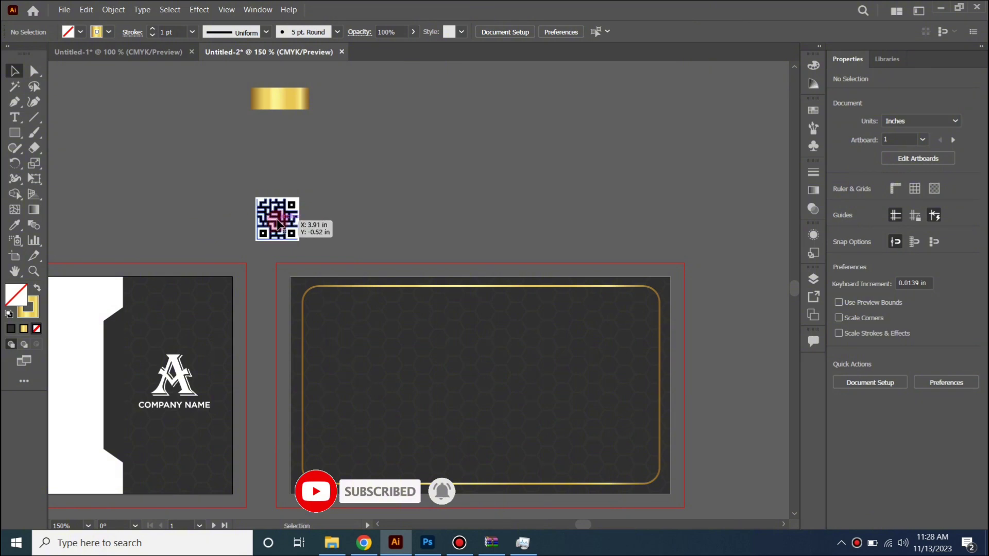
right_click(365, 378)
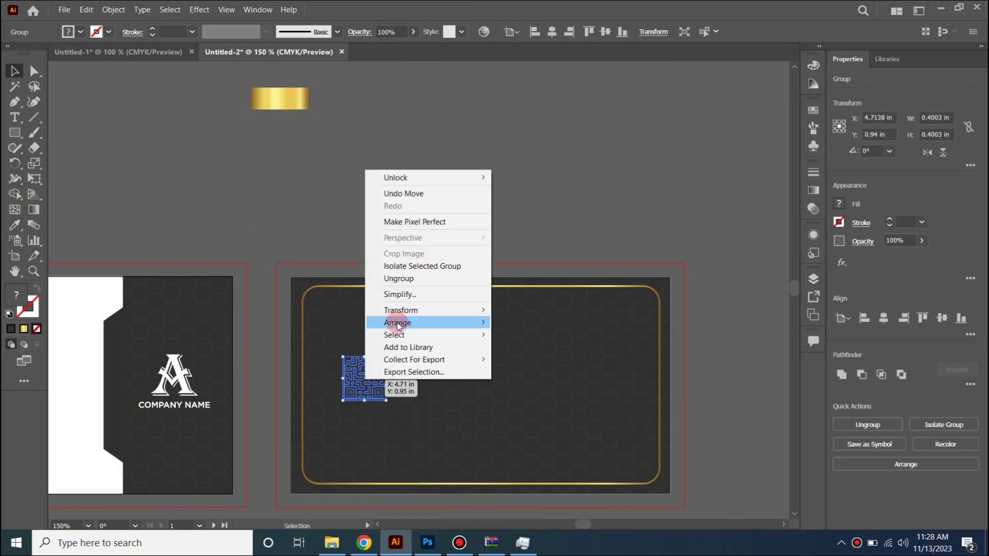
mouse_move(397, 323)
left_click(571, 323)
mouse_move(366, 385)
left_mouse_down()
mouse_move(603, 367)
mouse_move(597, 346)
left_mouse_up()
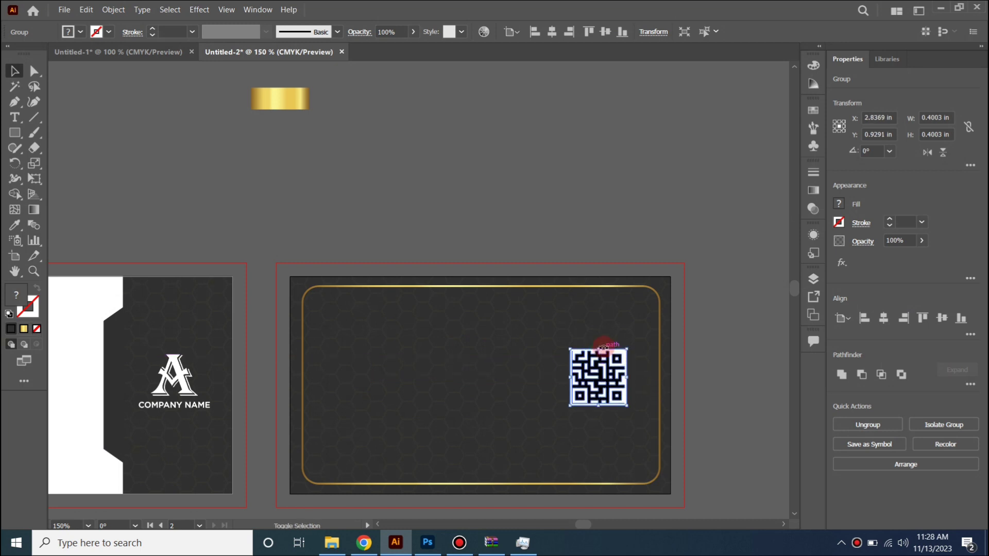
scroll(540, 203, "down", 1)
left_click(540, 183)
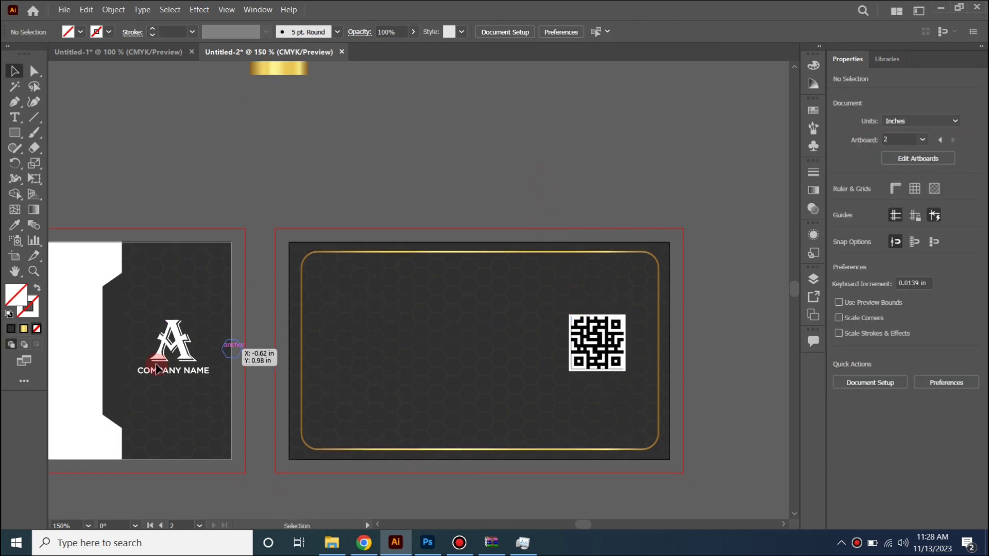
Step: Copy the logo and company name onto the card's left and align it and the QR code
left_click_drag(165, 348, 379, 344)
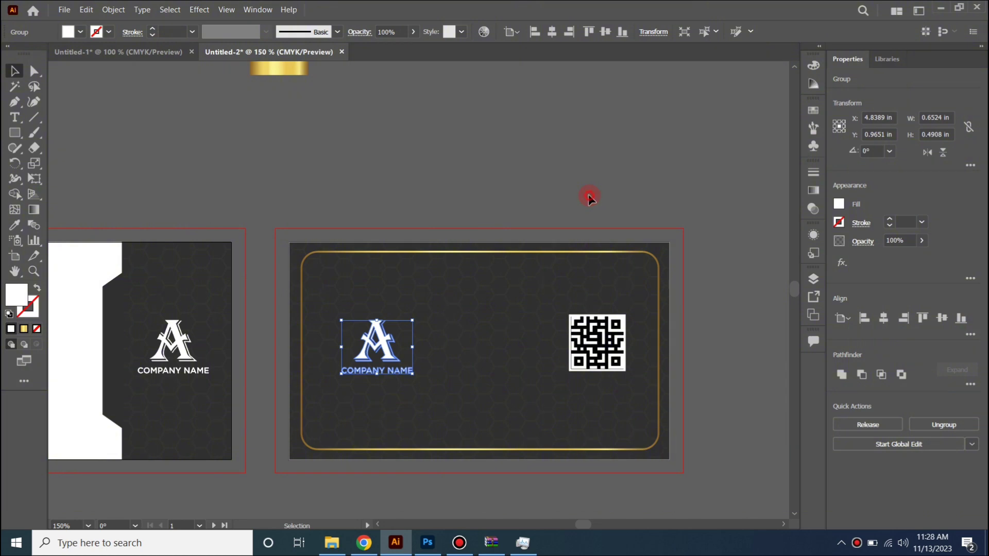
left_click(588, 195)
left_click_drag(609, 348, 612, 355)
left_click(569, 174)
left_click(603, 336)
left_click(535, 29)
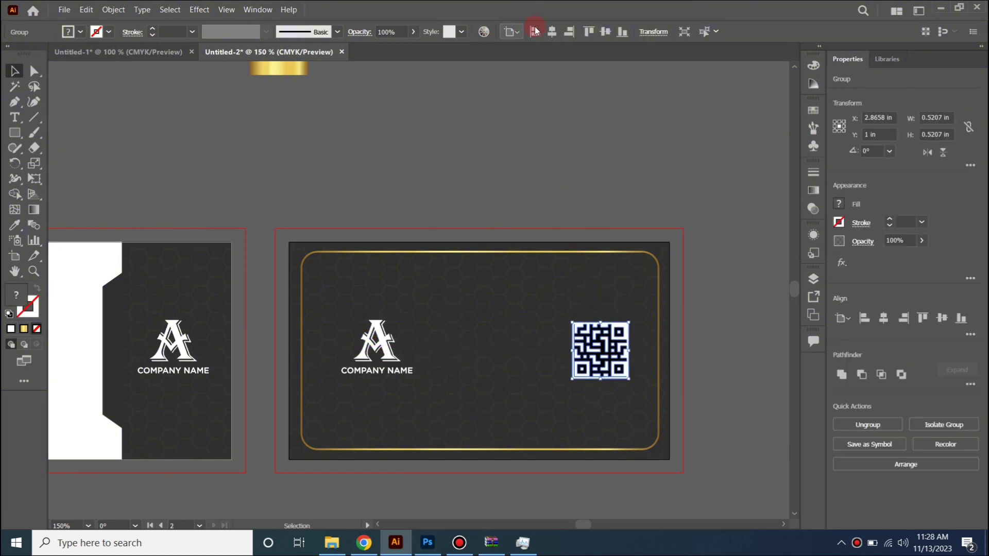
left_click(553, 32)
left_click(604, 32)
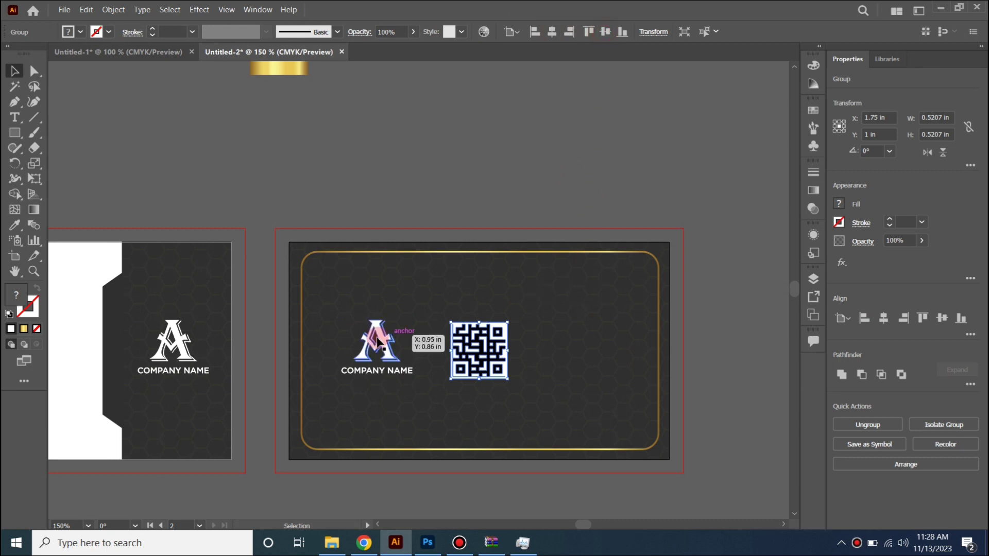
left_click(394, 355)
left_click(605, 31)
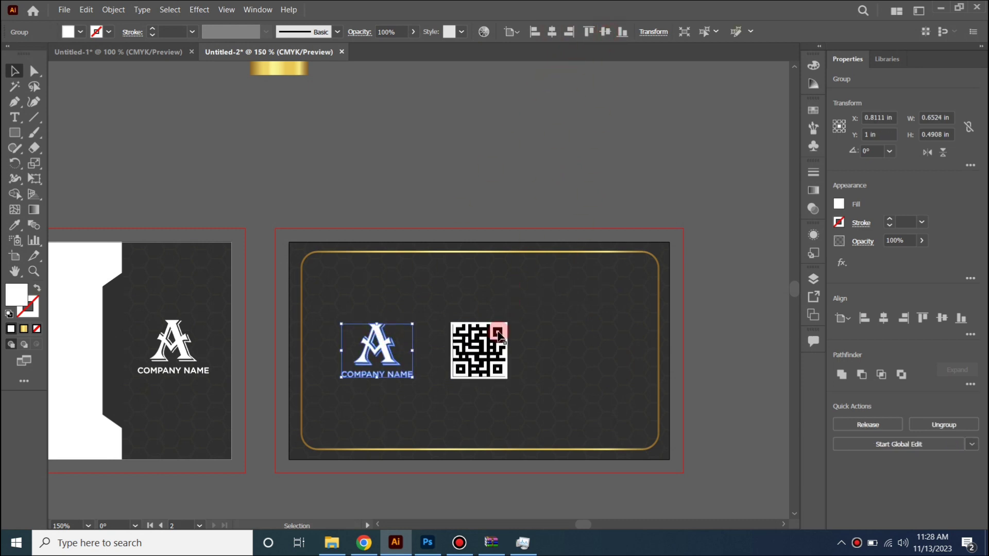
Step: Move the QR code to the right and draw a 1.44 in vertical divider between logo and QR
mouse_move(476, 342)
left_mouse_down()
mouse_move(591, 340)
mouse_move(598, 325)
left_mouse_up()
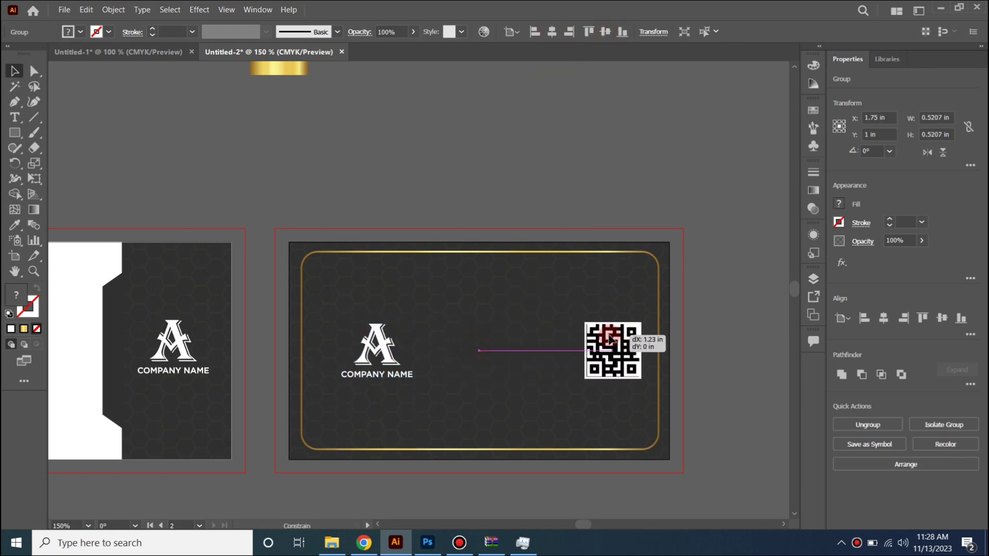
left_click(511, 269)
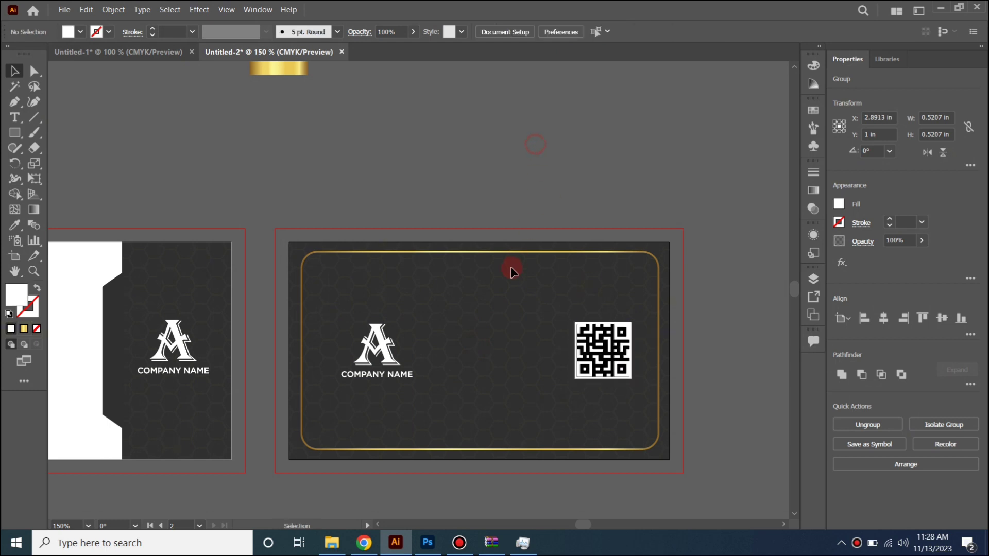
left_click_drag(512, 269, 504, 250)
left_click(34, 120)
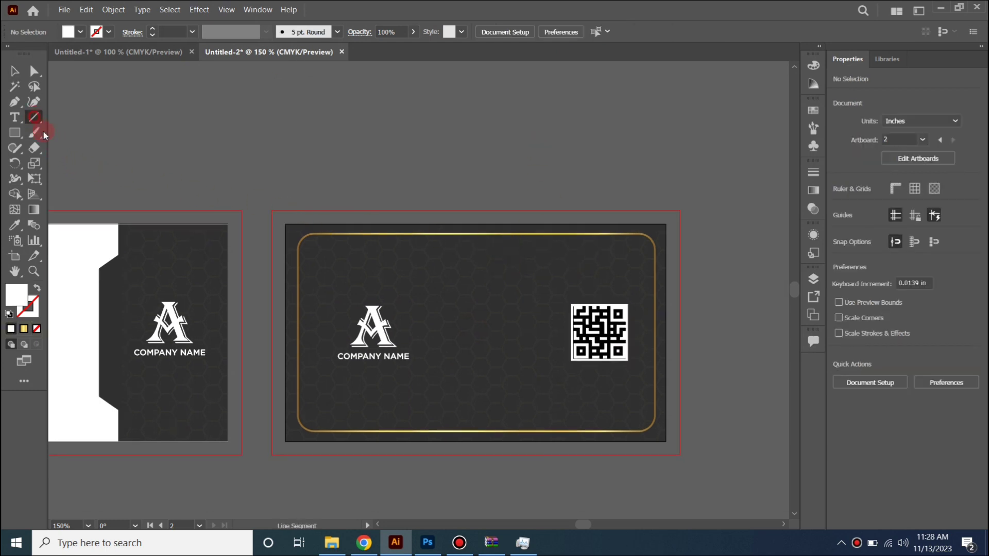
left_click_drag(471, 335, 472, 412)
Step: Give the vertical divider the gold border's stroke and an elliptical tapered width profile
left_click(14, 225)
left_click(390, 229)
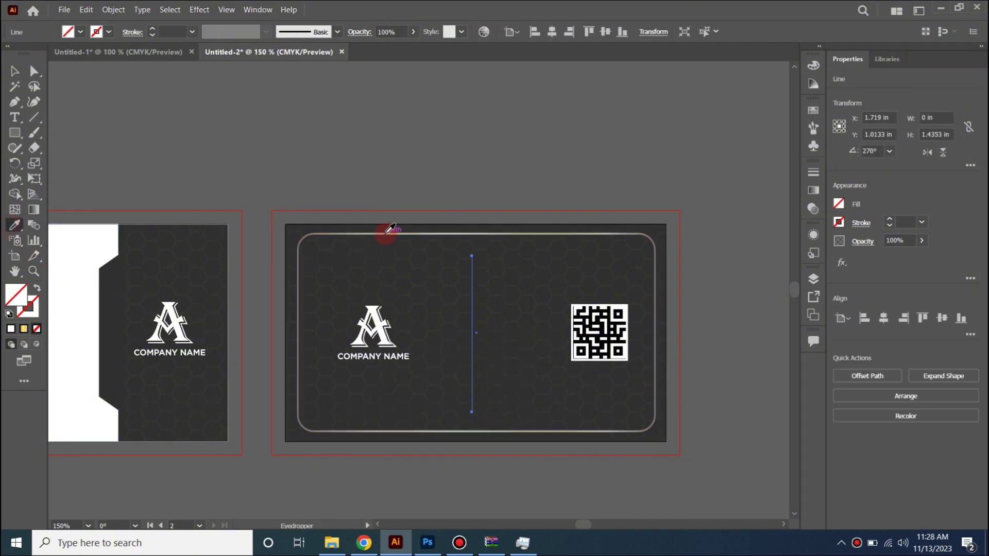
left_click(388, 232)
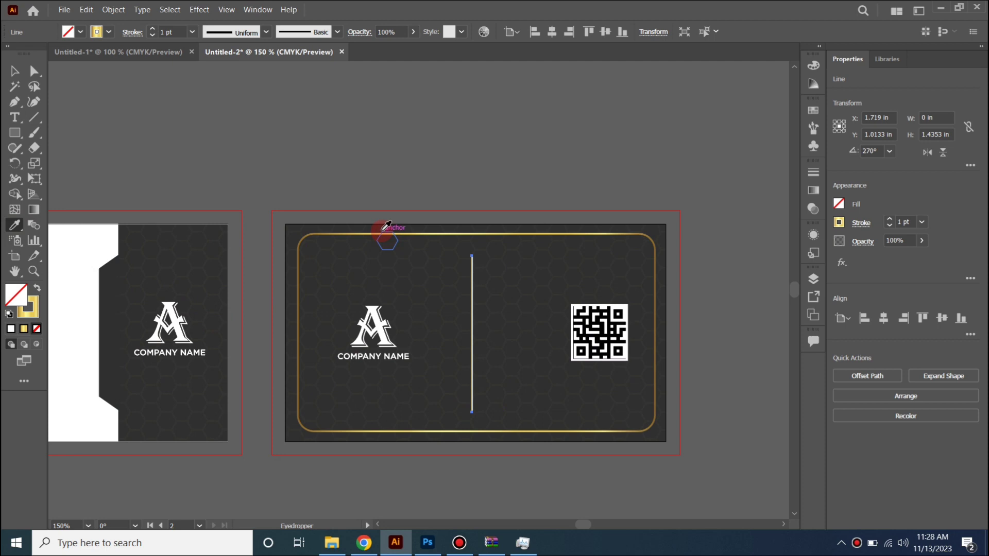
left_click(267, 32)
left_click(235, 60)
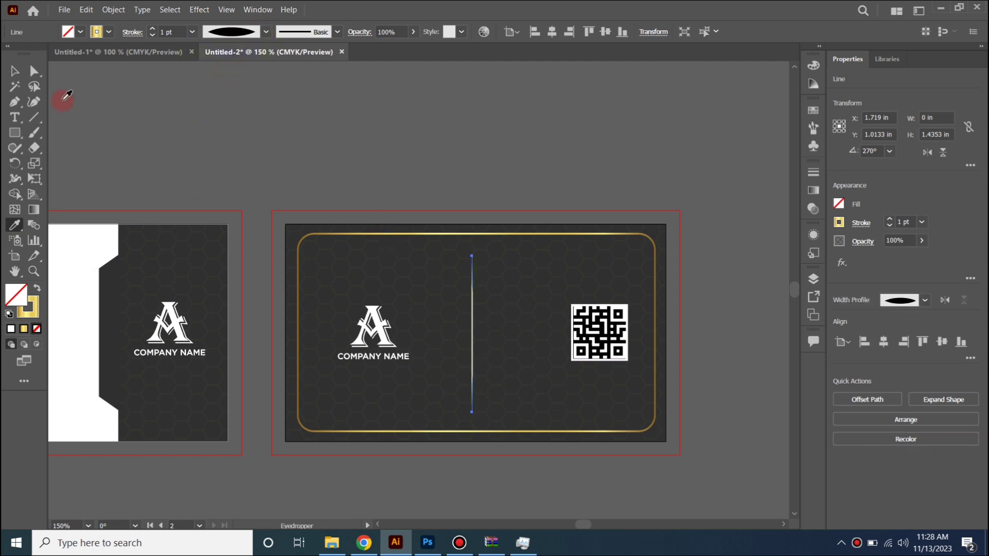
Step: Deselect the divider and frame the view to show both cards together
left_click(14, 72)
left_click(533, 498)
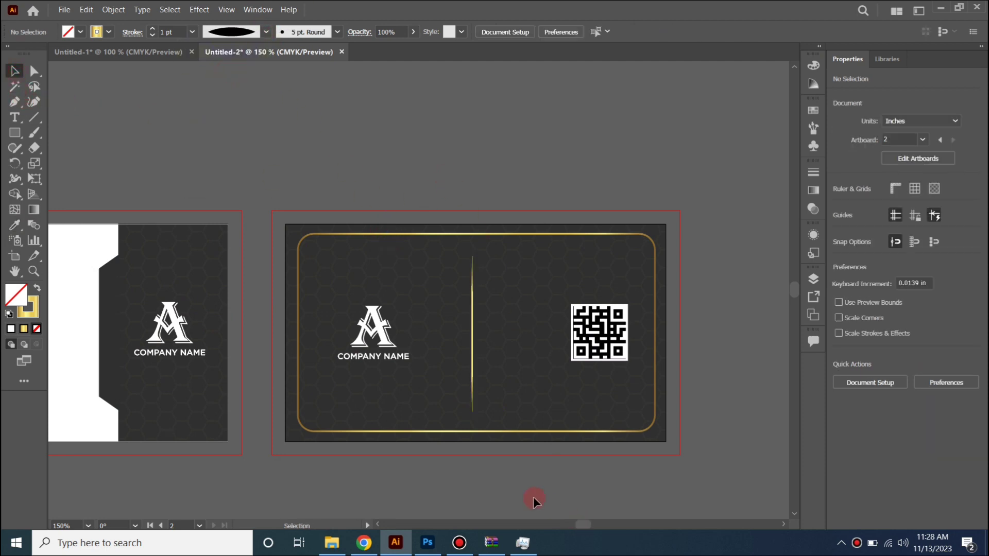
scroll(482, 472, "down", 1)
left_click_drag(453, 469, 538, 415)
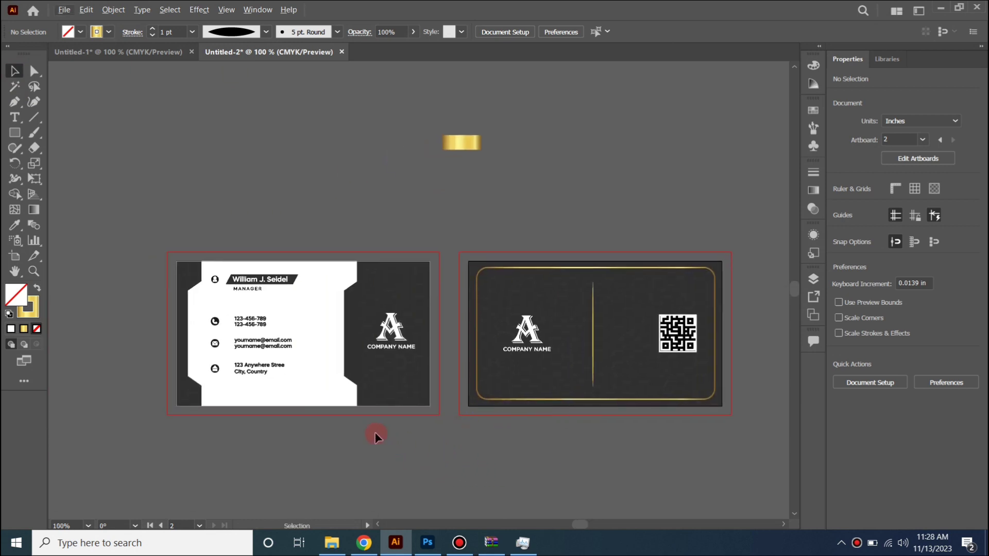
scroll(375, 432, "up", 1)
left_click_drag(406, 450, 419, 453)
Step: Fill the front card's white panel with a light grey swatch
left_click(369, 380)
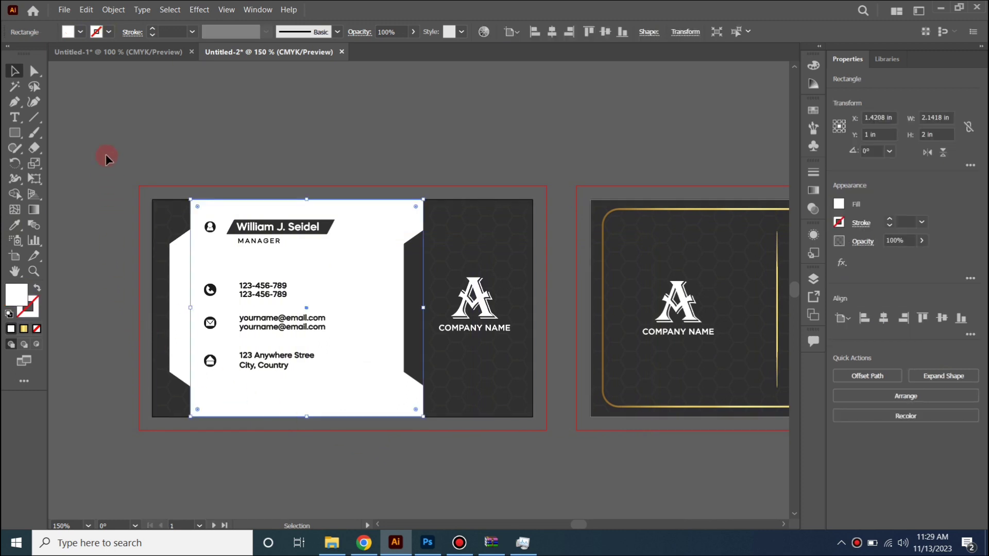
left_click(80, 32)
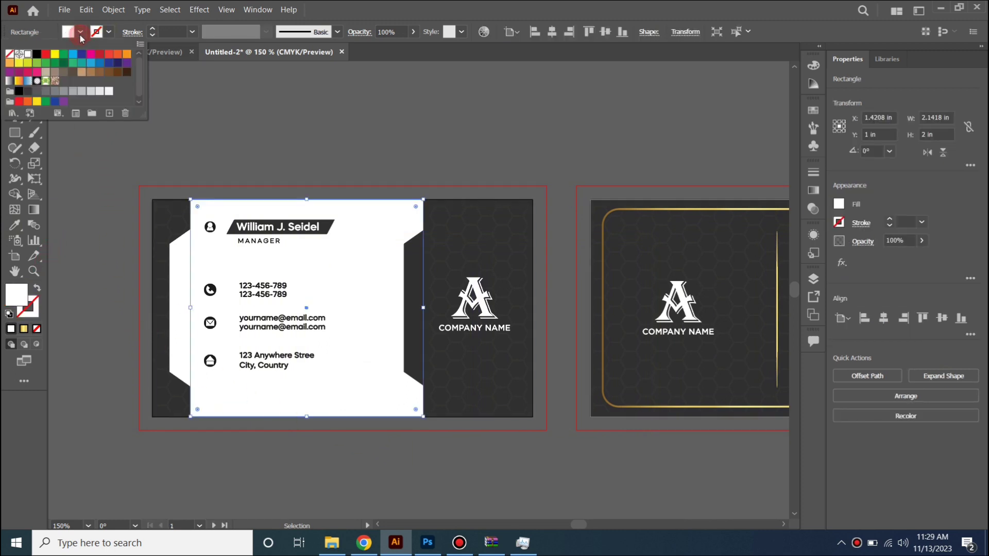
left_click(106, 91)
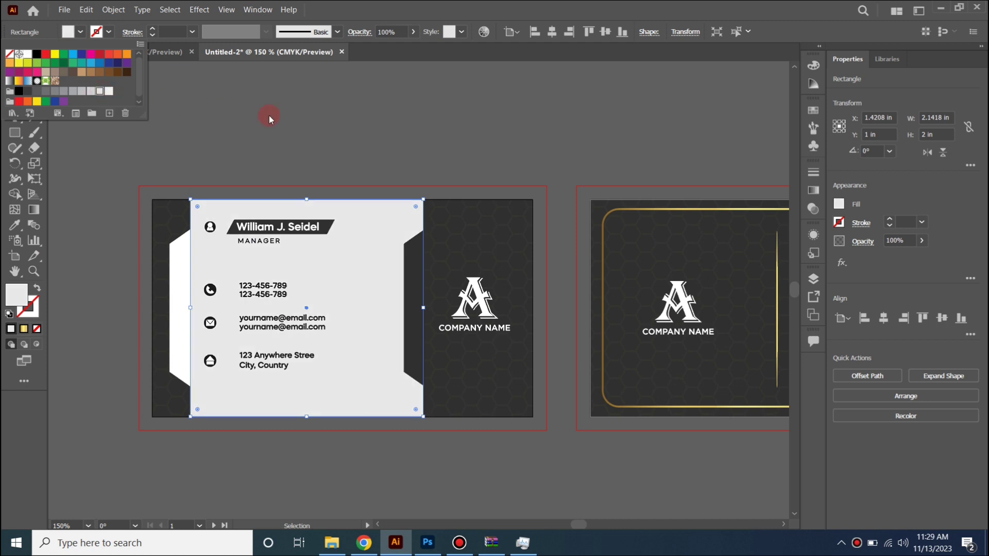
Step: Fill the slanted left white strip with the same light grey and deselect
left_click(183, 257)
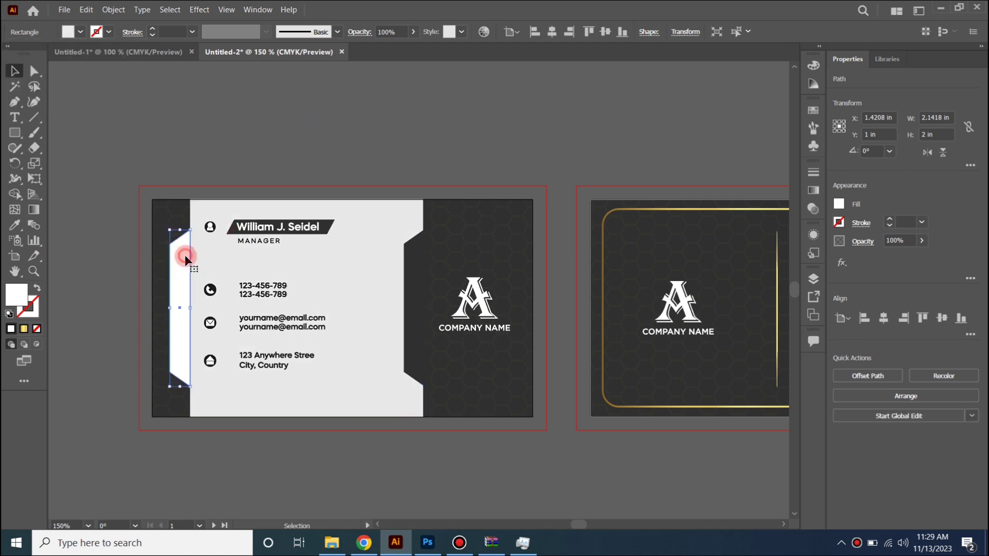
left_click(81, 32)
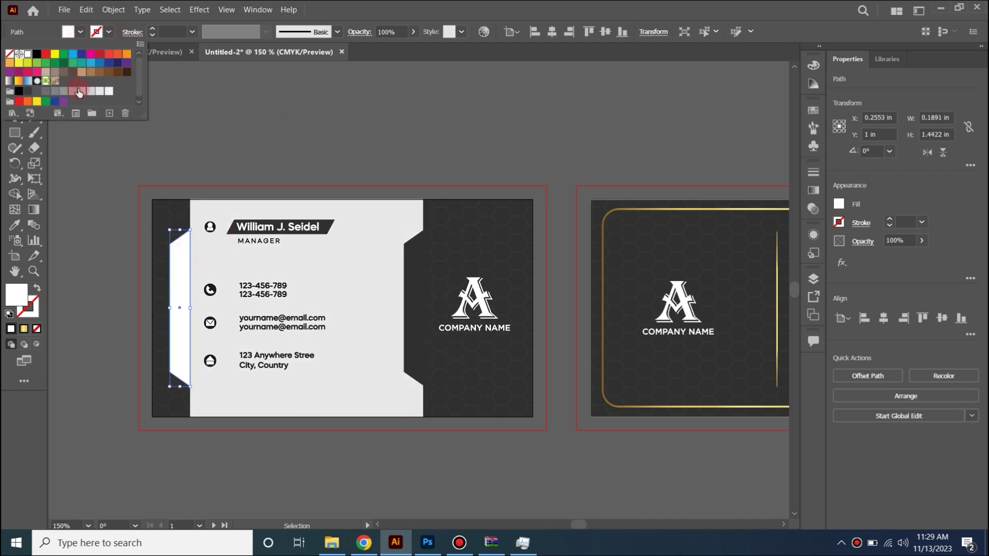
left_click(99, 92)
left_click(311, 126)
left_click(327, 140)
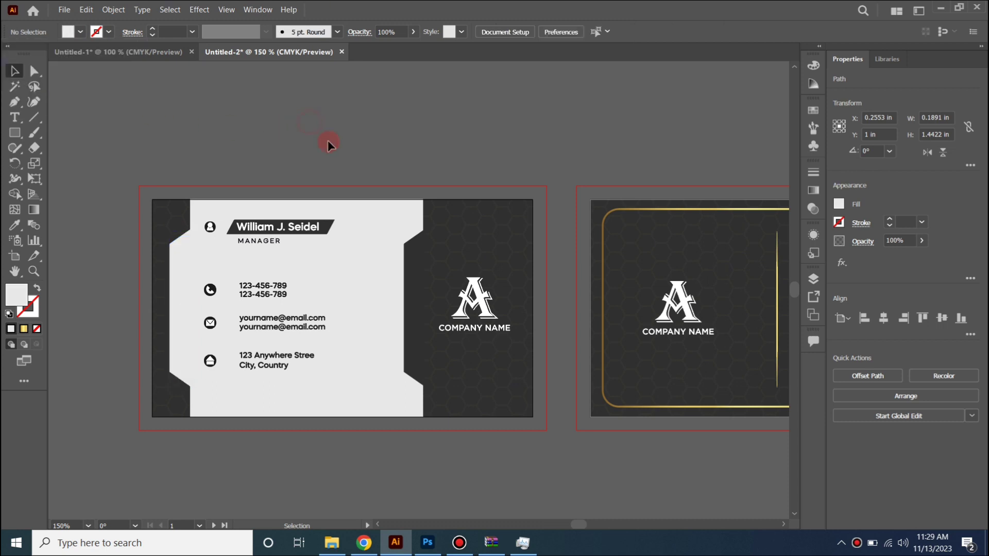
left_click_drag(437, 420, 396, 410)
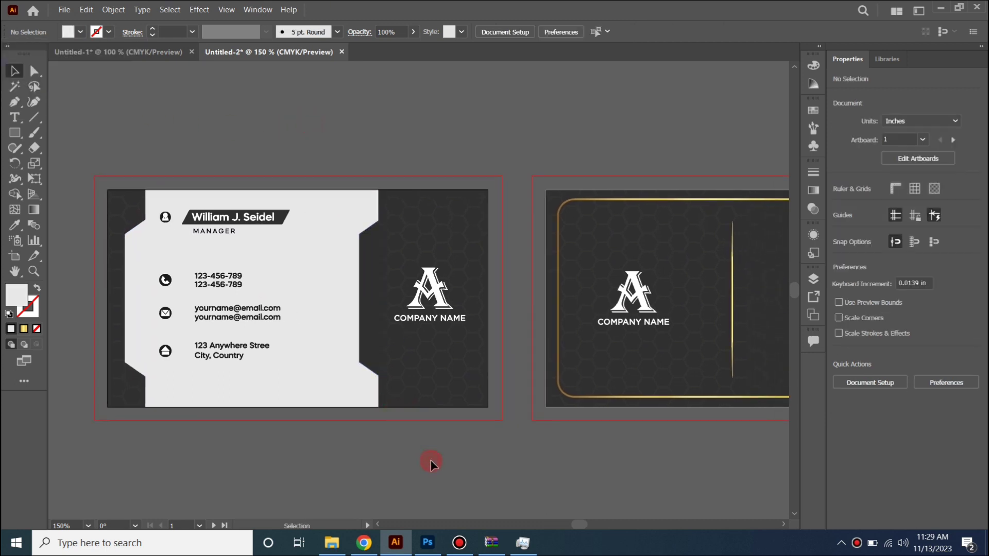
scroll(434, 453, "down", 1)
left_click_drag(433, 448, 365, 400)
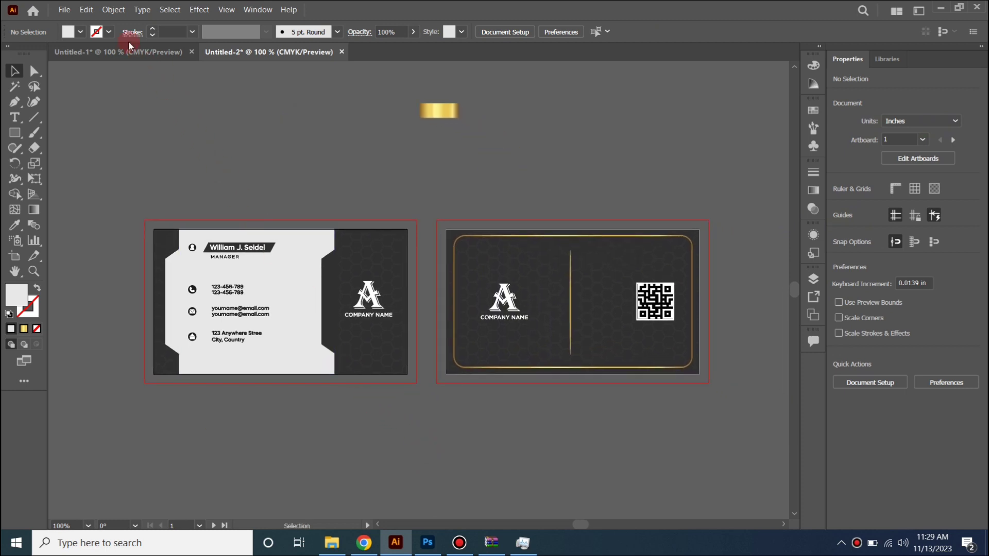
Step: Unlock all locked objects and clear the selection
left_click(114, 10)
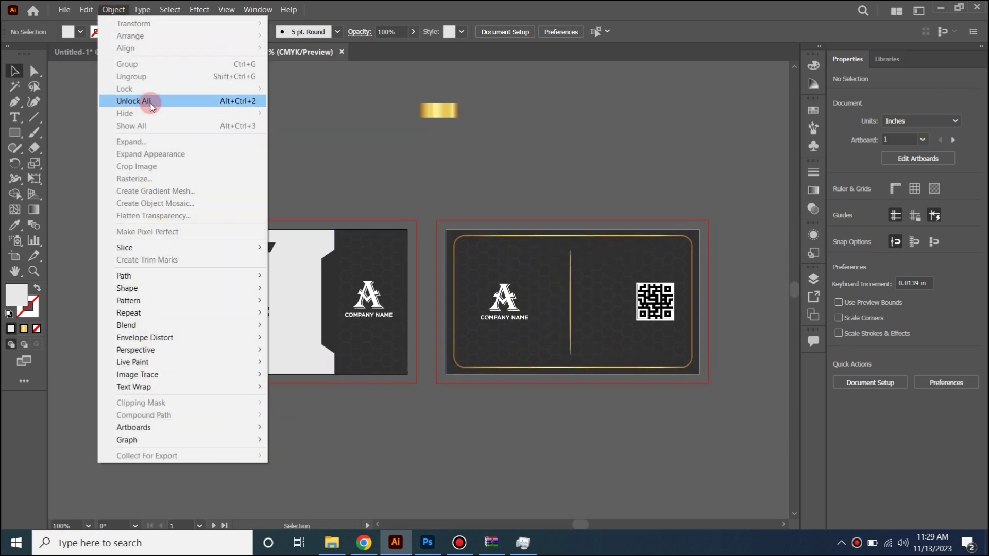
left_click(173, 104)
left_click(111, 170)
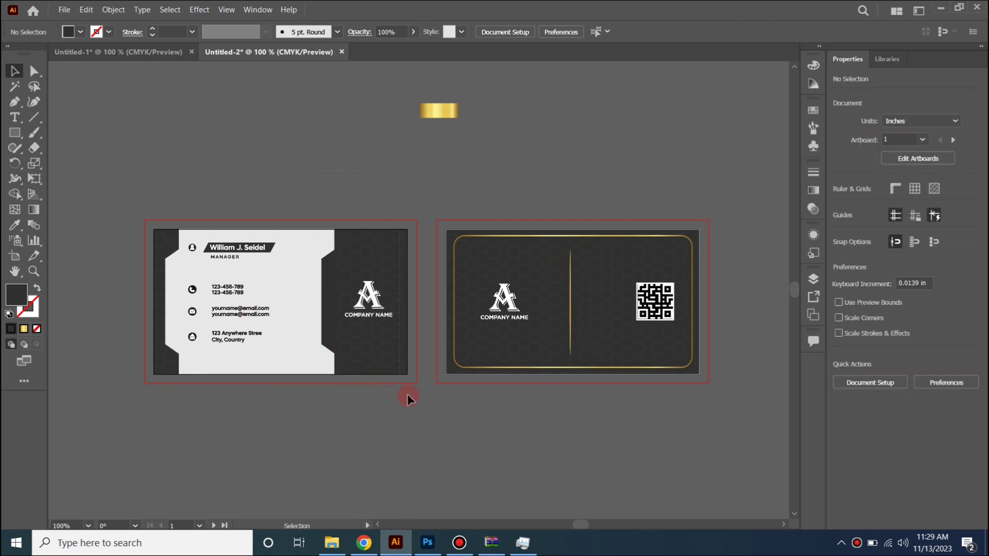
Step: Group all parts of the left (front) card together
left_click_drag(406, 394, 404, 368)
right_click(396, 342)
left_click(448, 258)
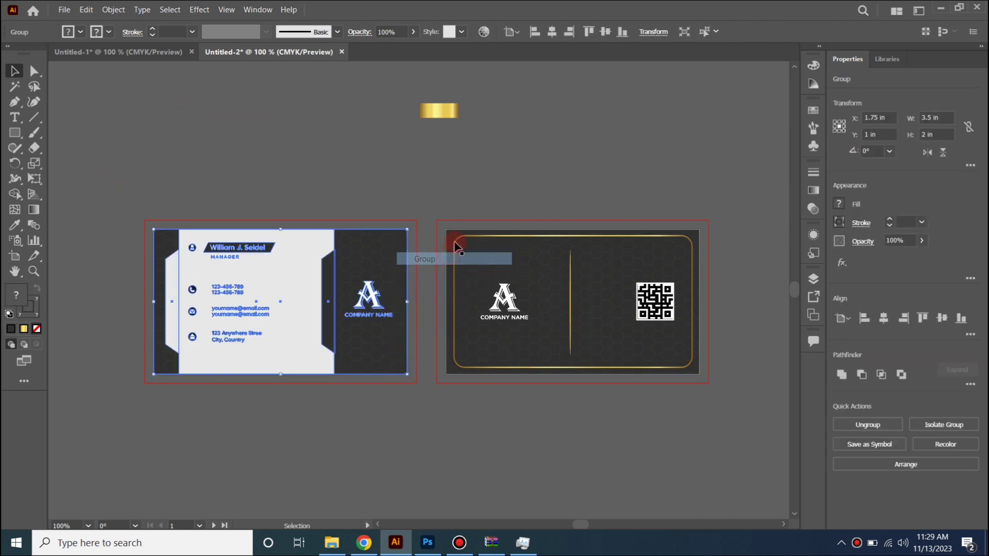
left_click(443, 196)
Step: Group all parts of the right (back) card, then select the front card group
left_click_drag(725, 411, 663, 334)
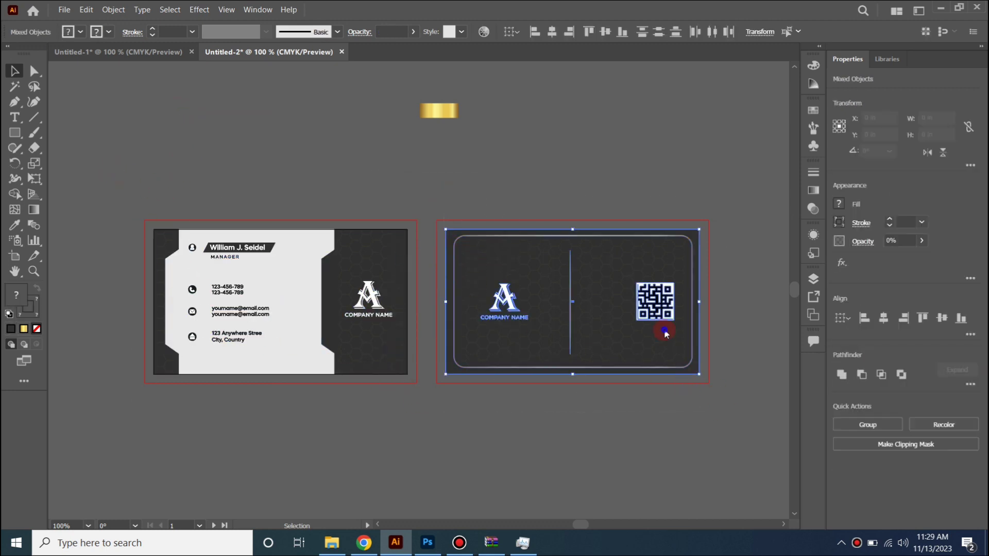
right_click(663, 330)
left_click(697, 412)
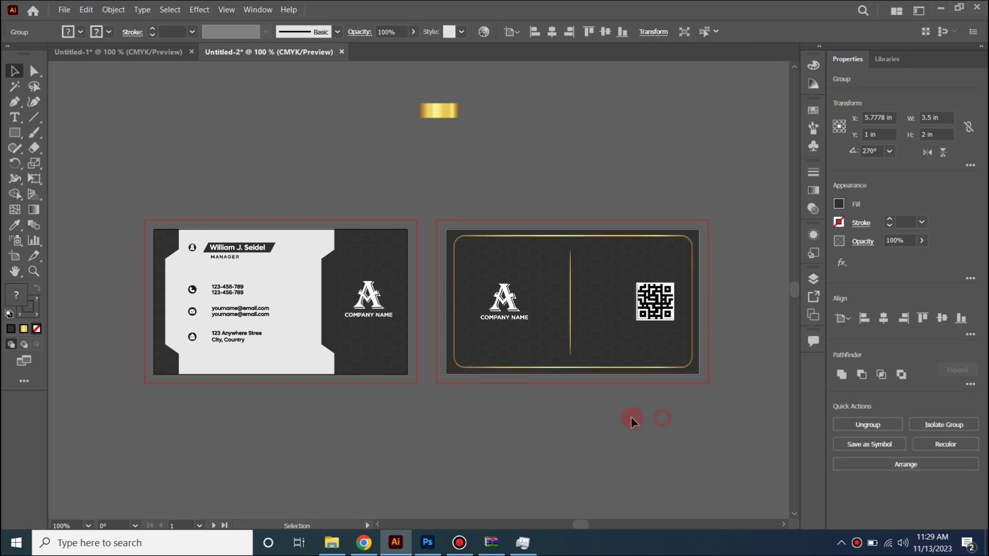
left_click(589, 389)
left_click(326, 301)
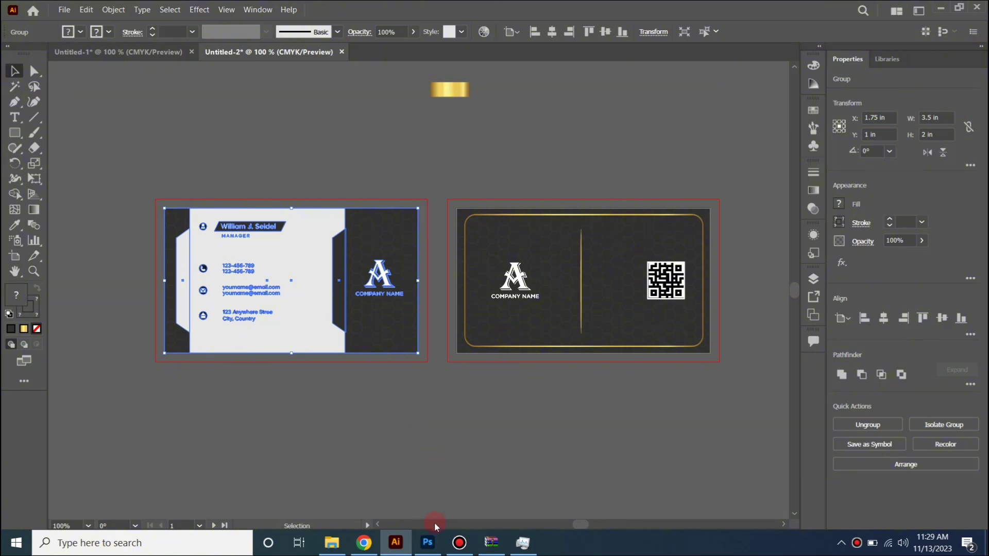
left_click(429, 541)
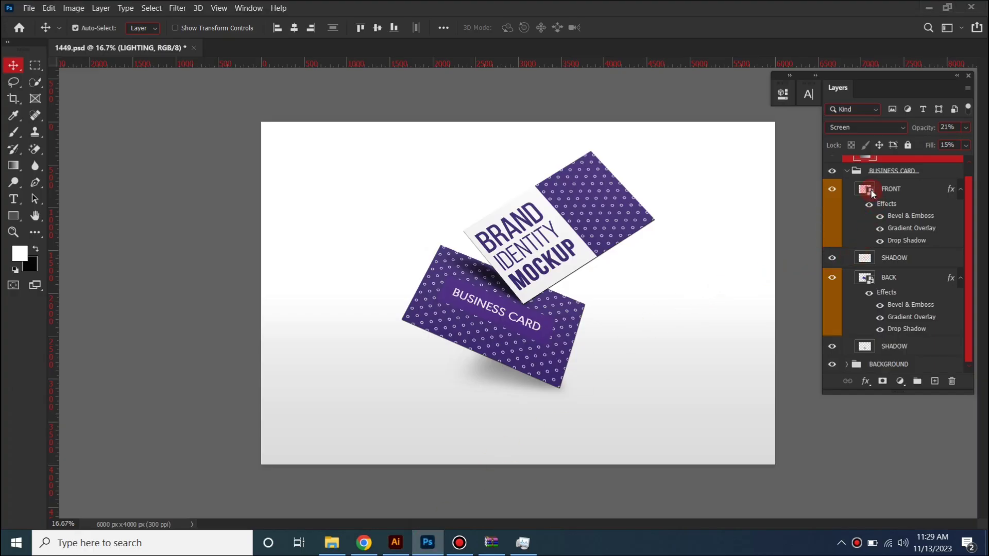
Step: Open the FRONT smart object and paste the front card design as a Smart Object
double_click(858, 196)
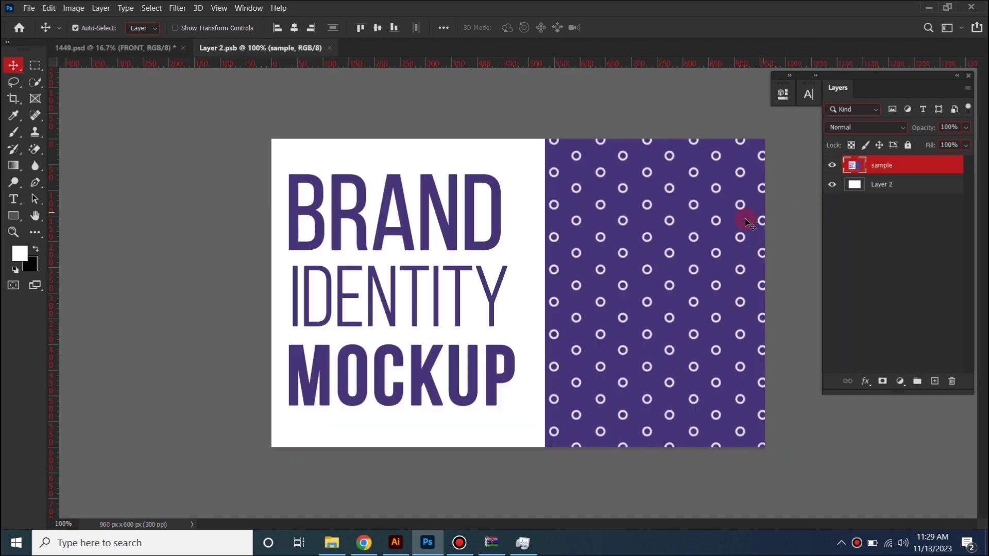
key("ctrl+v")
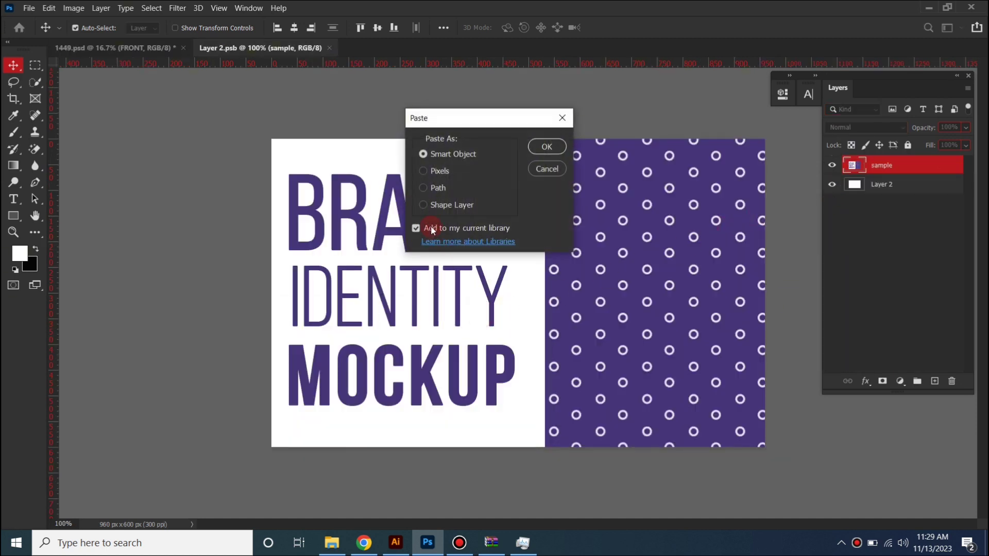
left_click(563, 153)
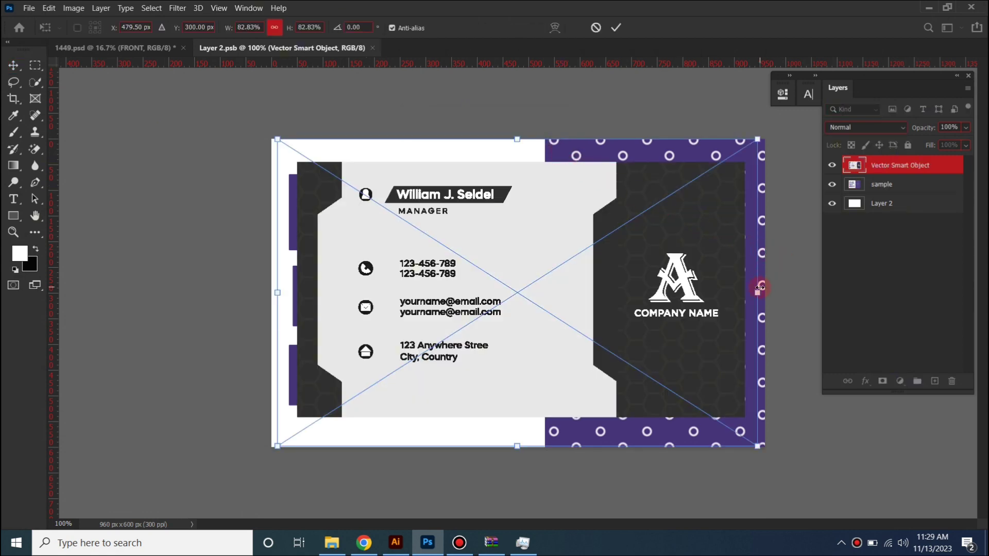
Step: Scale the pasted front design to fill the card, commit, then close and save
left_click_drag(758, 141, 783, 89)
left_click_drag(260, 293, 248, 293)
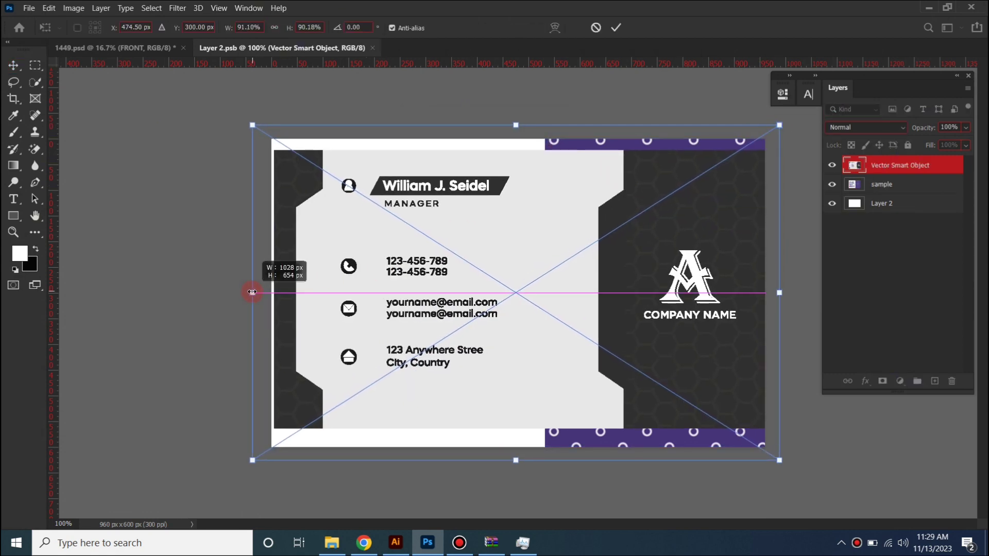
left_click_drag(513, 139, 513, 111)
left_click_drag(513, 460, 513, 483)
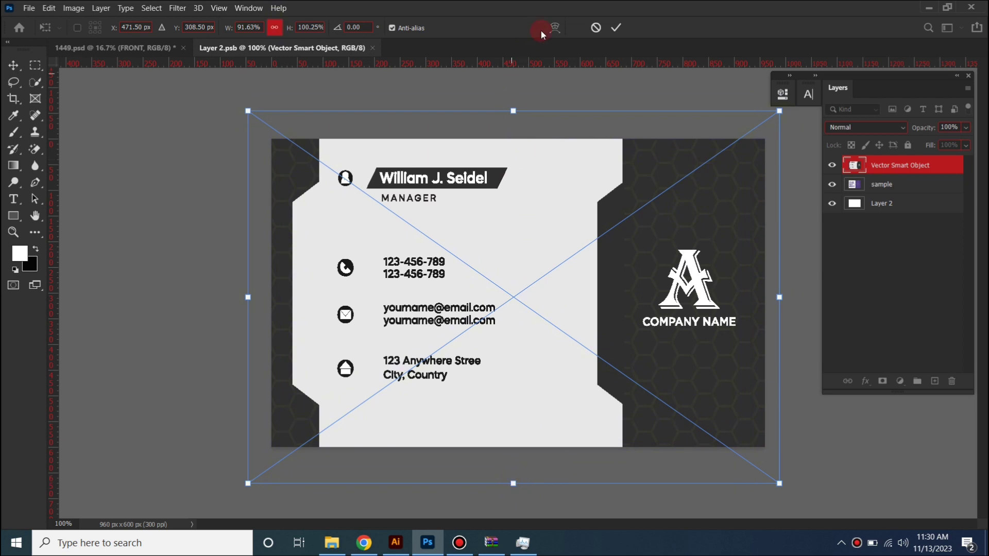
left_click(615, 29)
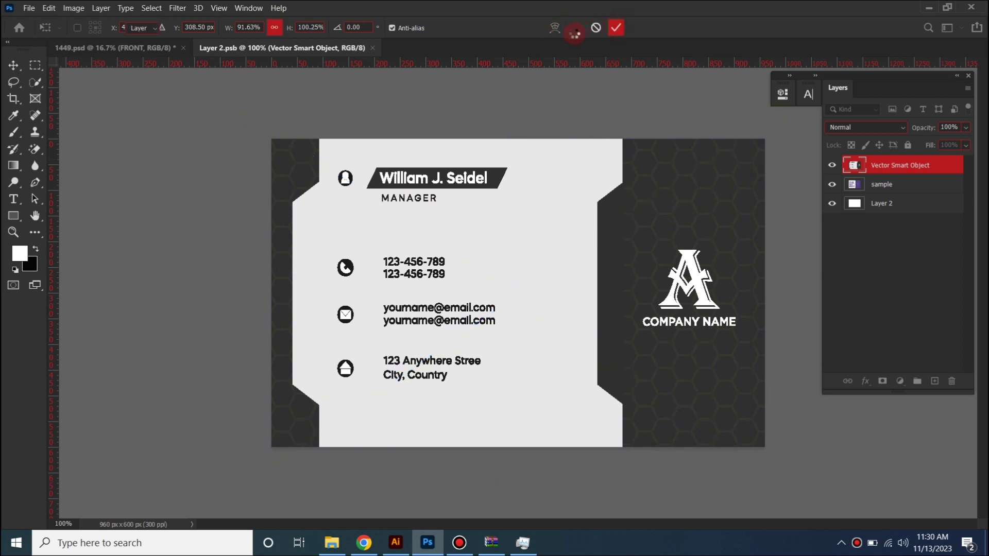
left_click(378, 48)
left_click(457, 214)
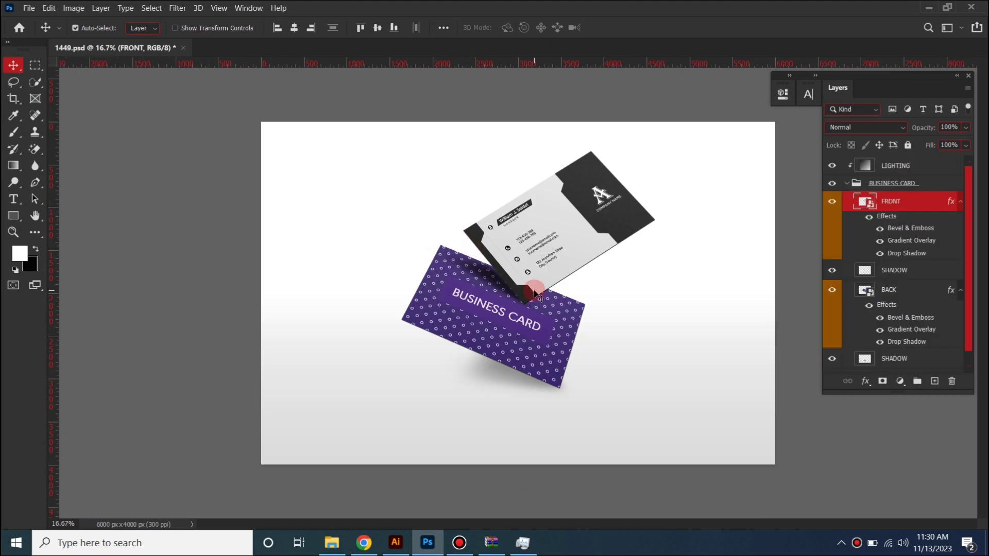
Step: Open the BACK smart object and paste the back card design from Illustrator as a Smart Object
double_click(868, 291)
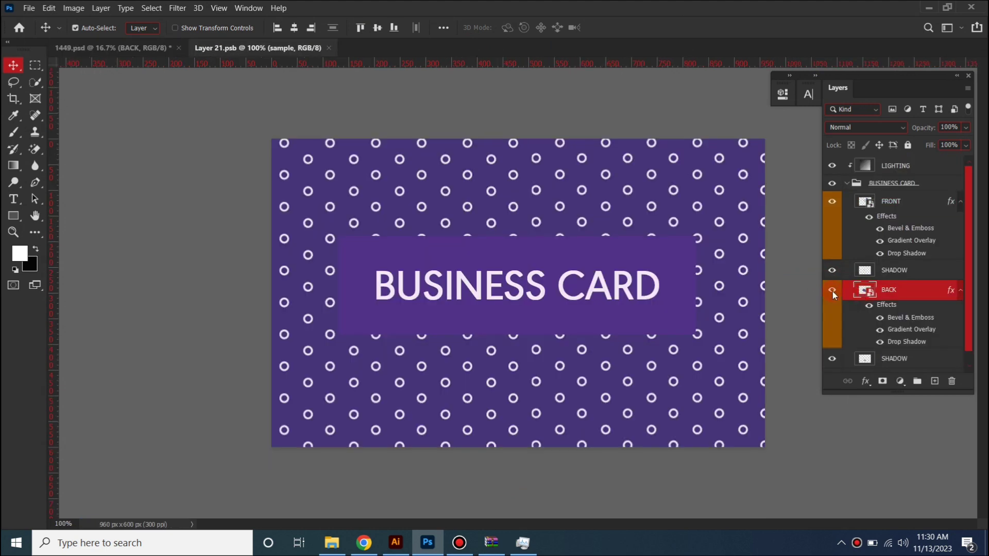
left_click(387, 542)
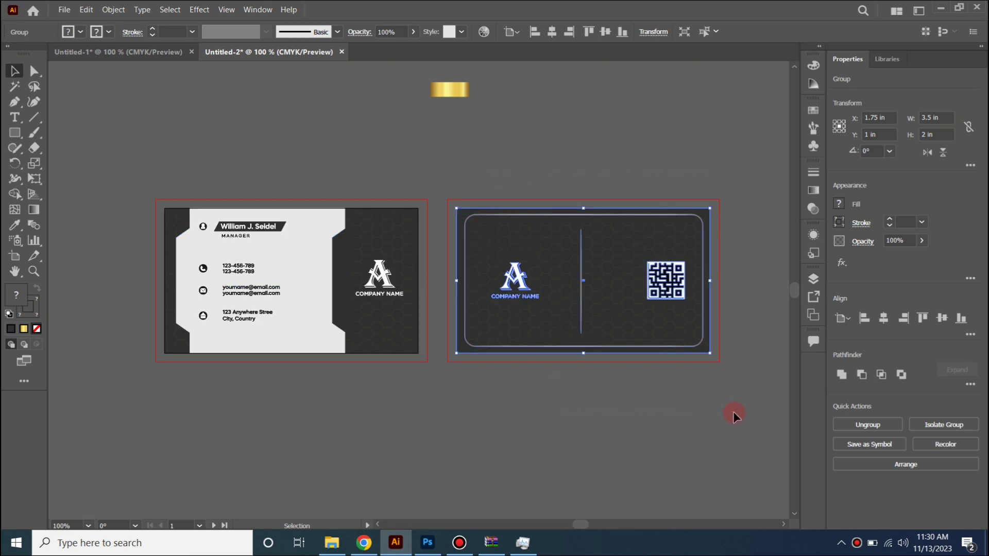
left_click(524, 469)
left_click(428, 542)
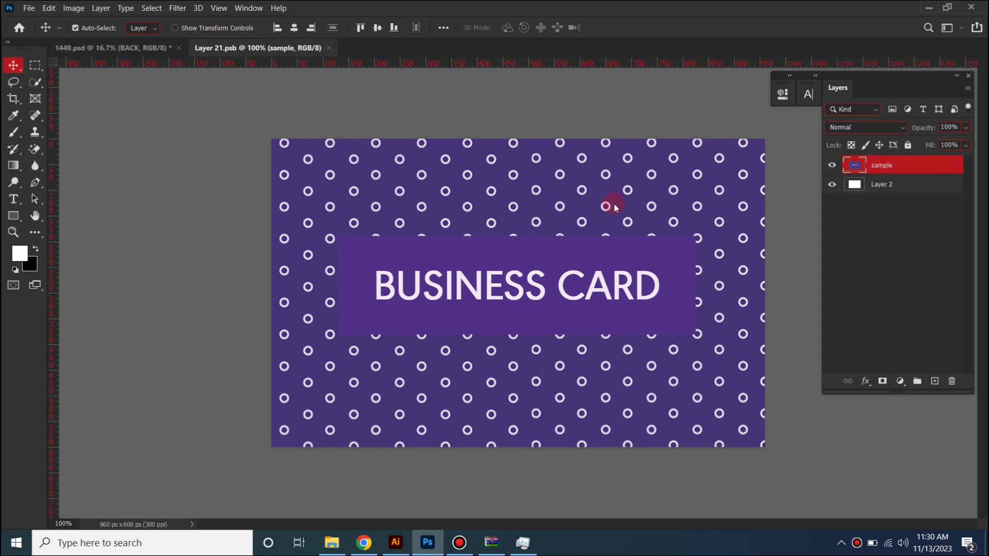
key("ctrl+v")
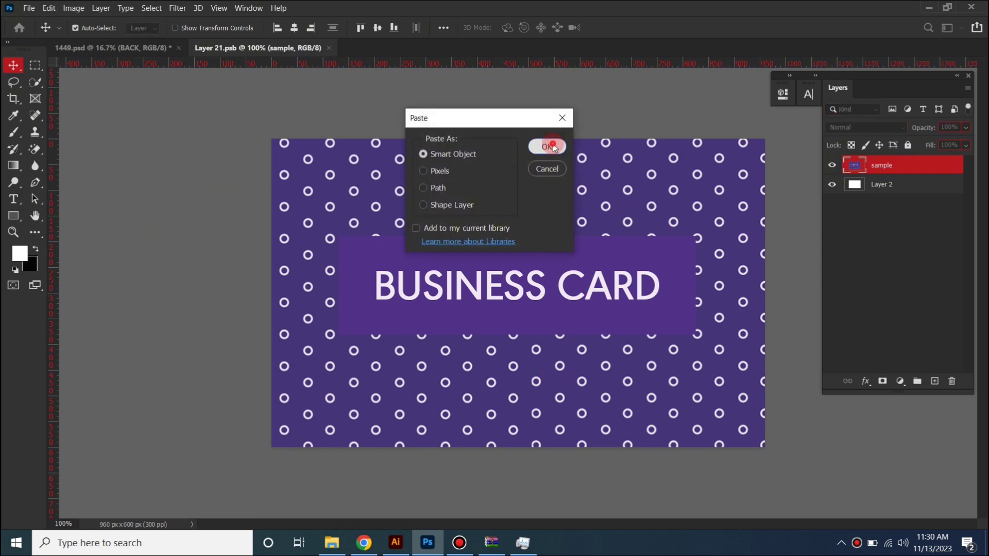
left_click(546, 146)
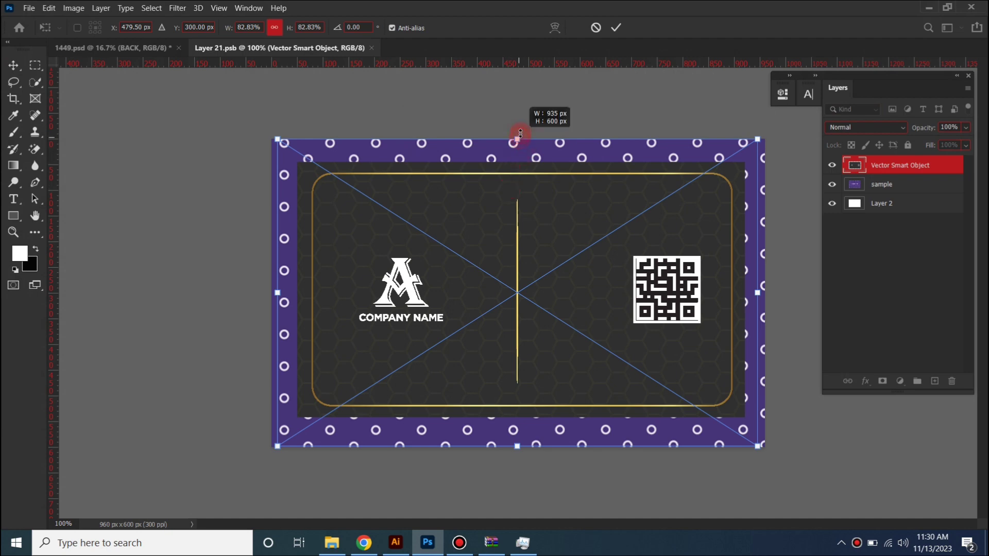
Step: Scale the back design to fill the card, commit, then close and save
left_click_drag(517, 139, 518, 110)
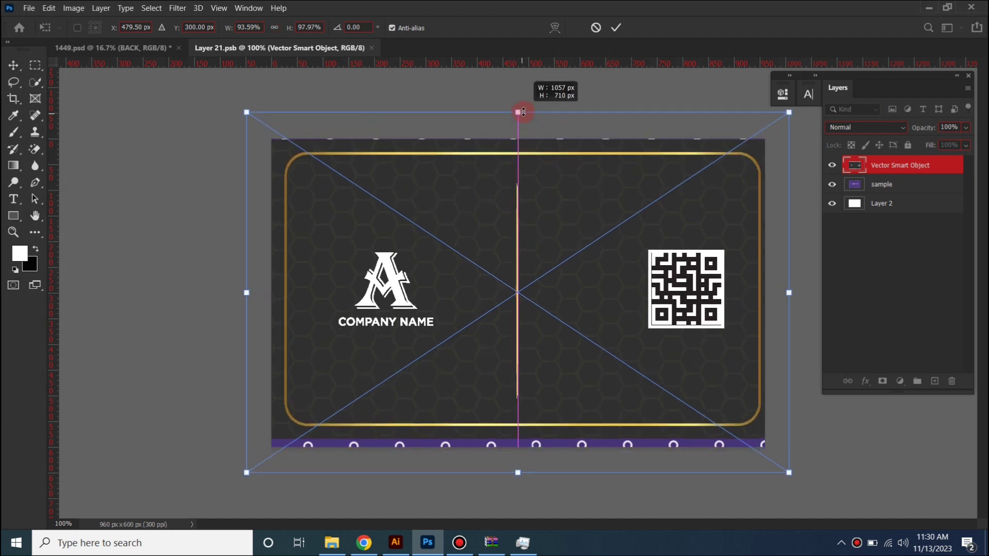
left_click_drag(517, 470, 517, 482)
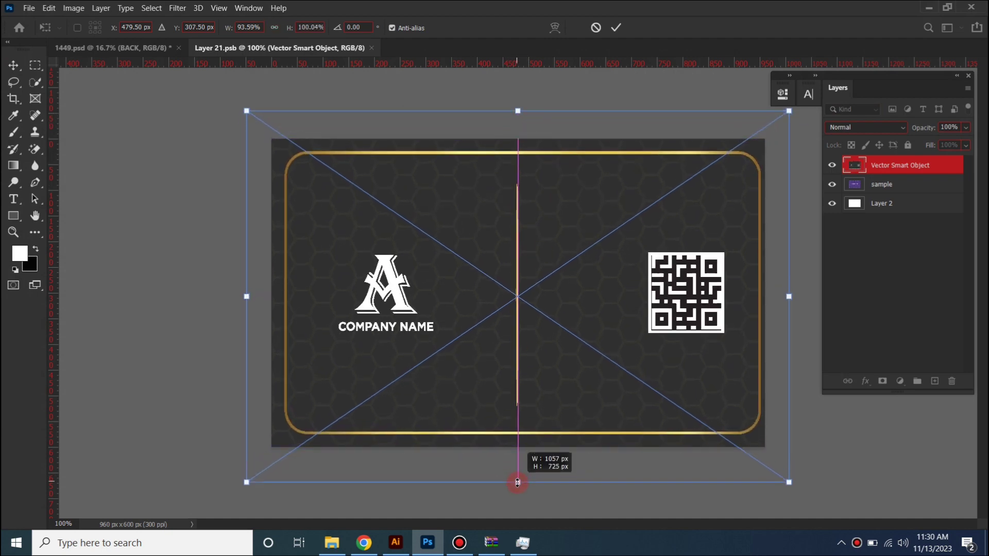
left_click(616, 28)
left_click(379, 49)
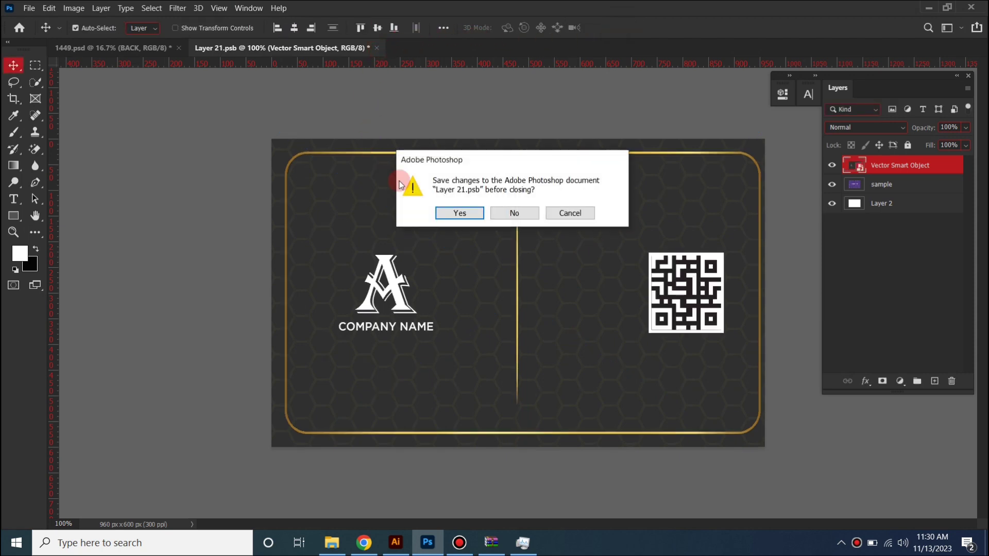
left_click(455, 212)
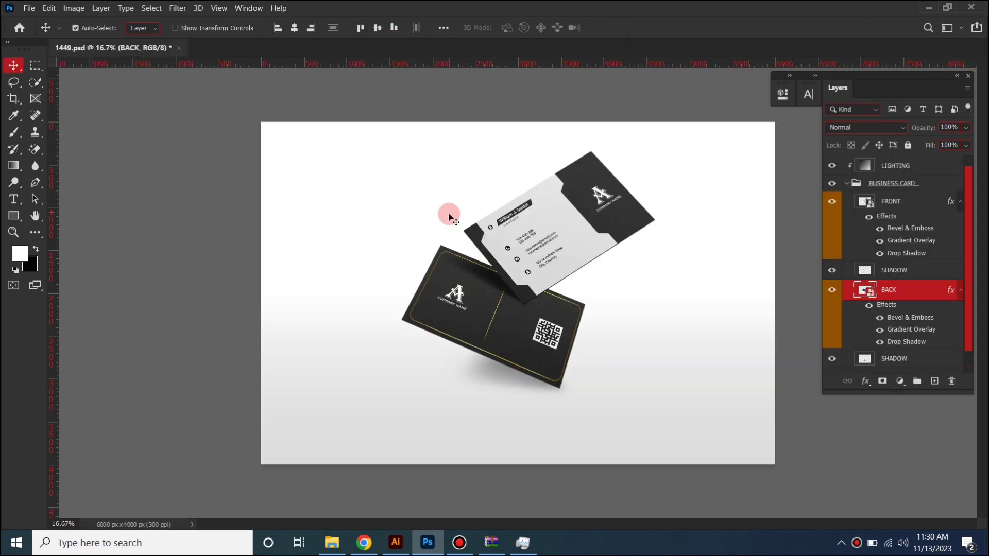
scroll(875, 292, "down", 1)
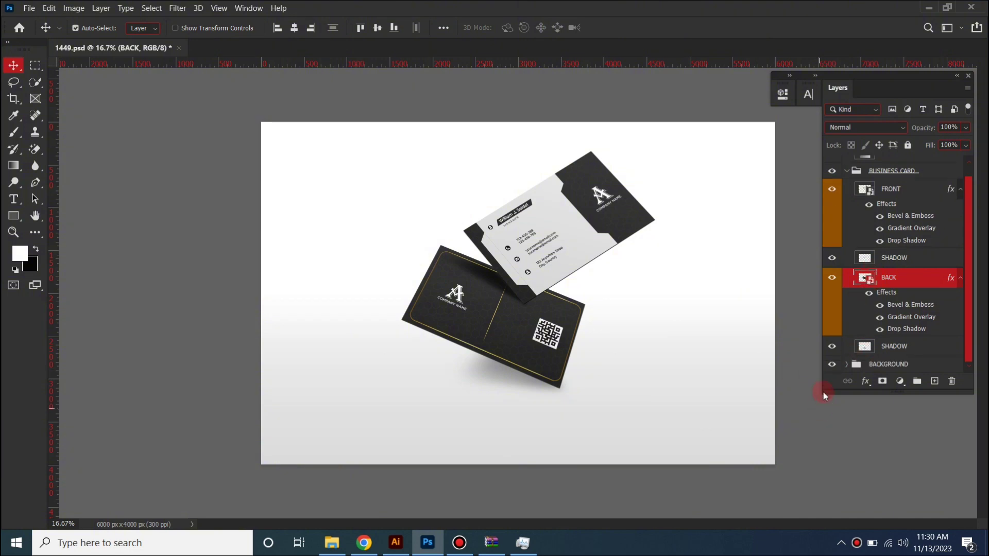
left_click(814, 418)
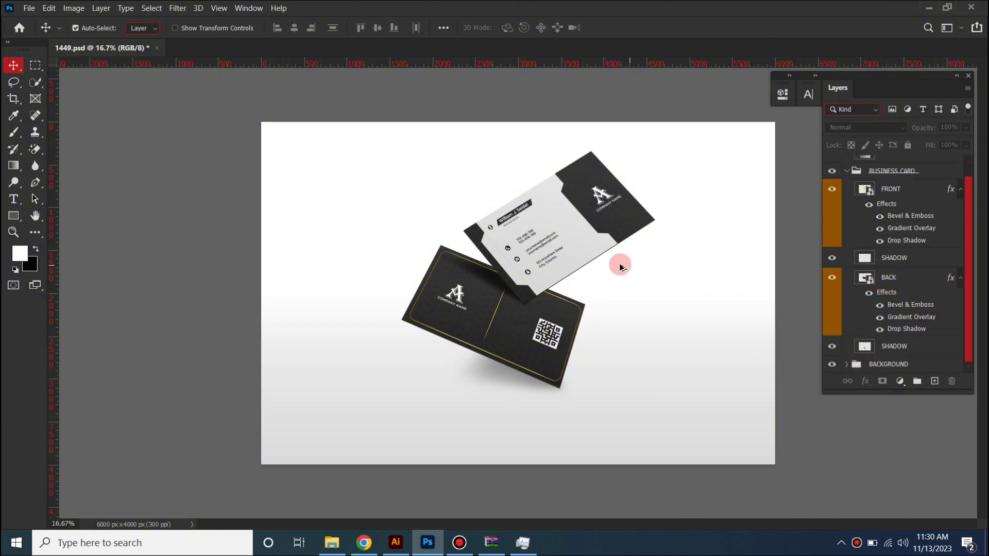
scroll(620, 266, "up", 1)
scroll(620, 266, "up", 1)
scroll(621, 266, "up", 1)
scroll(621, 267, "up", 1)
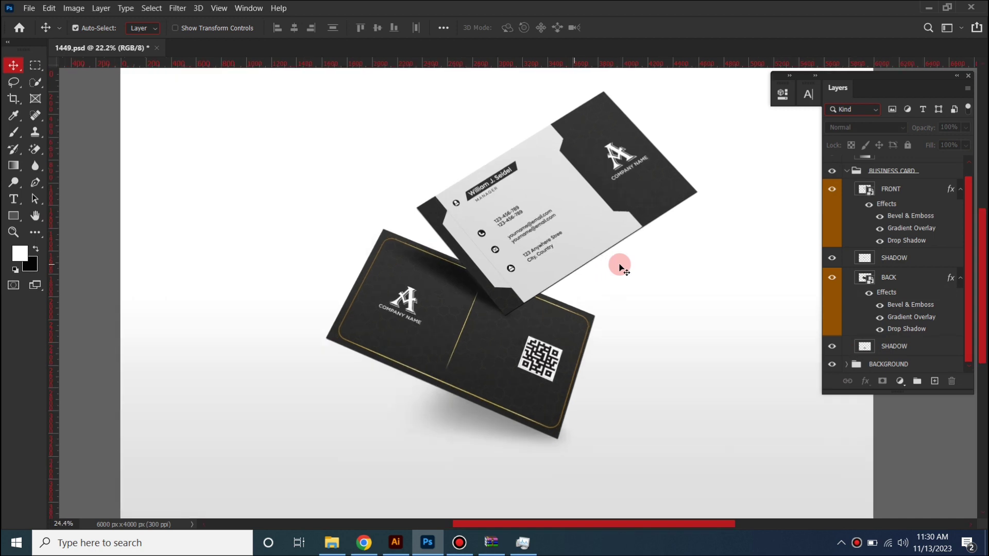
scroll(618, 265, "up", 1)
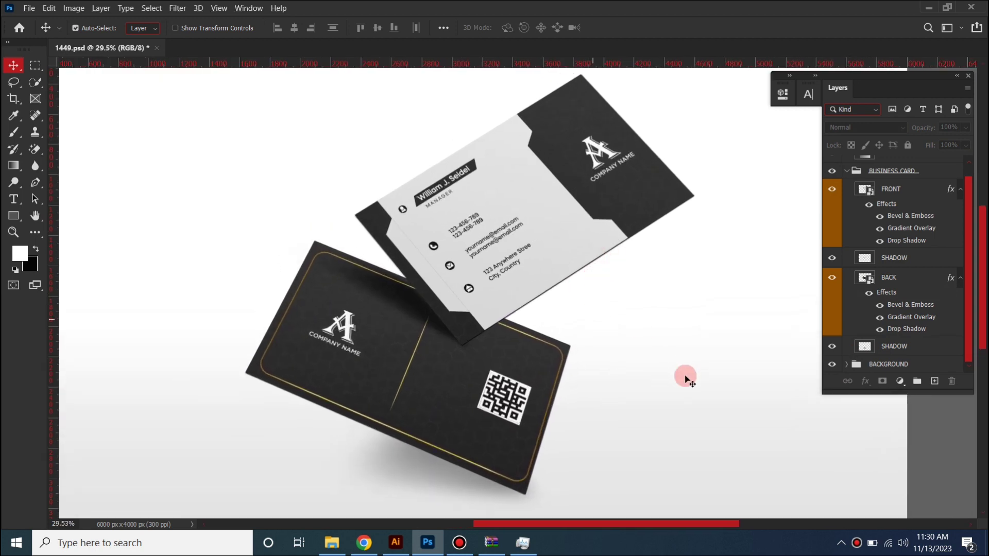